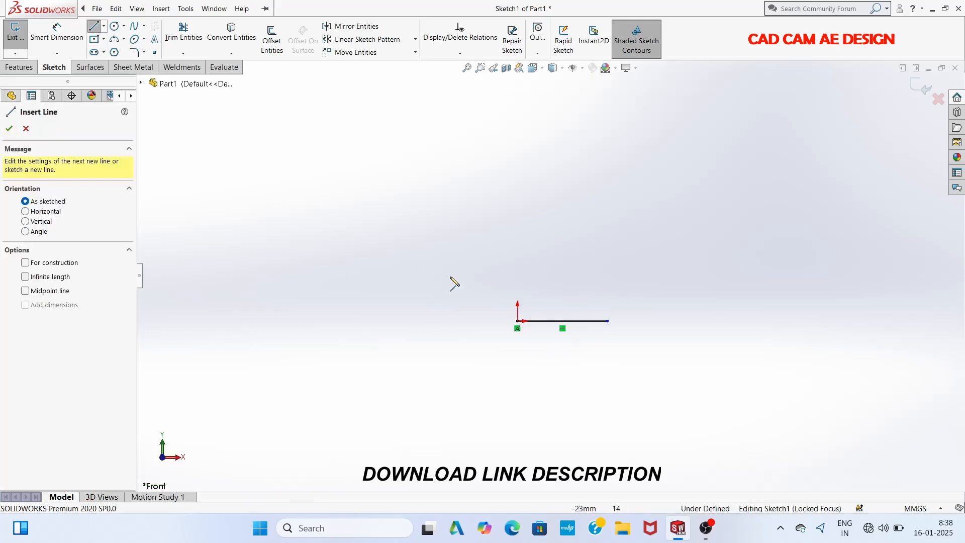
# Draw a vertical line about 54 mm up from the origin and a horizontal line about 16 mm rightward from its upper end.
pyautogui.click(518, 321)
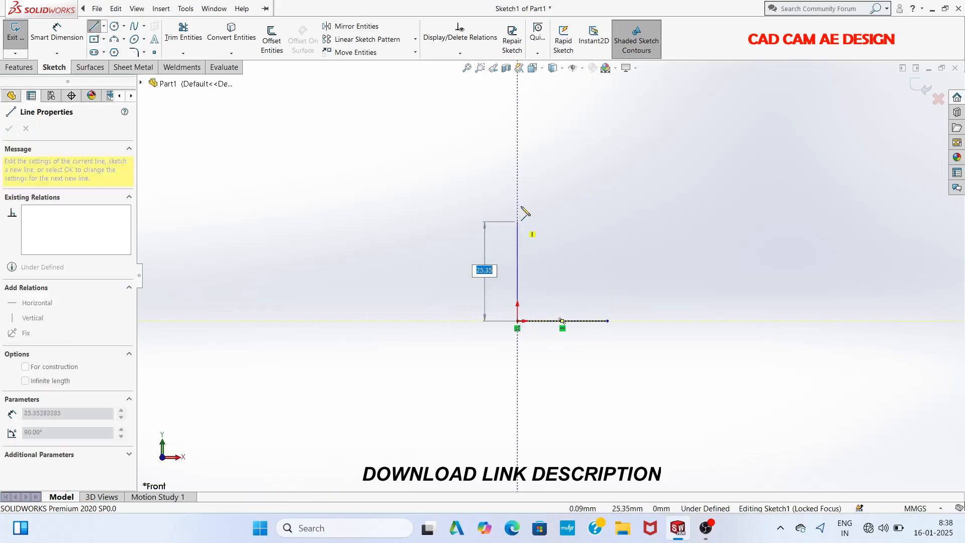
pyautogui.click(519, 111)
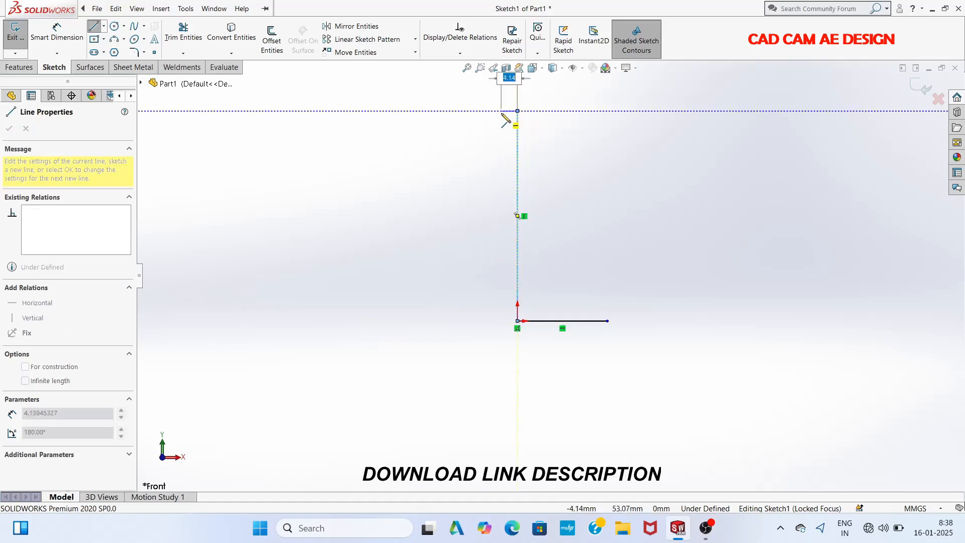
pyautogui.press('Escape')
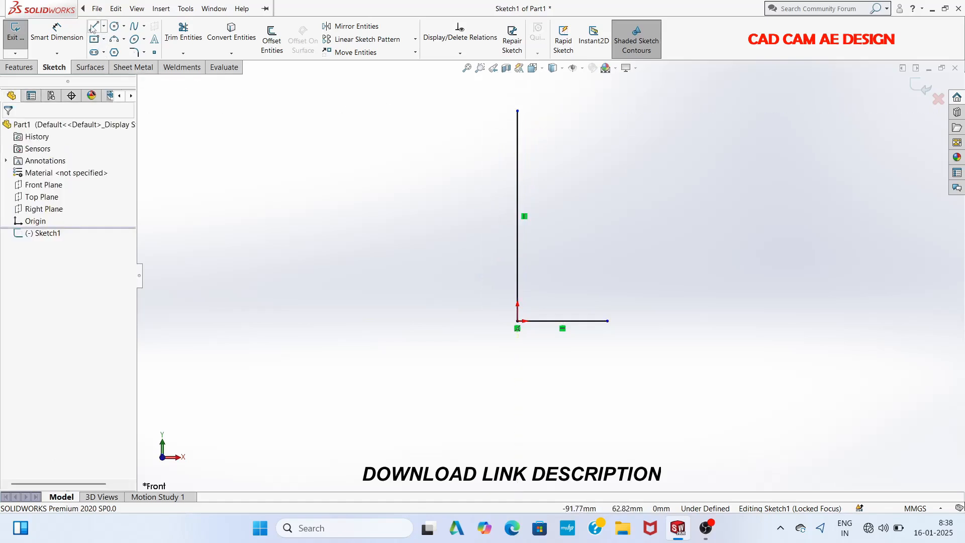
pyautogui.click(93, 27)
pyautogui.click(517, 111)
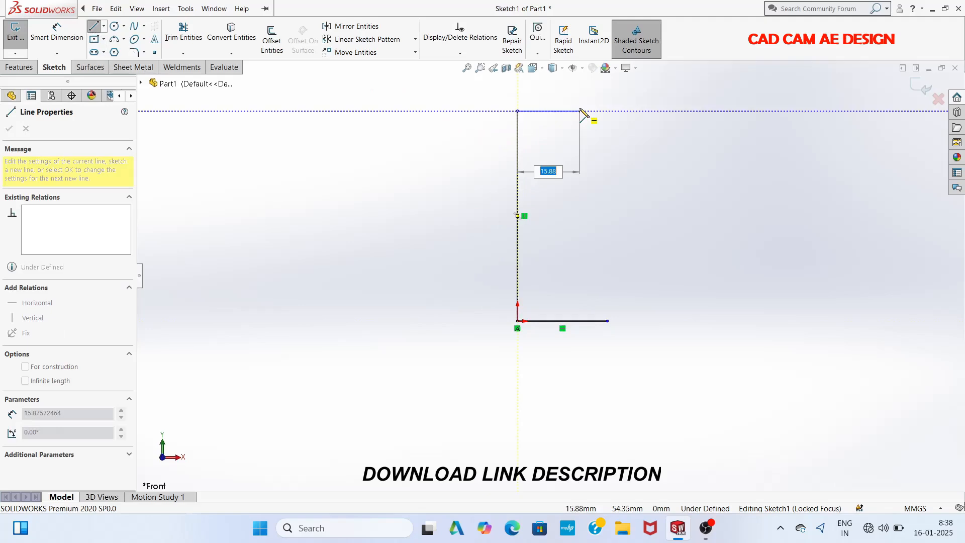
pyautogui.click(580, 111)
pyautogui.press('Escape')
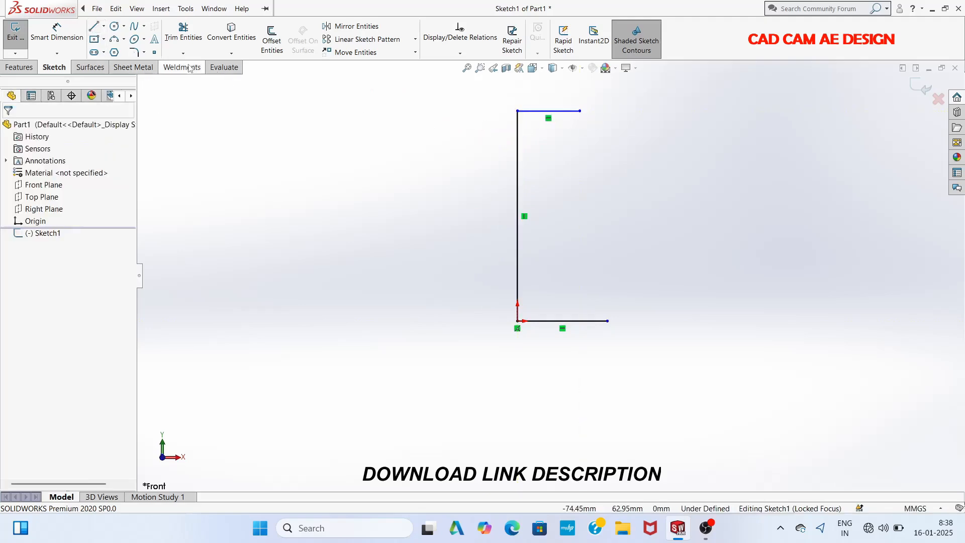
# Draw an S-shaped spline from the upper line's free end through two intermediate points to the bottom line's free end, closing the profile.
pyautogui.click(137, 27)
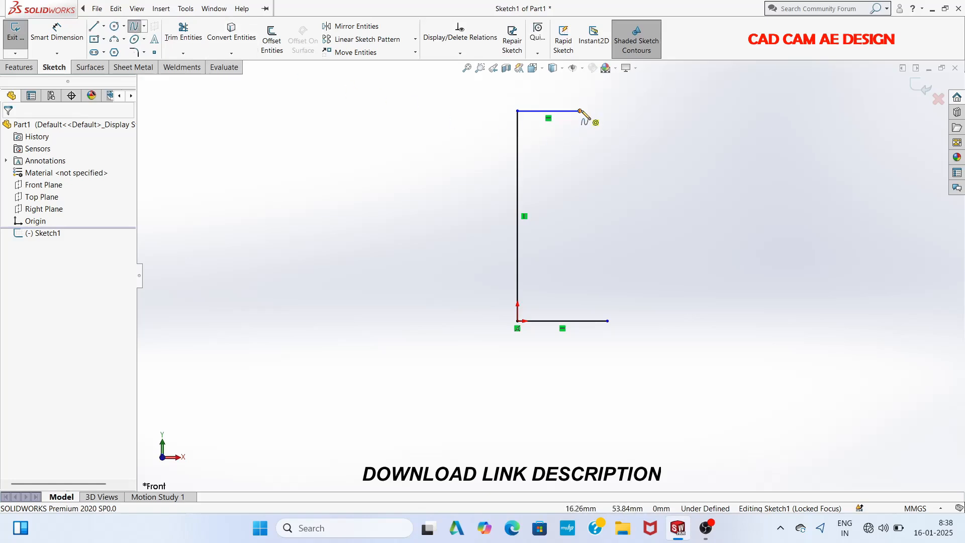
pyautogui.click(580, 111)
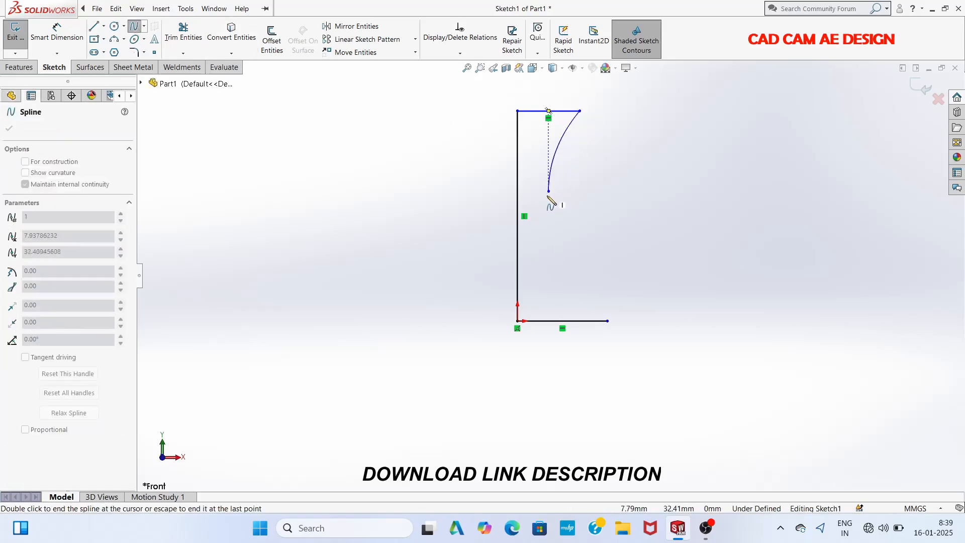
pyautogui.click(549, 191)
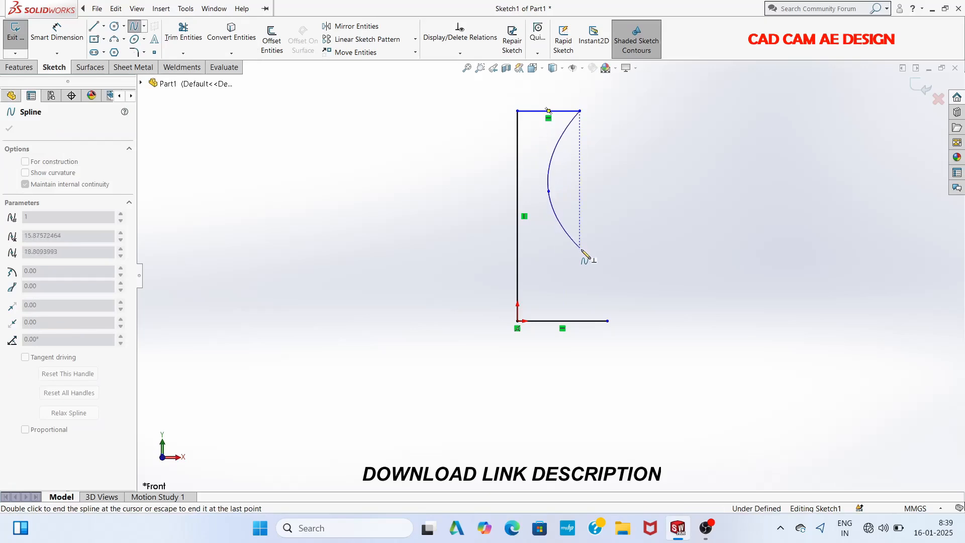
pyautogui.click(608, 264)
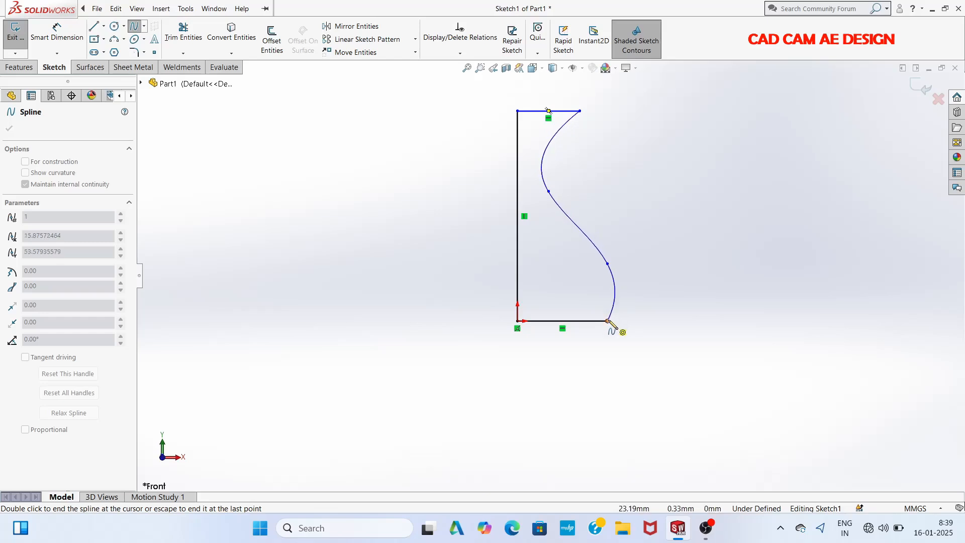
pyautogui.click(608, 320)
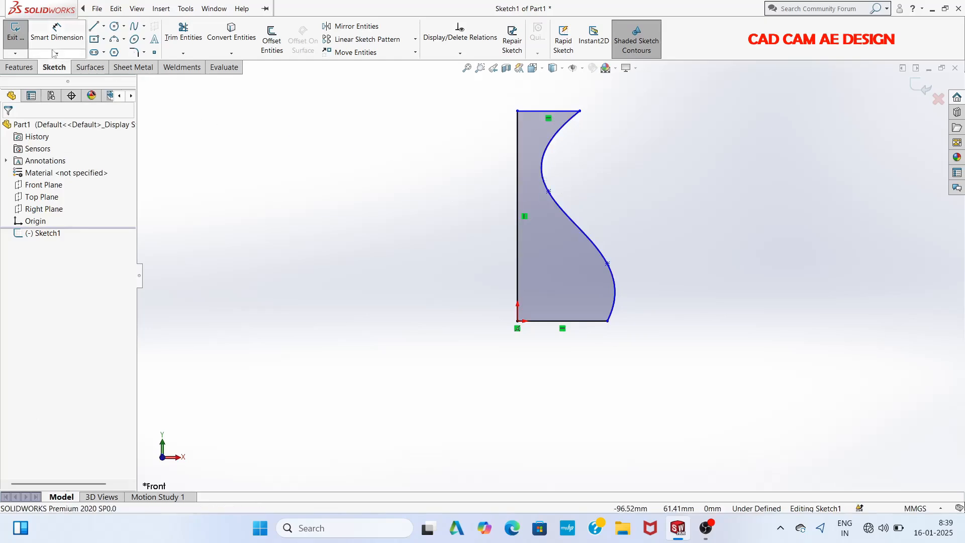
# Dimension the vertical line's length to 300 mm.
pyautogui.click(57, 33)
pyautogui.click(516, 180)
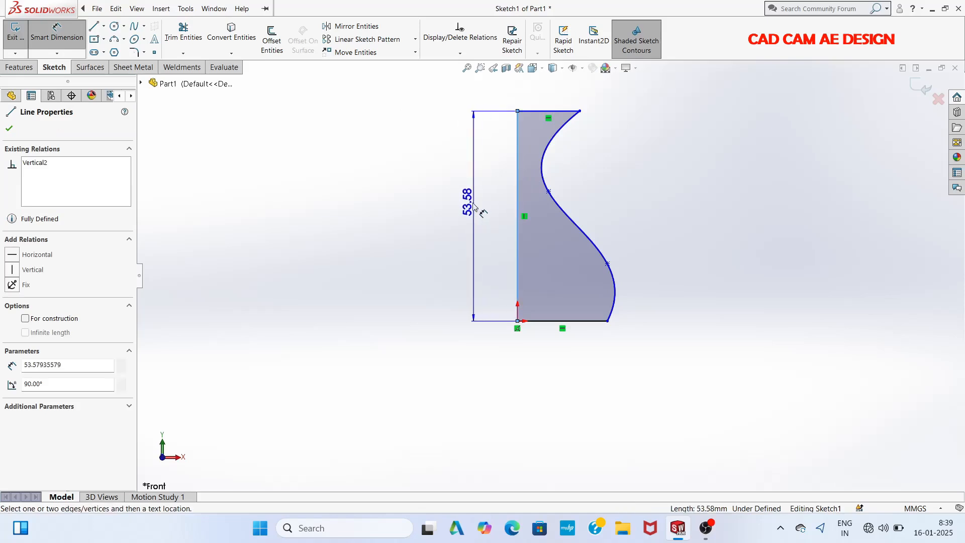
pyautogui.click(473, 202)
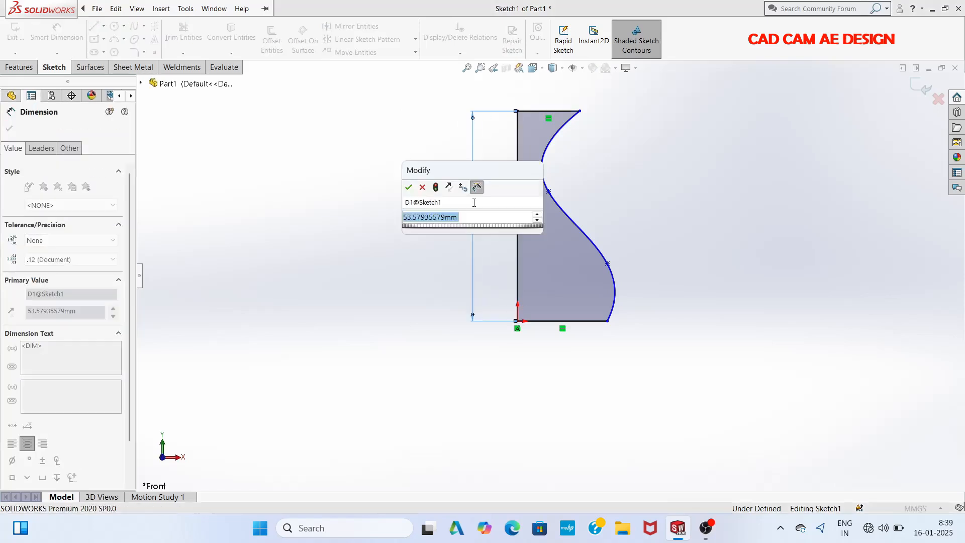
pyautogui.write('300')
pyautogui.press('Return')
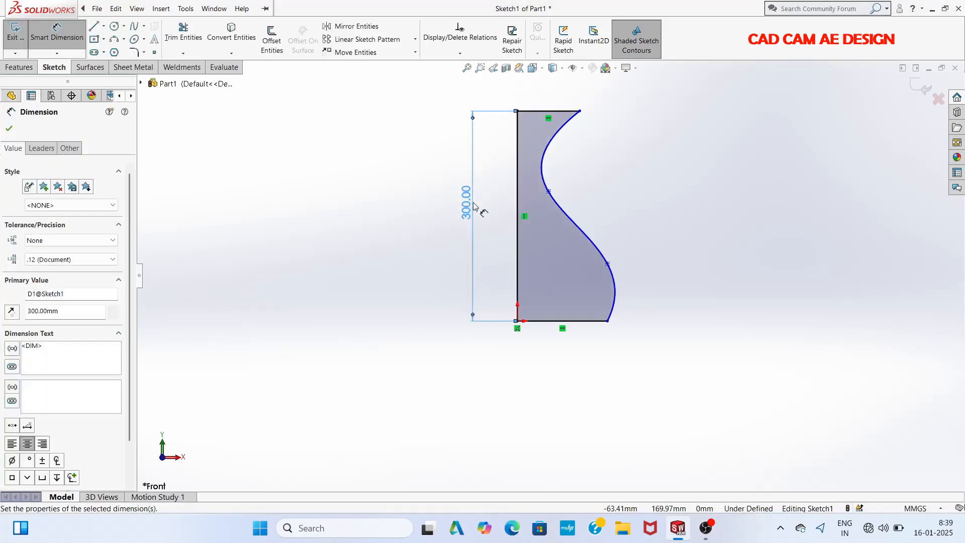
pyautogui.click(654, 220)
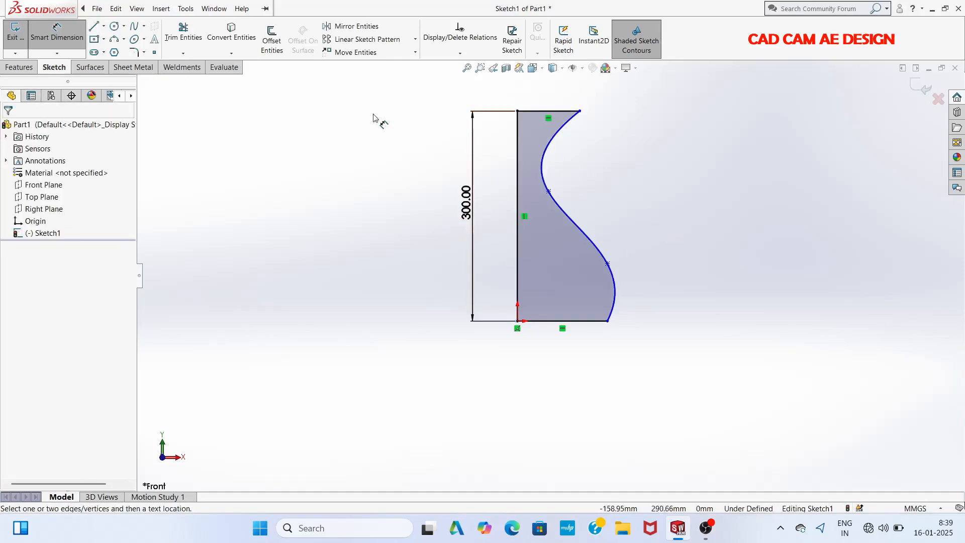
# Dimension the profile's upper horizontal line to 60 mm and its bottom horizontal line to 30 mm.
pyautogui.click(535, 110)
pyautogui.click(546, 101)
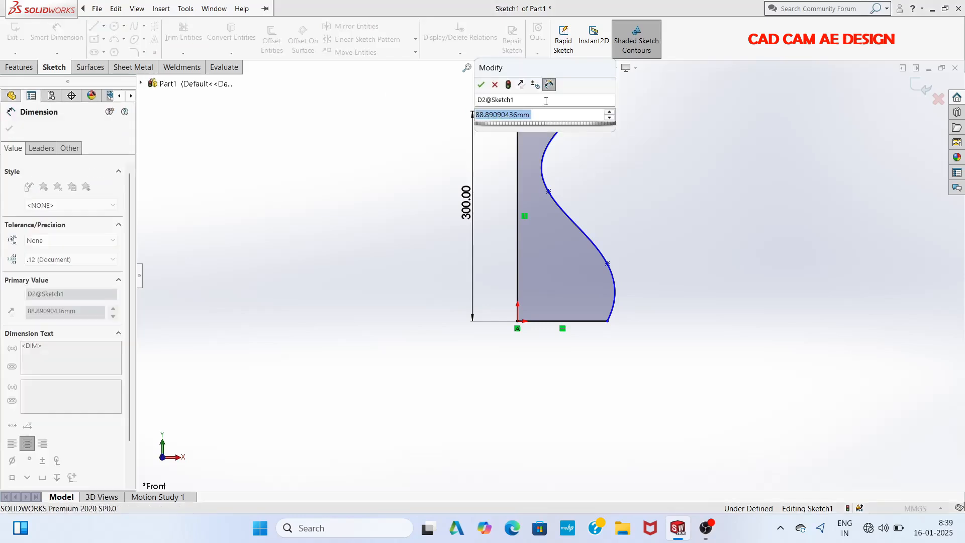
pyautogui.write('60')
pyautogui.press('Return')
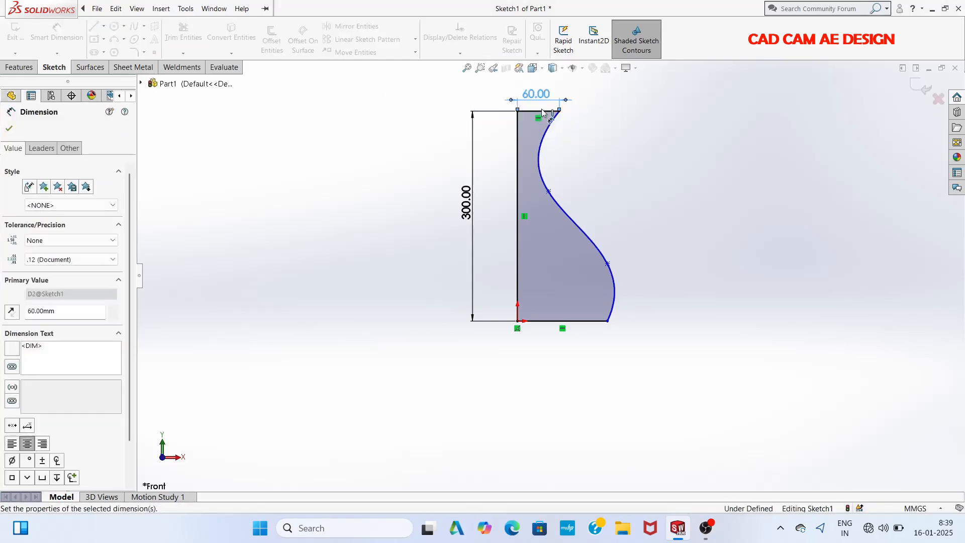
pyautogui.click(592, 321)
pyautogui.click(588, 352)
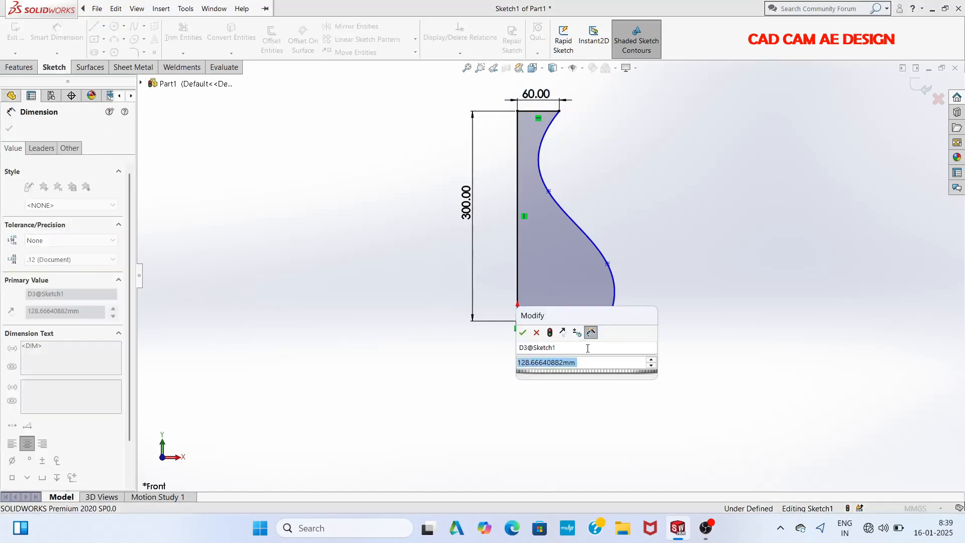
pyautogui.write('30')
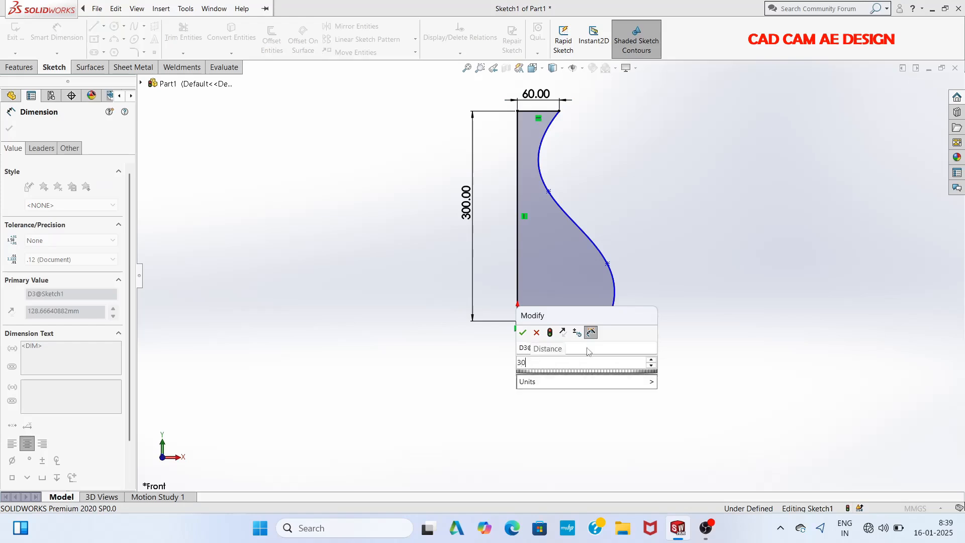
pyautogui.press('Return')
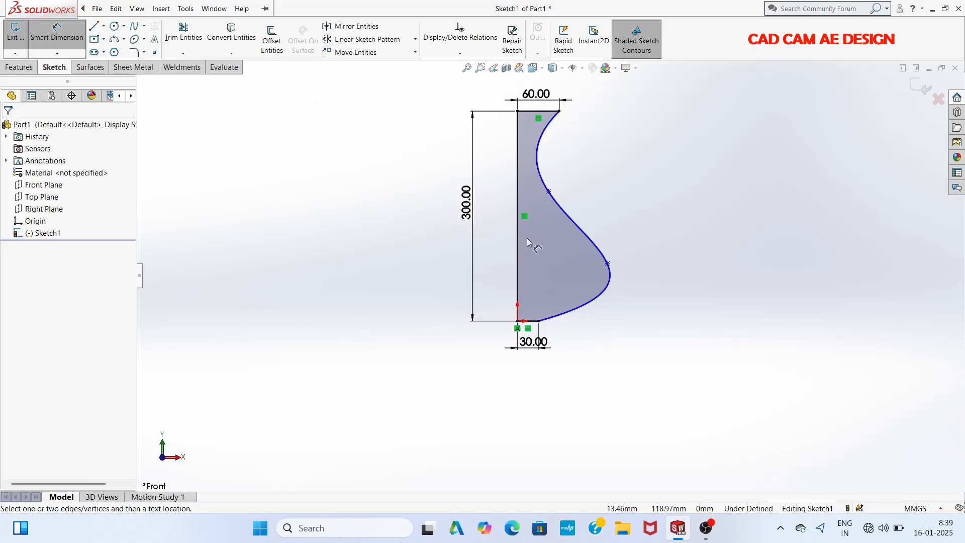
pyautogui.click(607, 265)
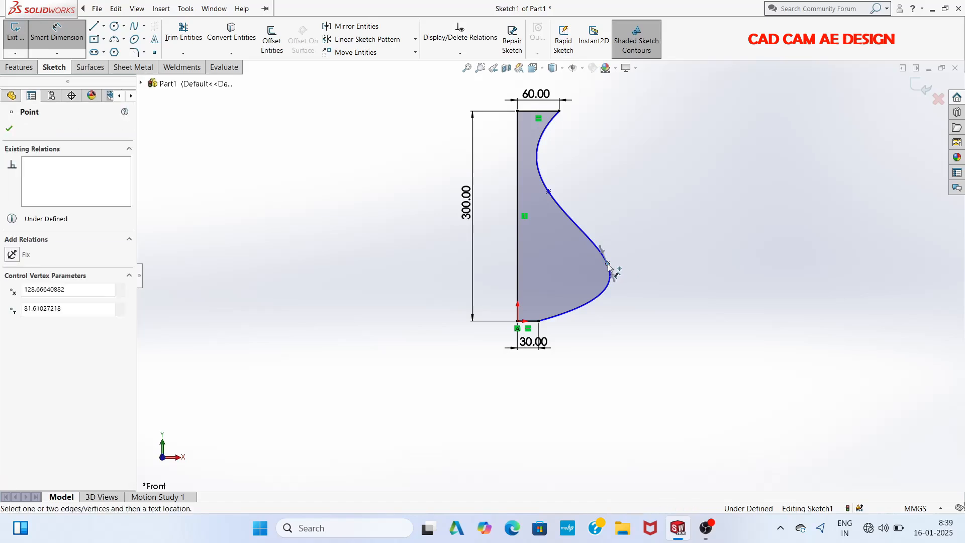
pyautogui.click(528, 322)
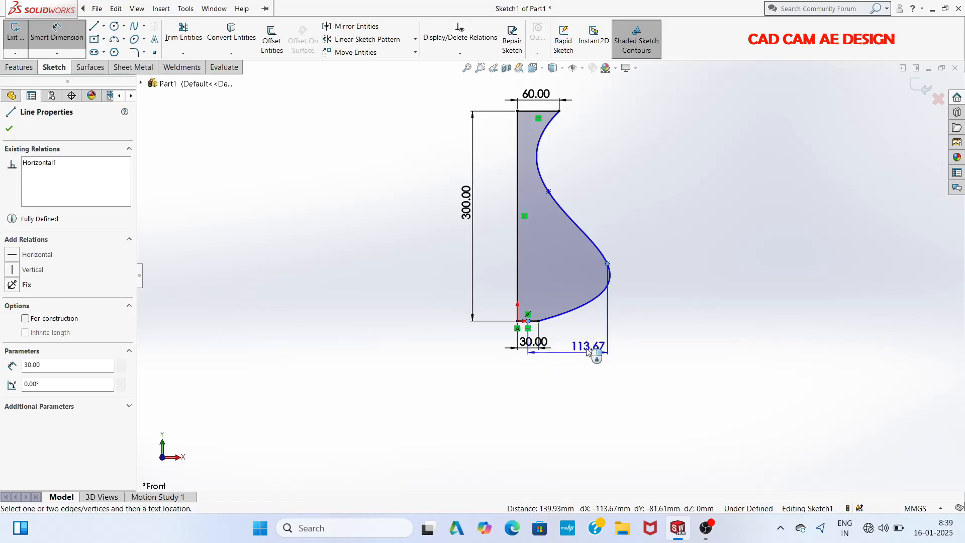
pyautogui.press('Escape')
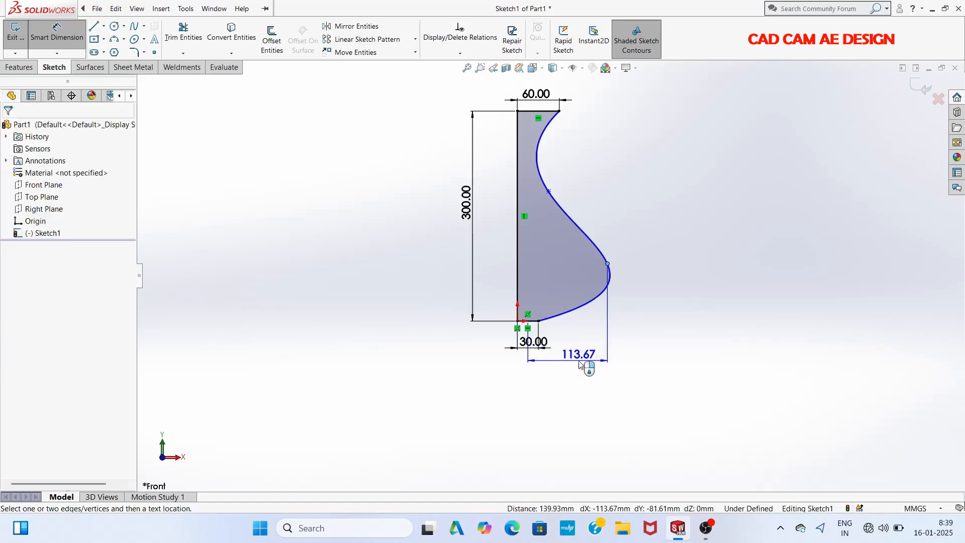
# Dimension the lower spline point's height above the bottom line to 75 mm.
pyautogui.click(528, 321)
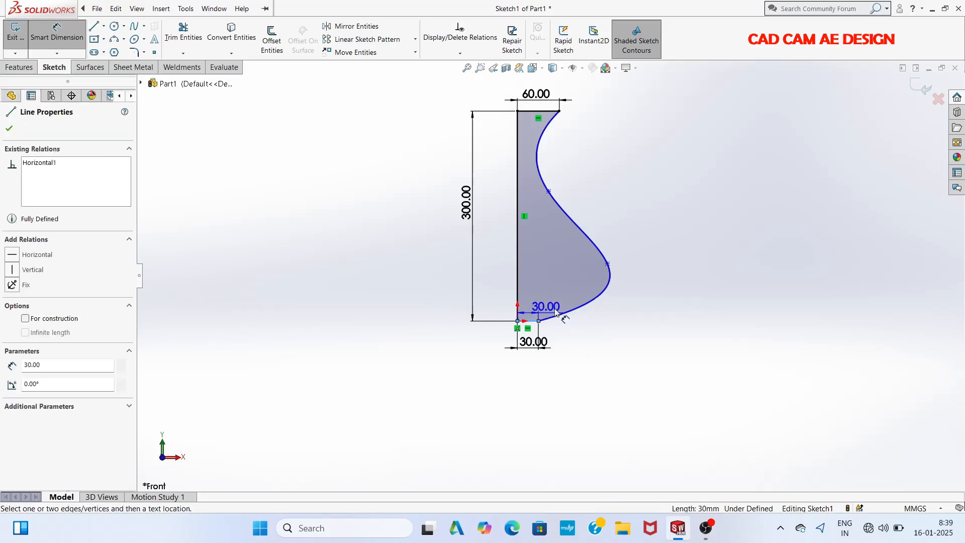
pyautogui.click(607, 264)
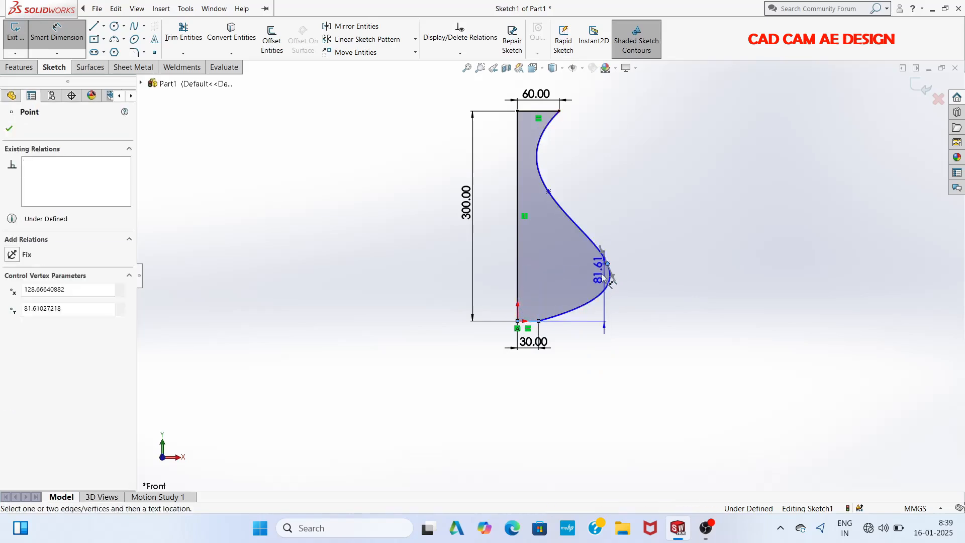
pyautogui.click(654, 304)
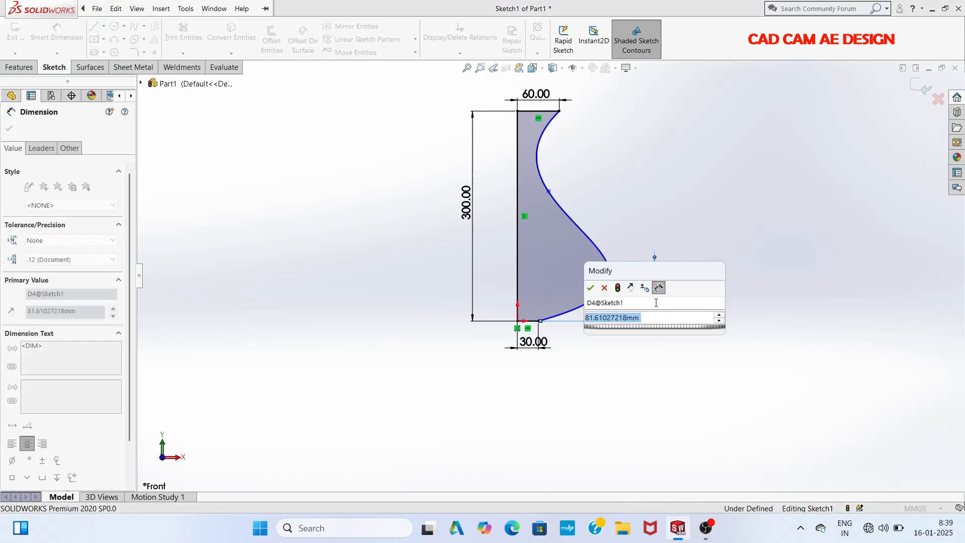
pyautogui.write('75')
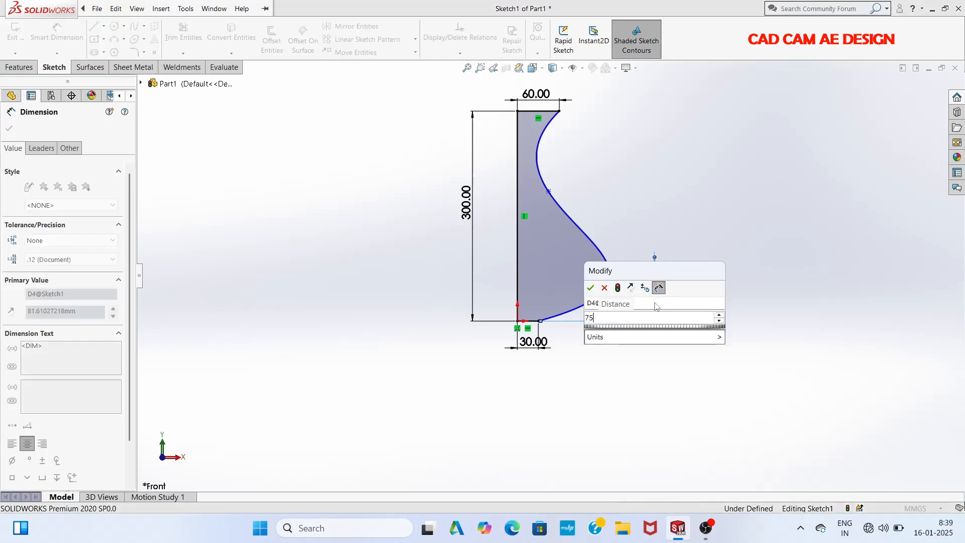
pyautogui.press('Return')
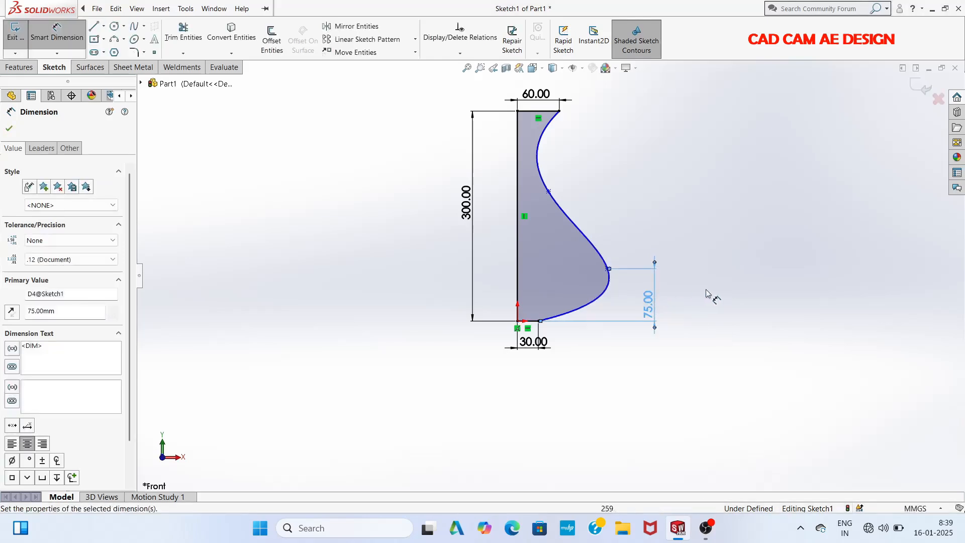
# Dimension the lower spline point's horizontal distance from the vertical line to 70 mm.
pyautogui.click(608, 269)
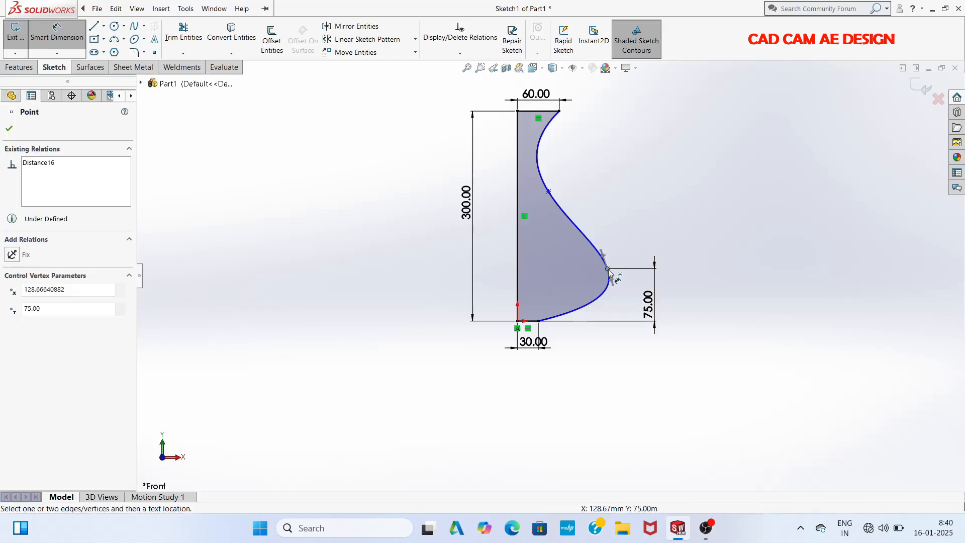
pyautogui.click(518, 266)
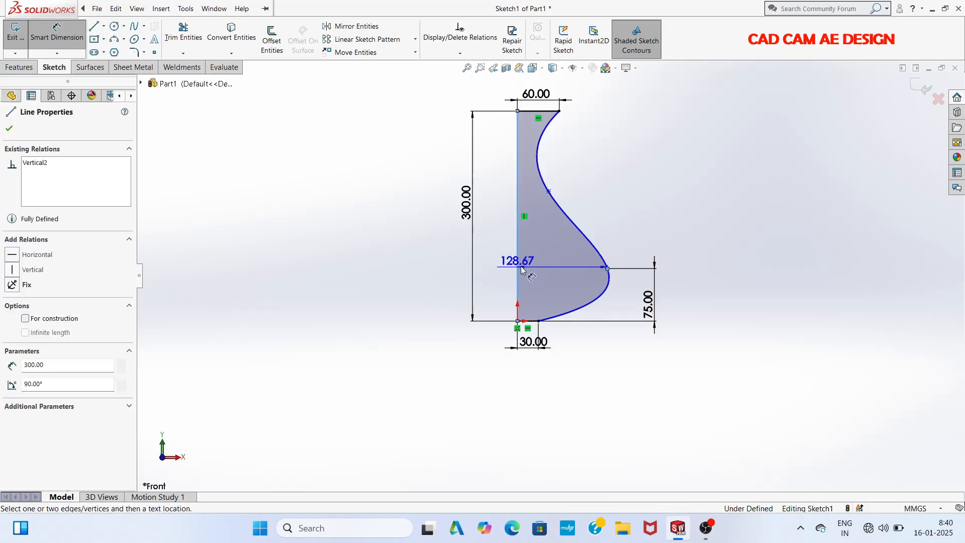
pyautogui.click(553, 267)
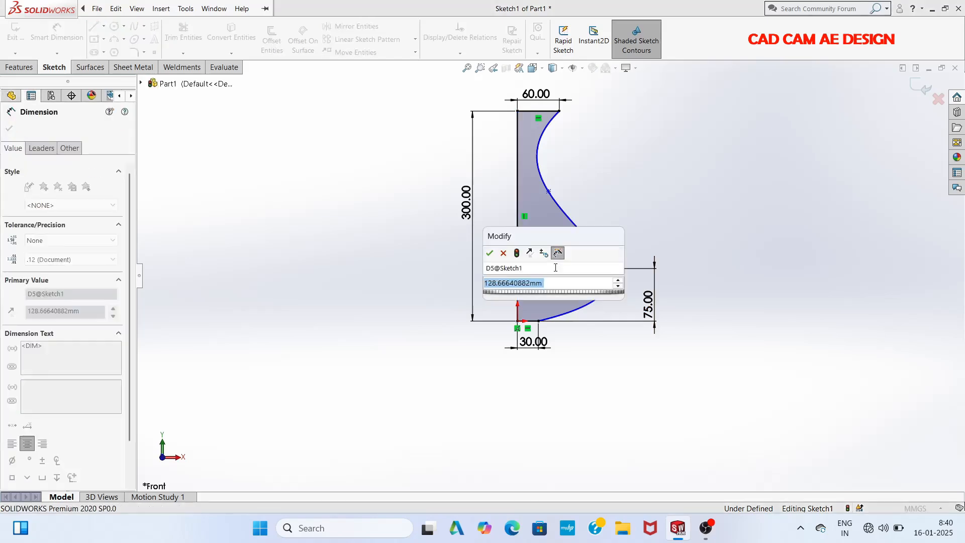
pyautogui.write('70')
pyautogui.press('Return')
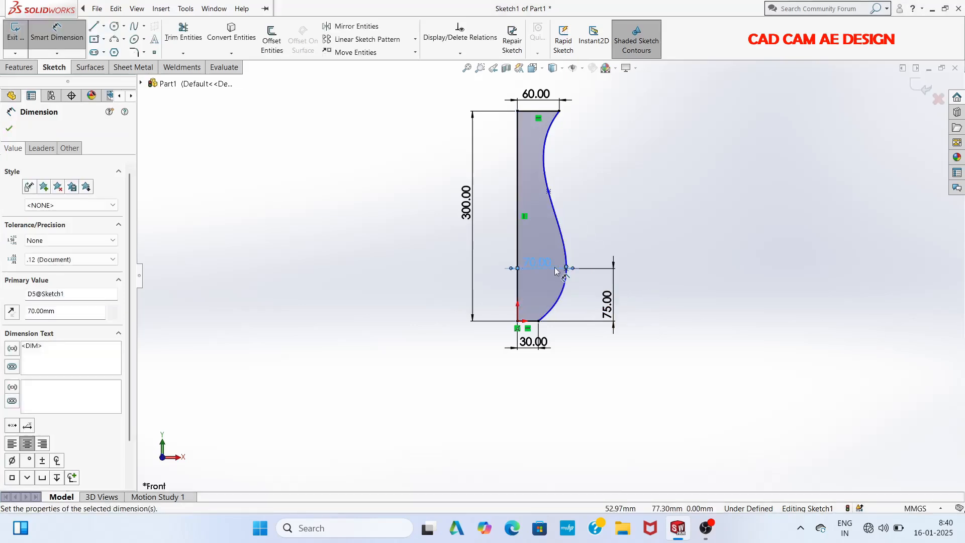
pyautogui.click(593, 215)
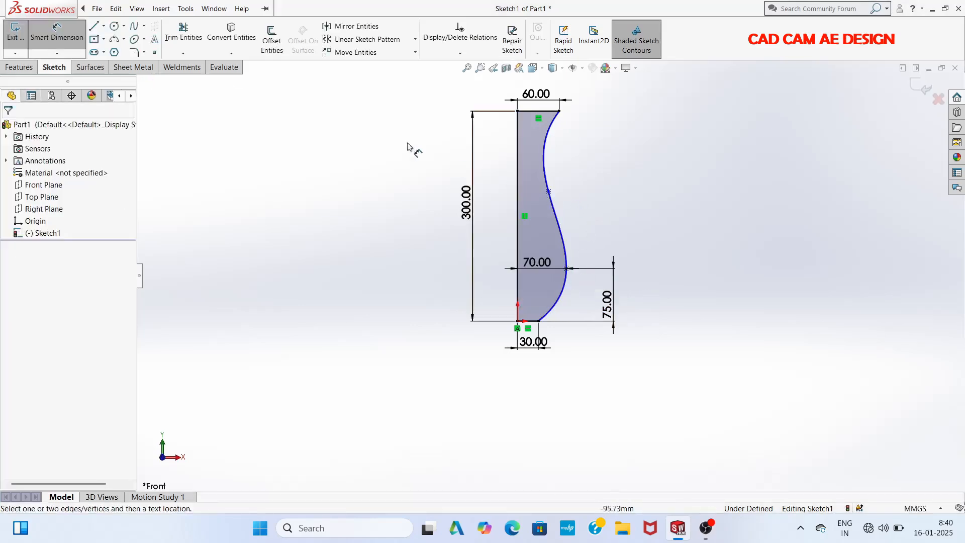
# Dimension the upper intermediate spline point's horizontal distance from the vertical line to 30 mm.
pyautogui.click(549, 192)
pyautogui.click(517, 198)
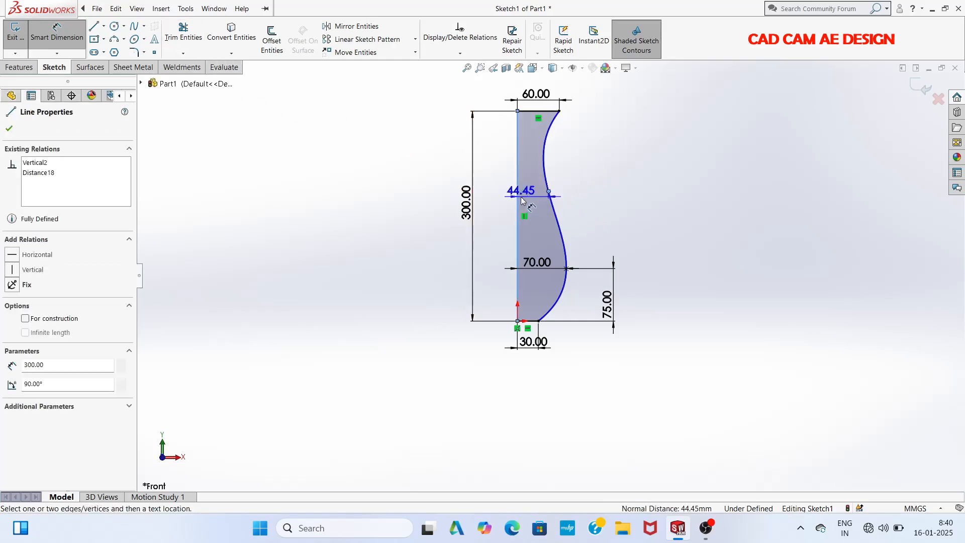
pyautogui.click(537, 204)
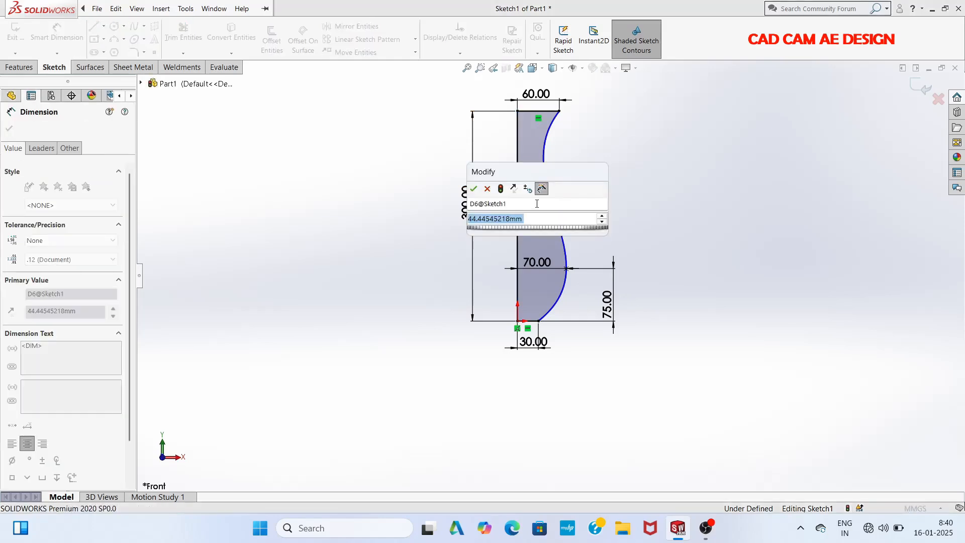
pyautogui.write('30')
pyautogui.press('Return')
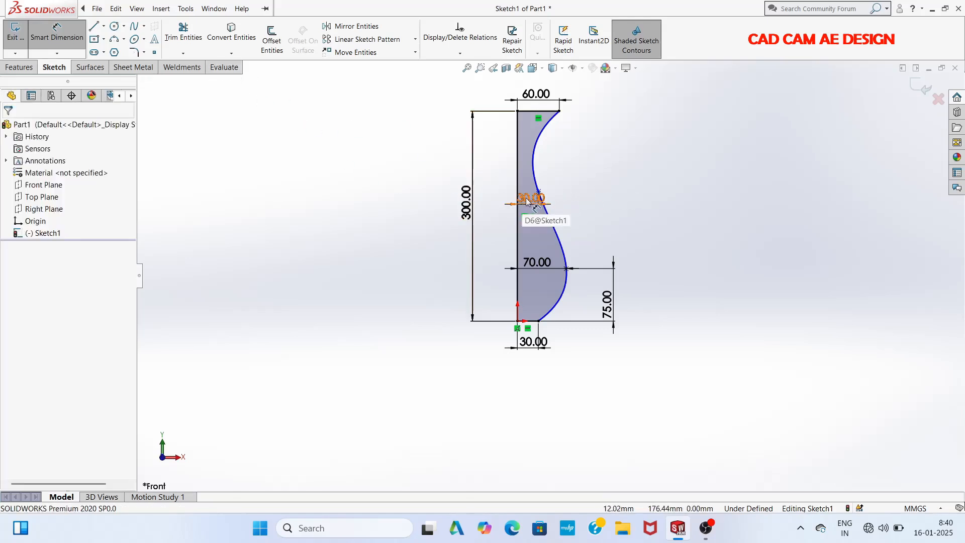
# Move the upper spline point's 30 mm dimension lower and dimension that point's height above the bottom line to 200 mm.
pyautogui.moveTo(526, 201); pyautogui.dragTo(527, 221)
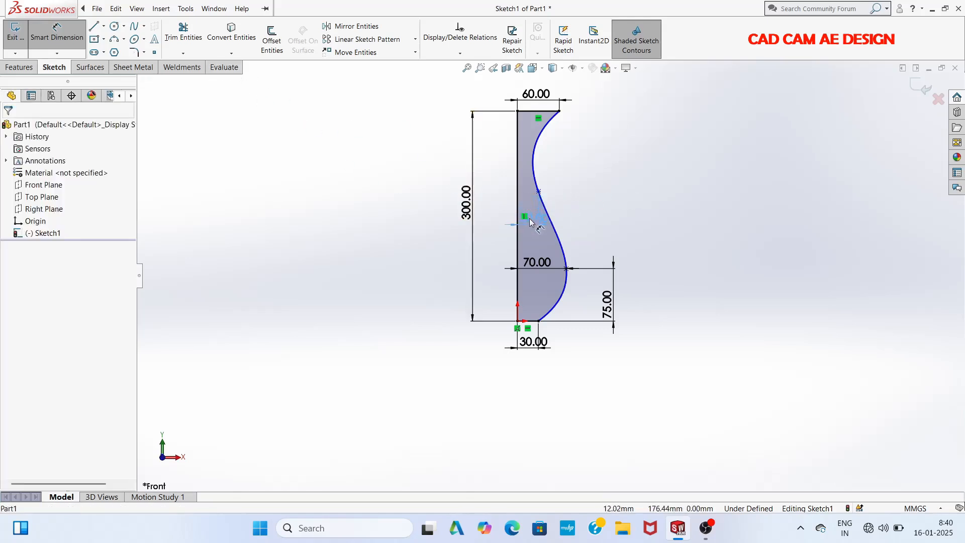
pyautogui.click(539, 192)
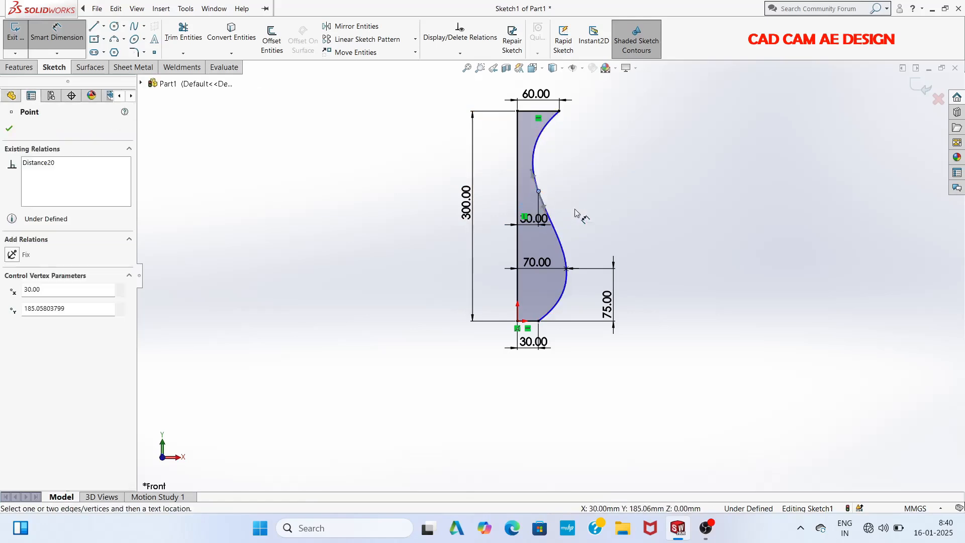
pyautogui.click(539, 320)
pyautogui.click(694, 280)
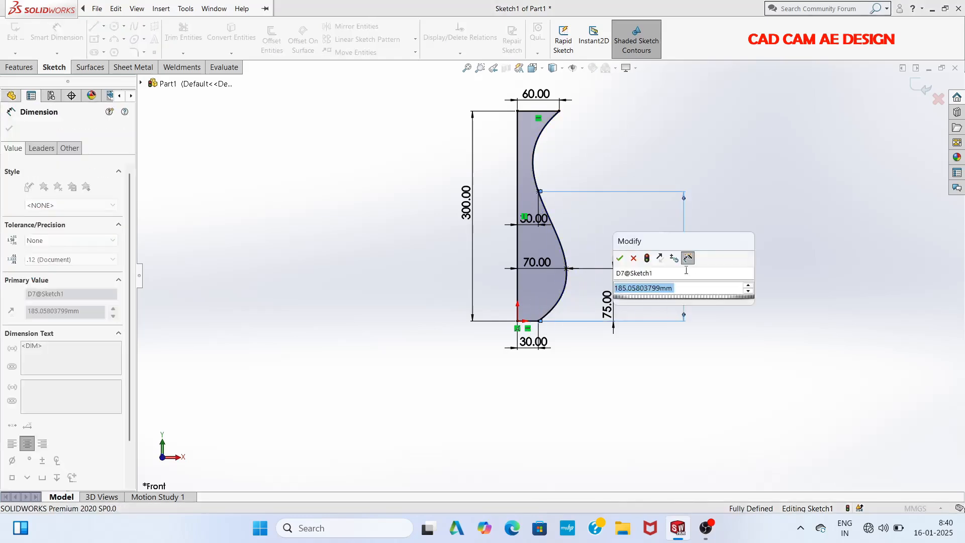
pyautogui.write('200')
pyautogui.press('Return')
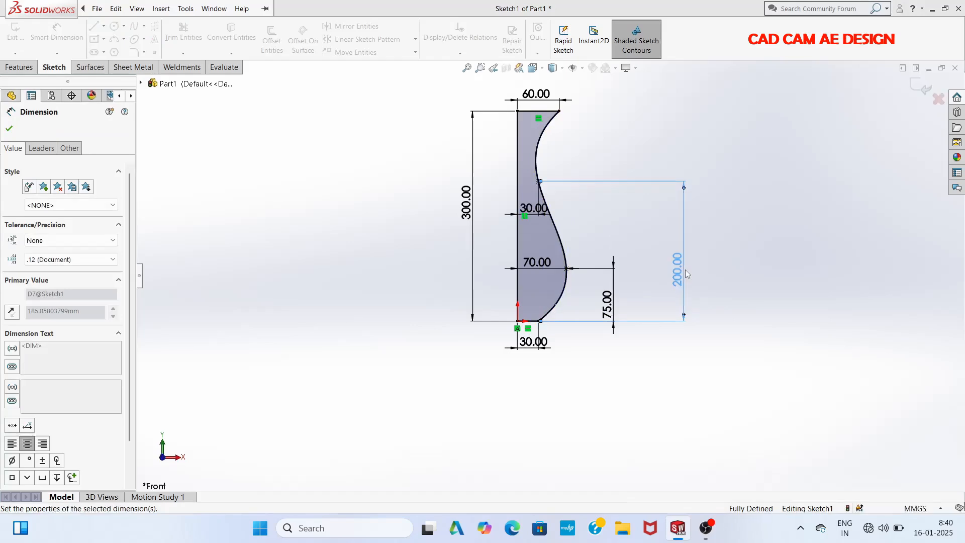
pyautogui.click(753, 225)
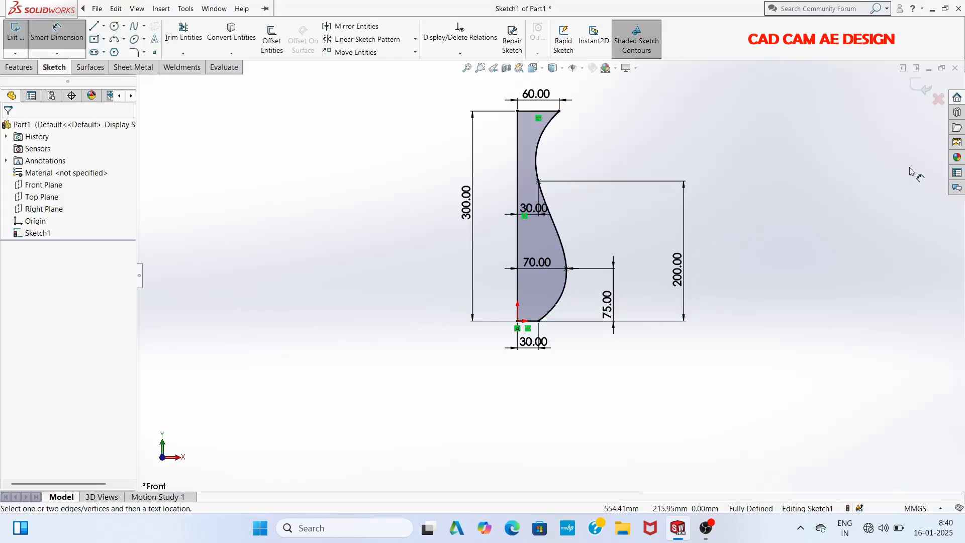
# Finish the sketch, revolve the closed profile 360 degrees about its vertical line, and change the background scene to plain white.
pyautogui.click(924, 86)
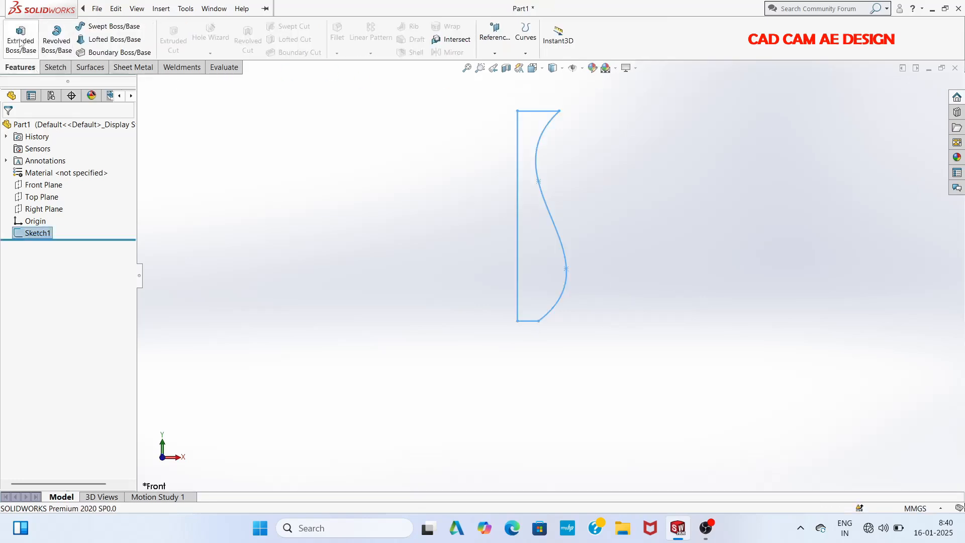
pyautogui.click(57, 38)
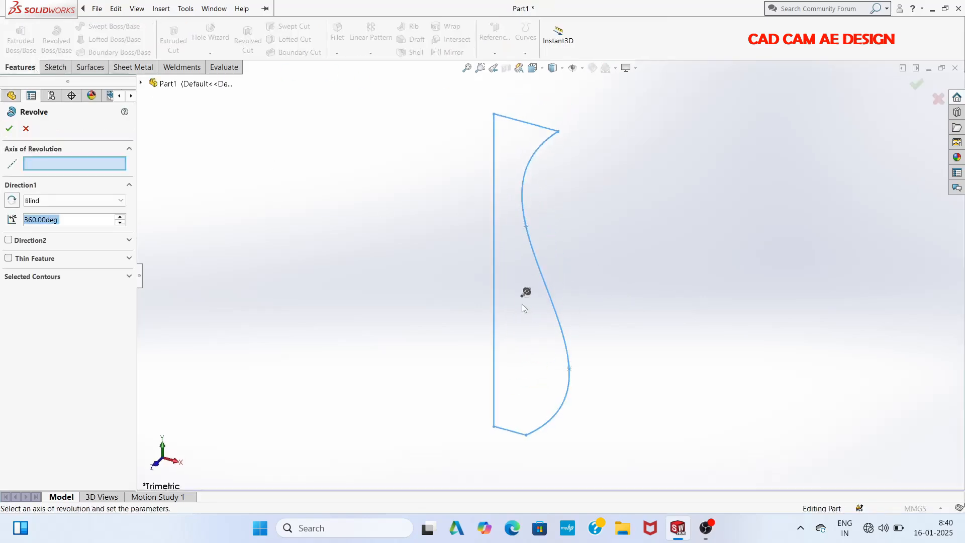
pyautogui.click(494, 313)
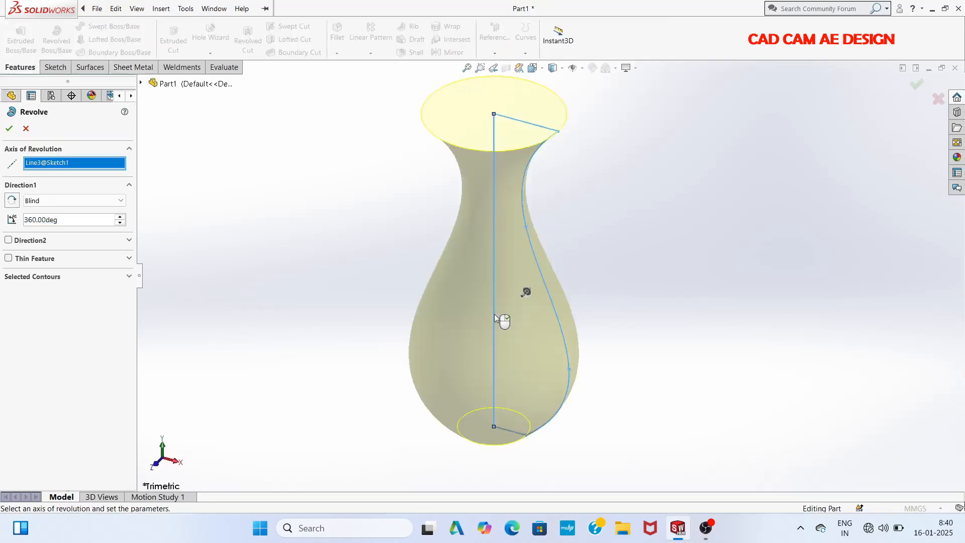
pyautogui.click(10, 128)
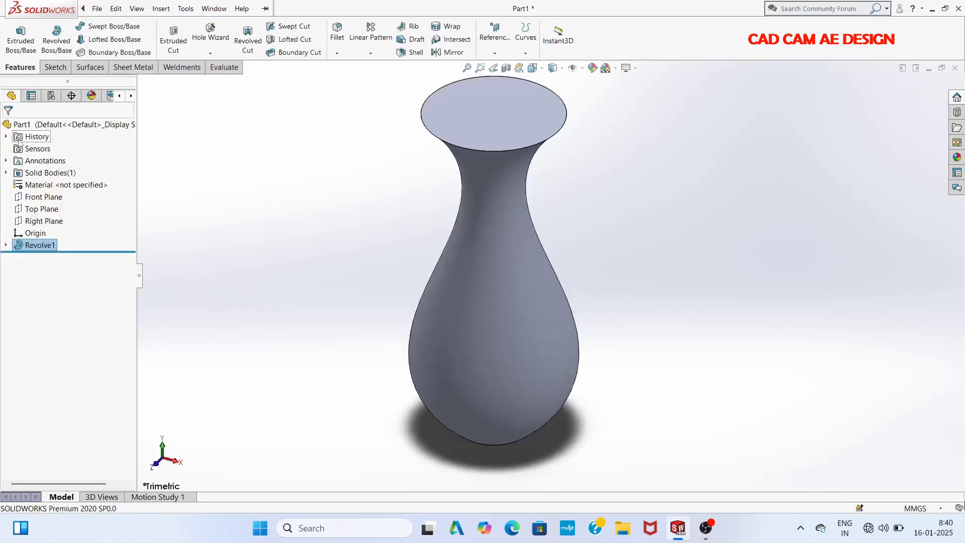
pyautogui.click(606, 69)
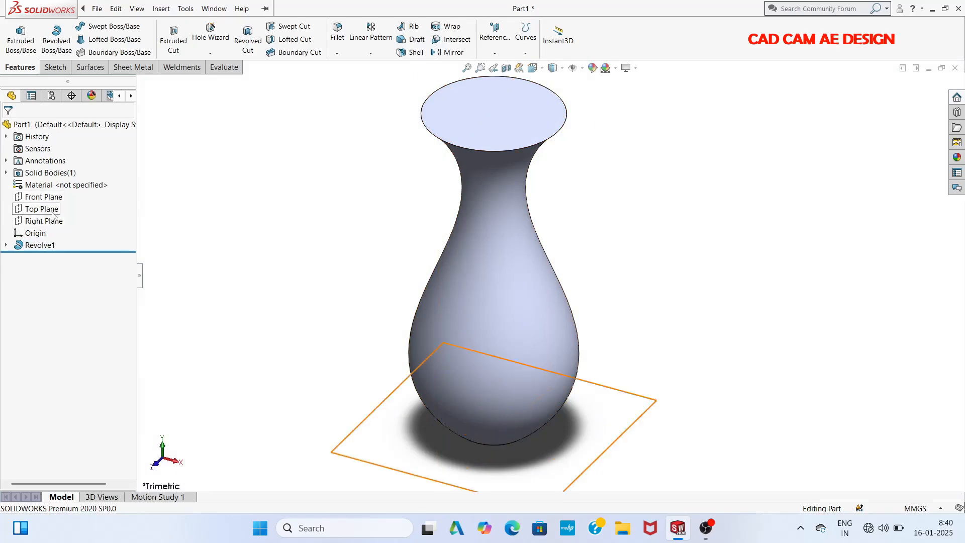
# On the Right Plane, sketch a 300 mm vertical centerline up from the origin and a horizontal centerline about 34 mm along the vase's top edge.
pyautogui.click(52, 221)
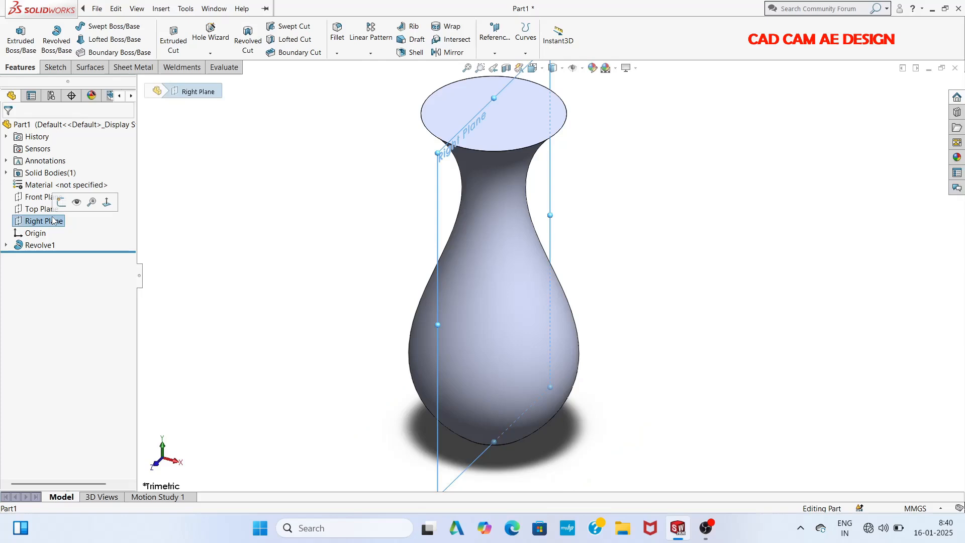
pyautogui.click(61, 202)
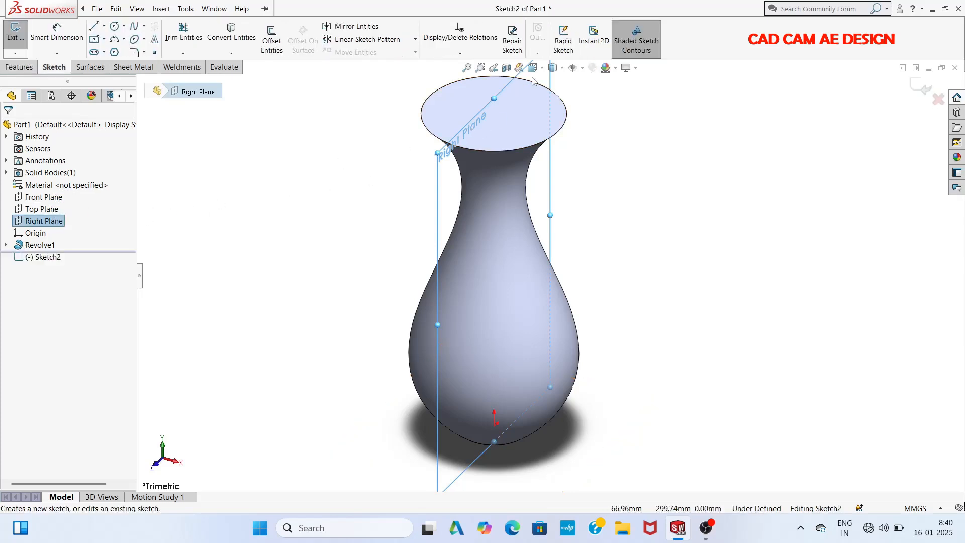
pyautogui.hotkey('ctrl', '8')
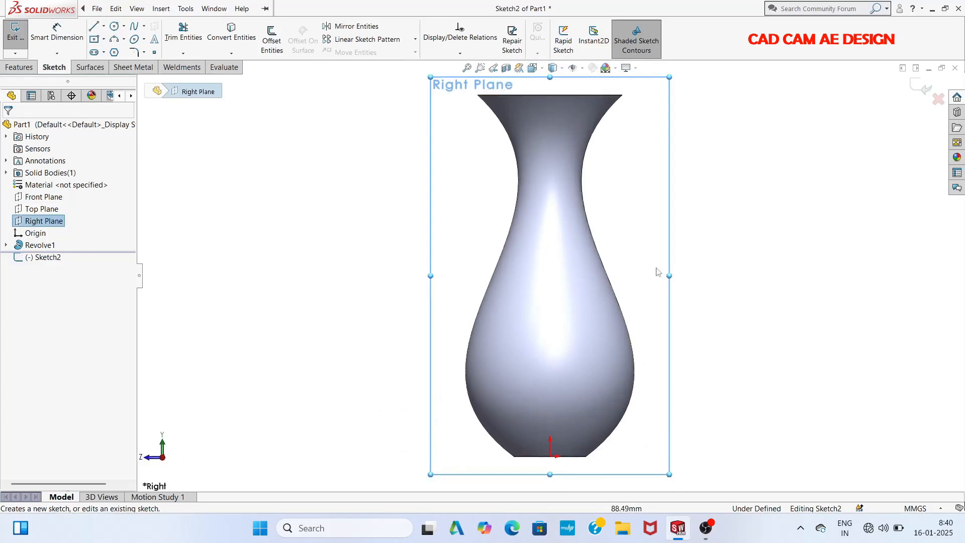
pyautogui.click(104, 26)
pyautogui.click(122, 53)
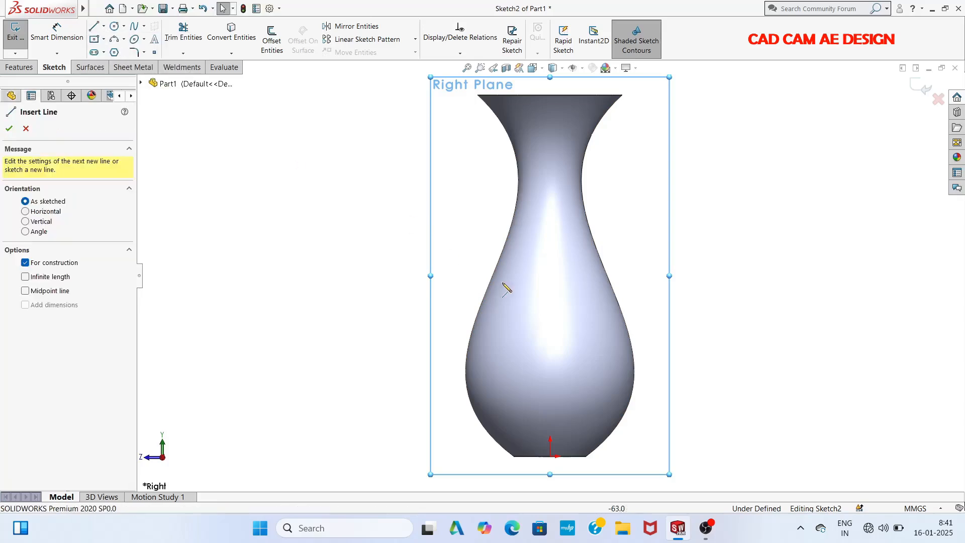
pyautogui.click(550, 456)
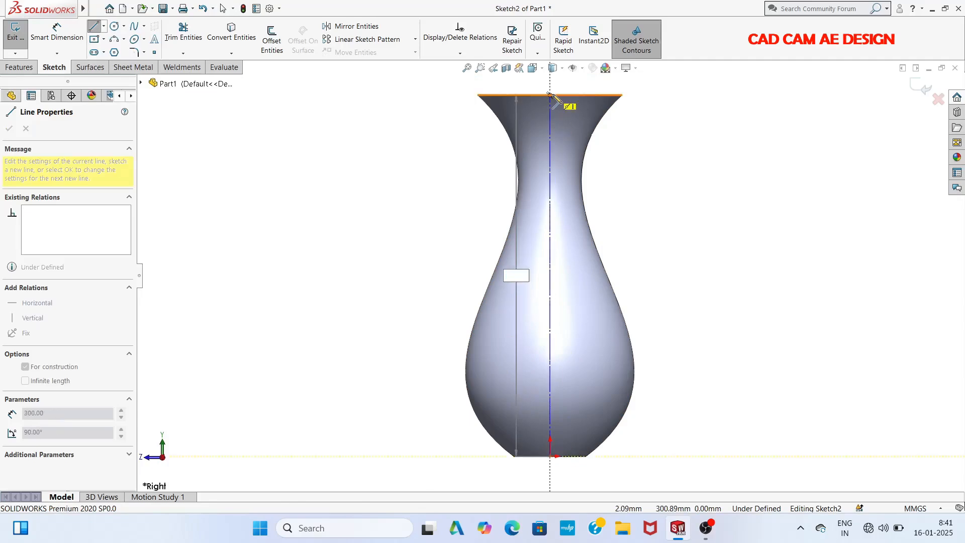
pyautogui.click(550, 94)
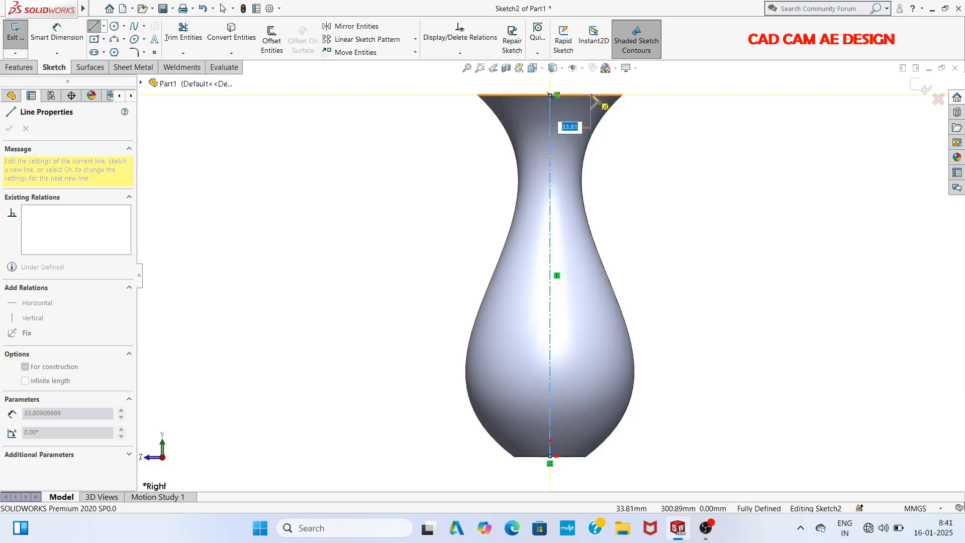
pyautogui.click(592, 95)
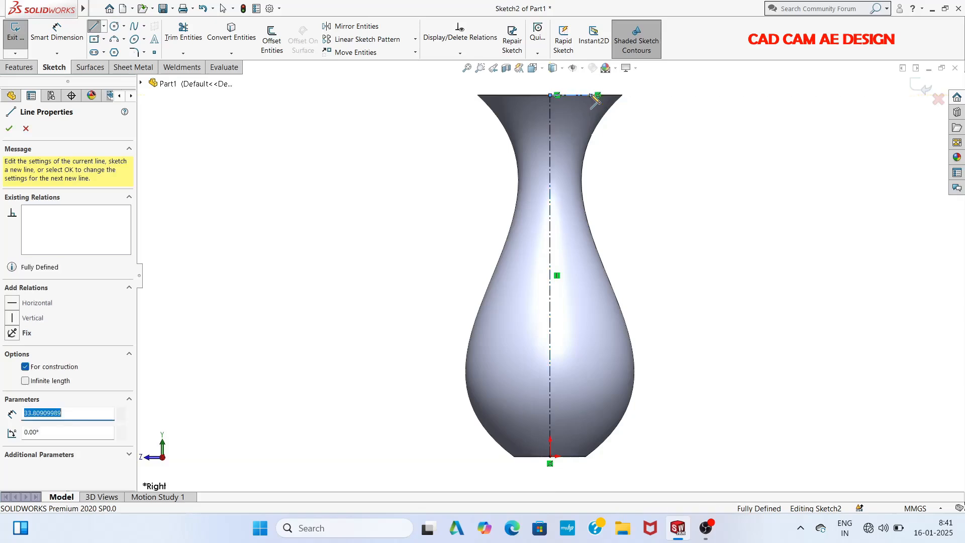
pyautogui.press('Escape')
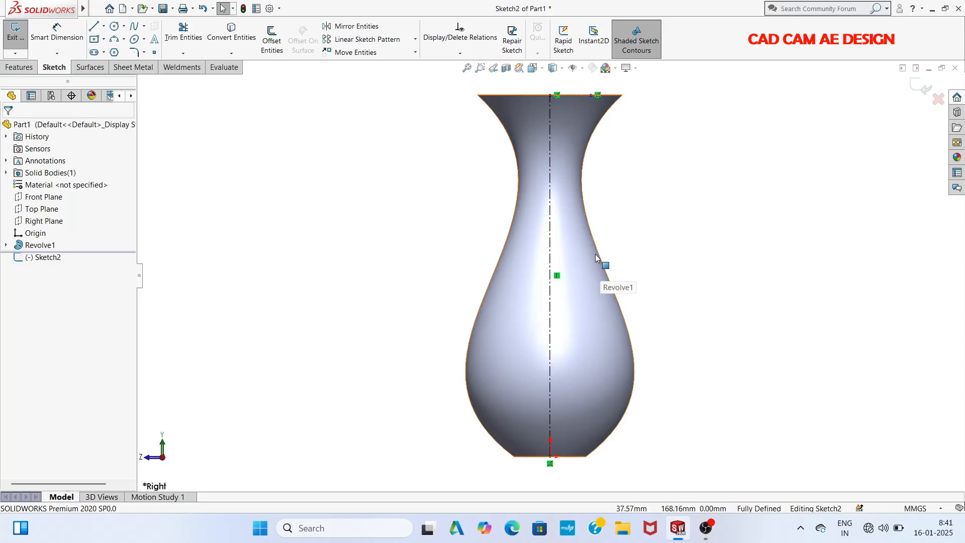
# Sketch a 30 mm horizontal line from the origin to the end of the vase's base edge.
pyautogui.click(94, 27)
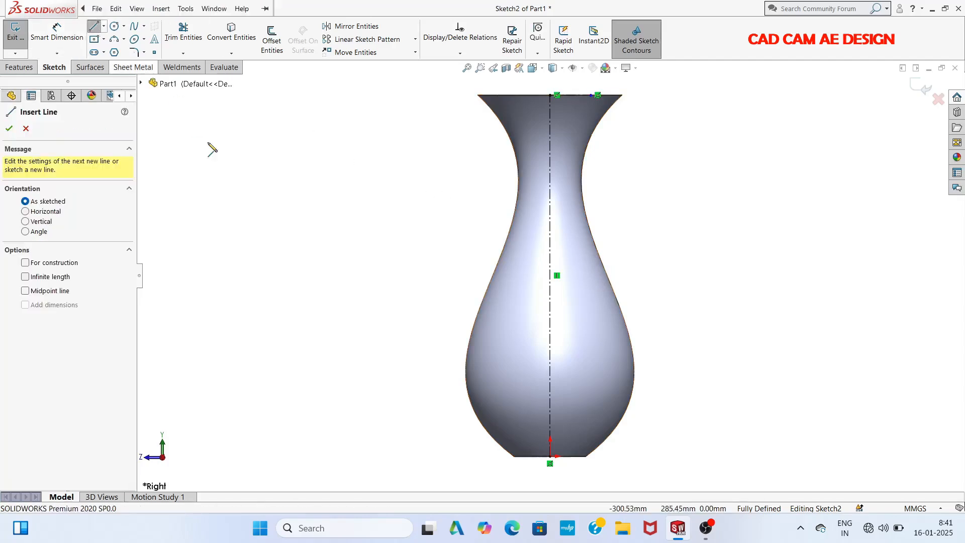
pyautogui.click(550, 457)
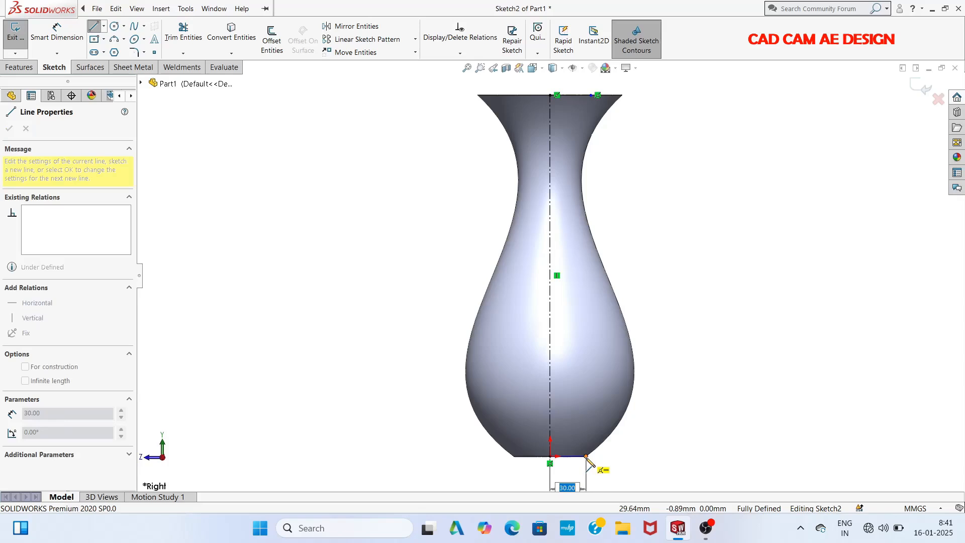
pyautogui.click(586, 456)
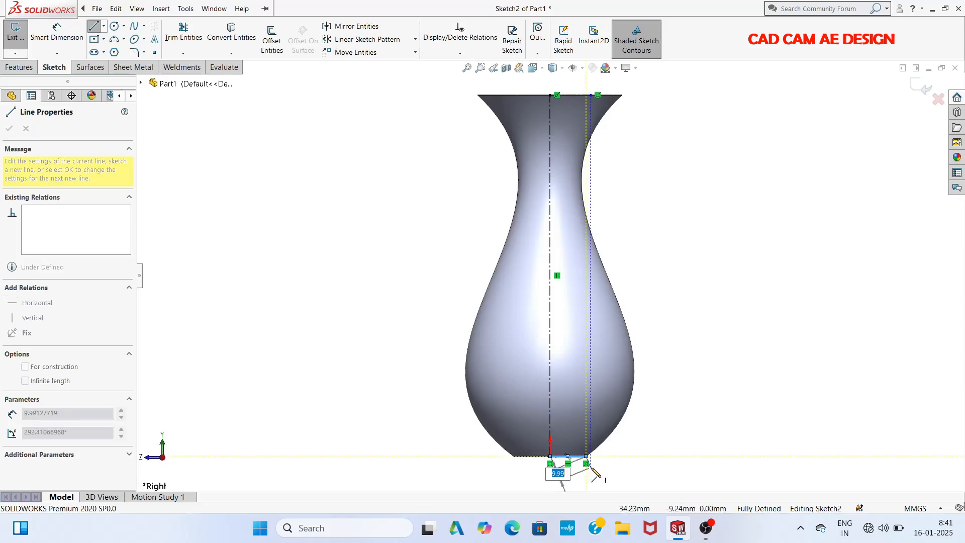
pyautogui.press('Escape')
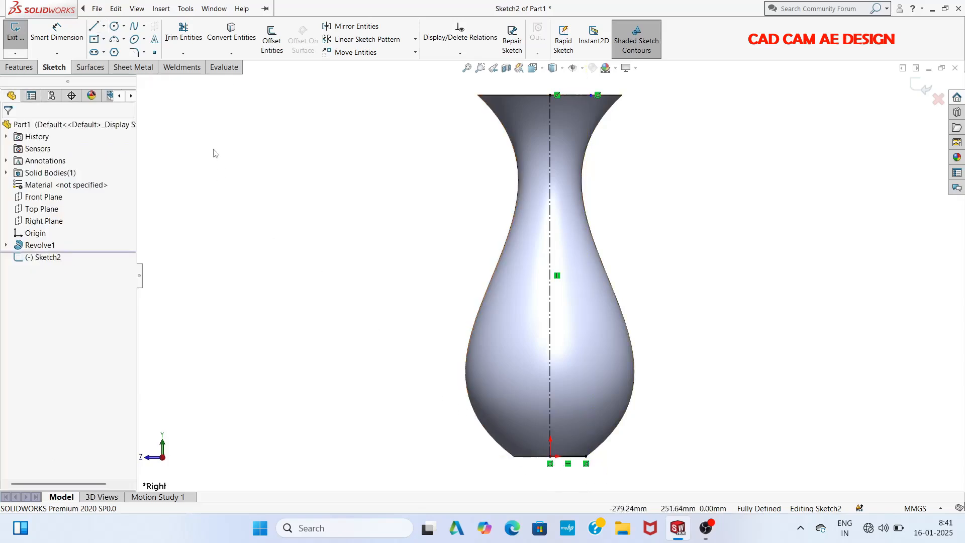
# Sketch a spline from the top centerline's end through two intermediate points to the base line's end, and pull its upper part outward.
pyautogui.click(134, 26)
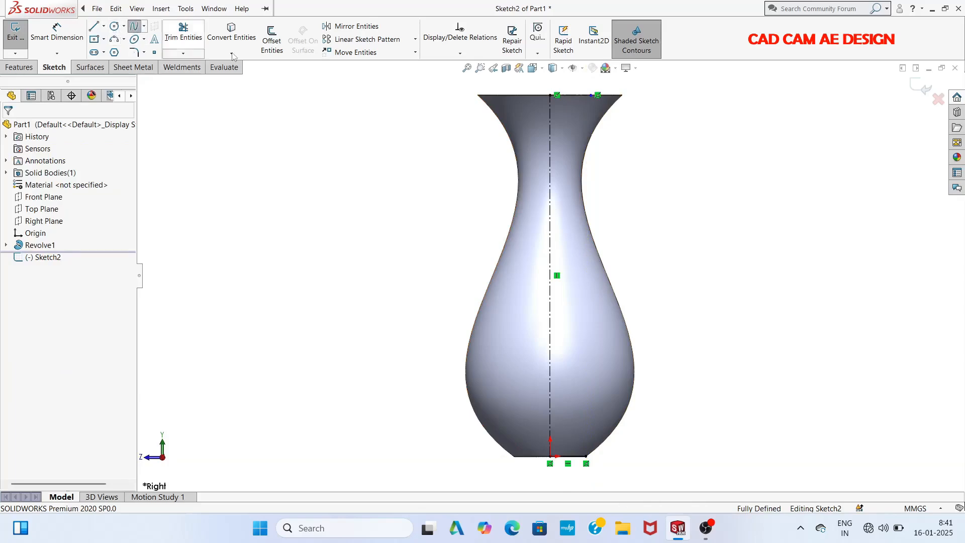
pyautogui.click(590, 94)
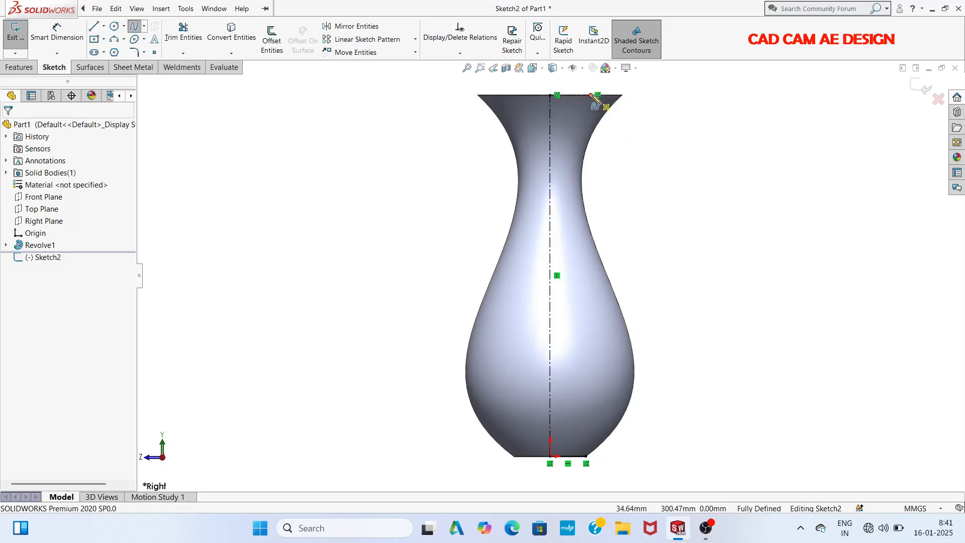
pyautogui.click(569, 268)
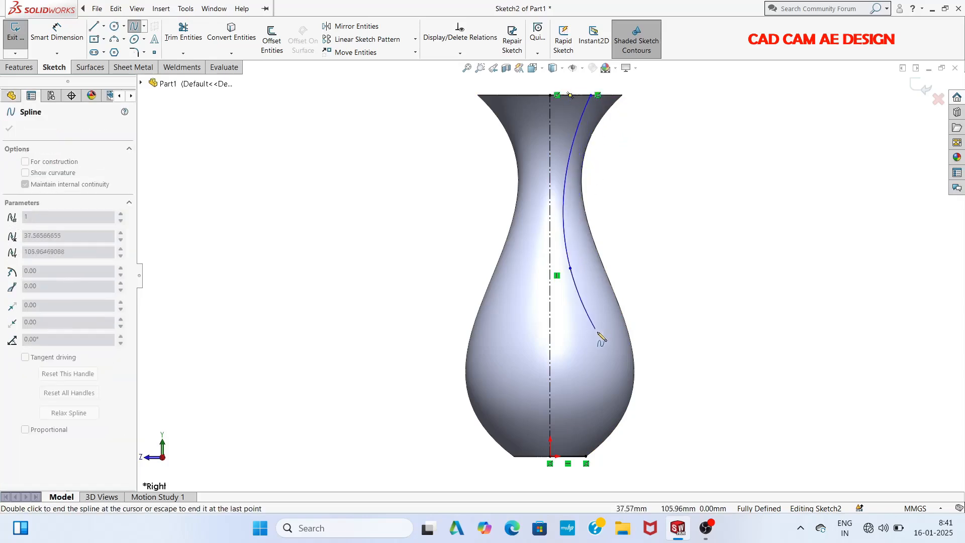
pyautogui.click(634, 372)
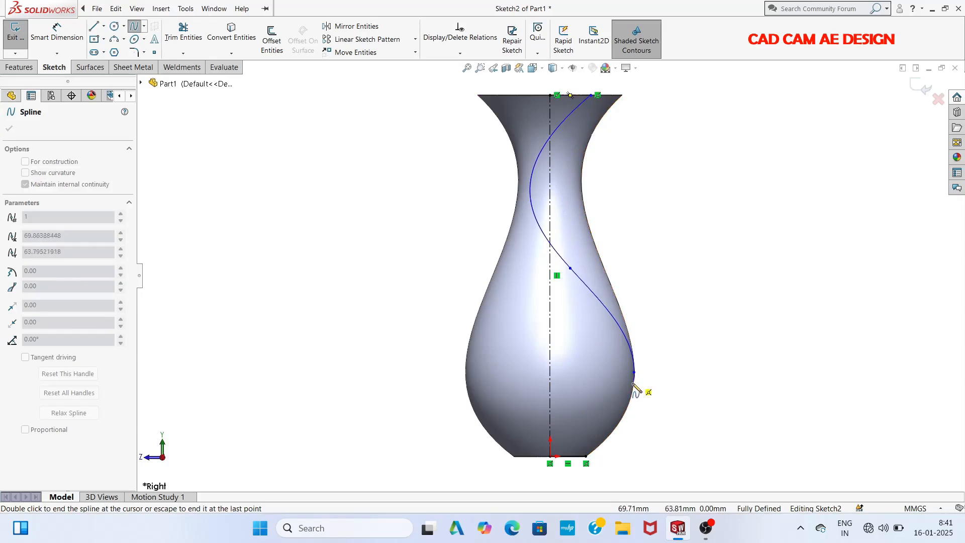
pyautogui.doubleClick(583, 464)
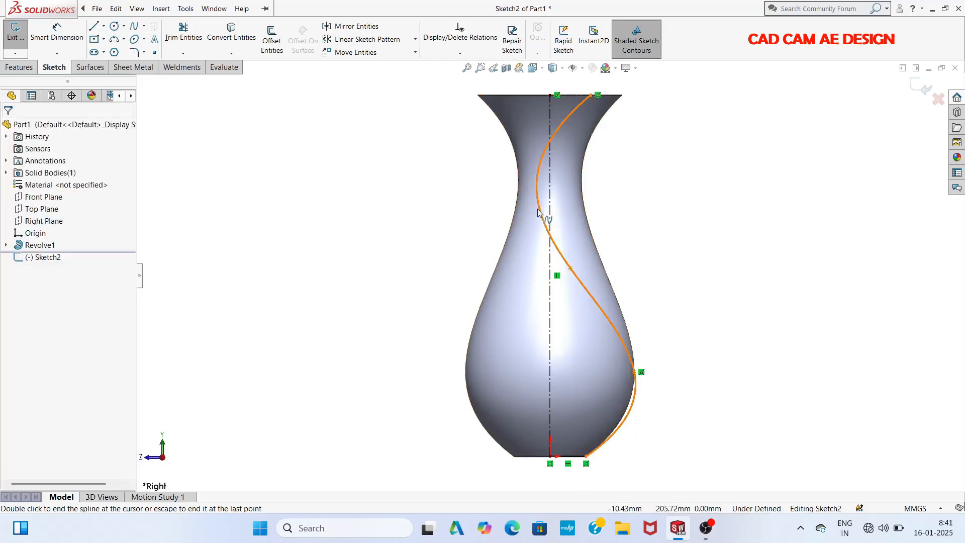
pyautogui.moveTo(539, 209); pyautogui.dragTo(563, 206)
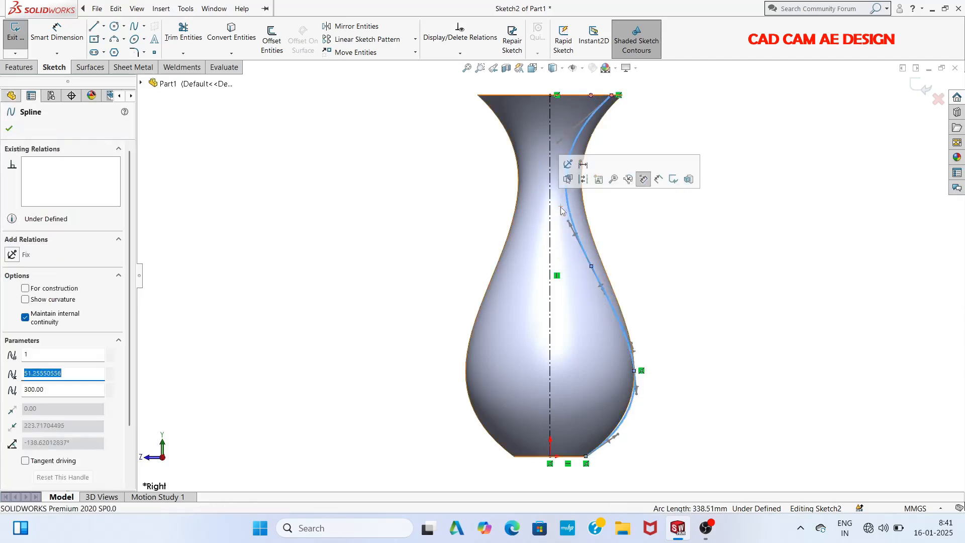
pyautogui.click(640, 252)
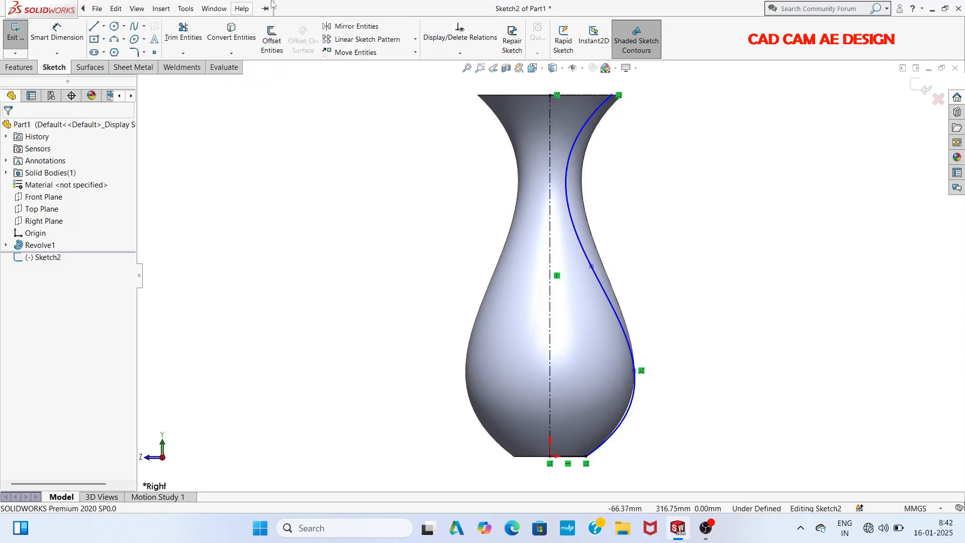
# Dimension the horizontal distance between the spline's upper endpoint and the outer end of the vase's rim to 20 mm.
pyautogui.click(57, 31)
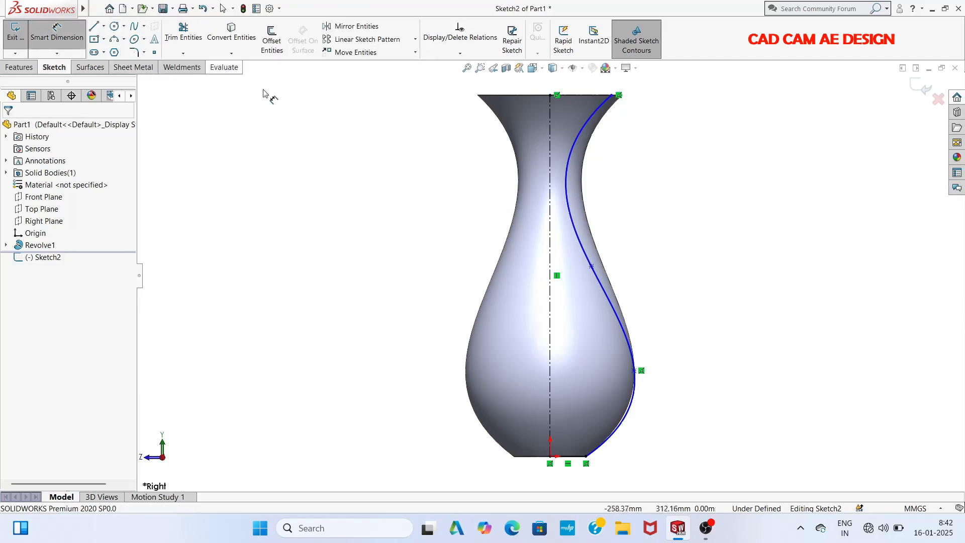
pyautogui.click(619, 96)
pyautogui.click(622, 96)
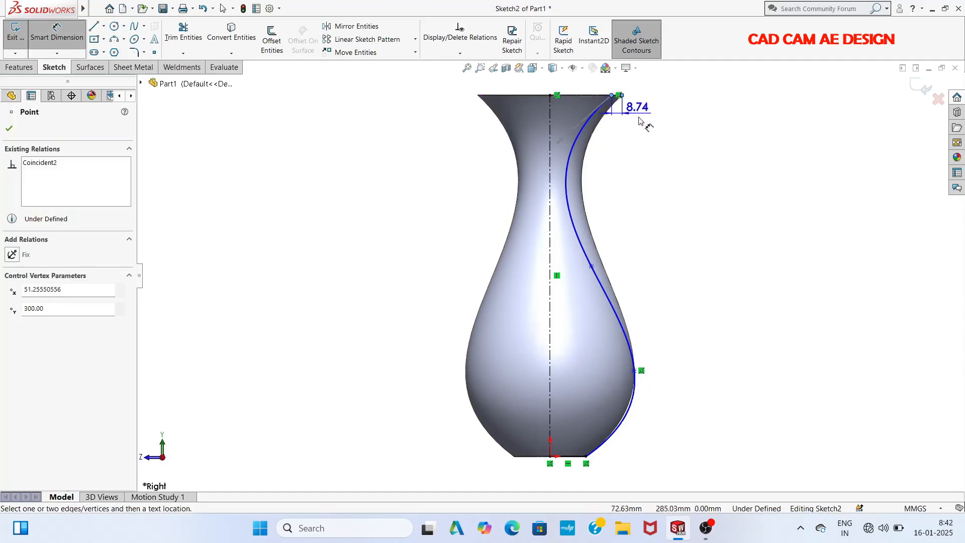
pyautogui.click(640, 108)
pyautogui.write('20')
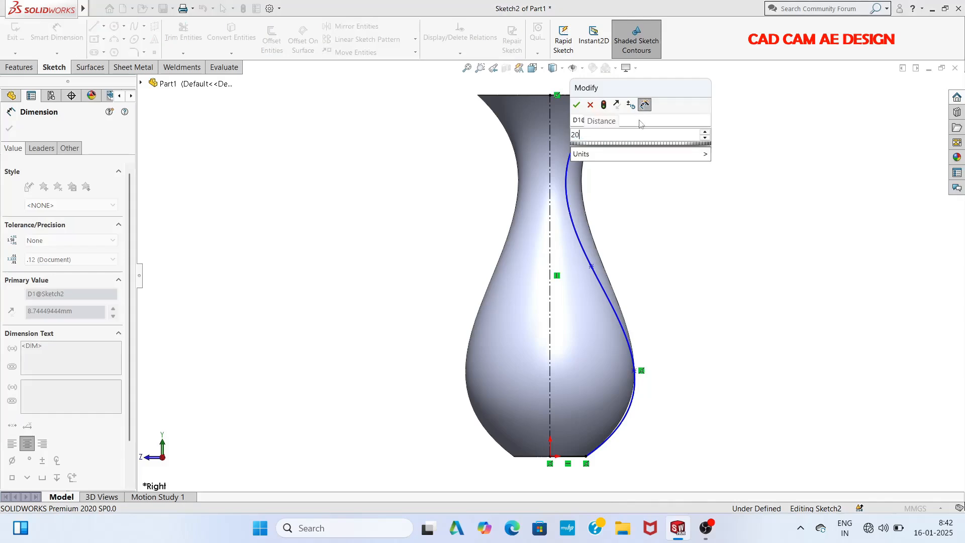
pyautogui.press('Return')
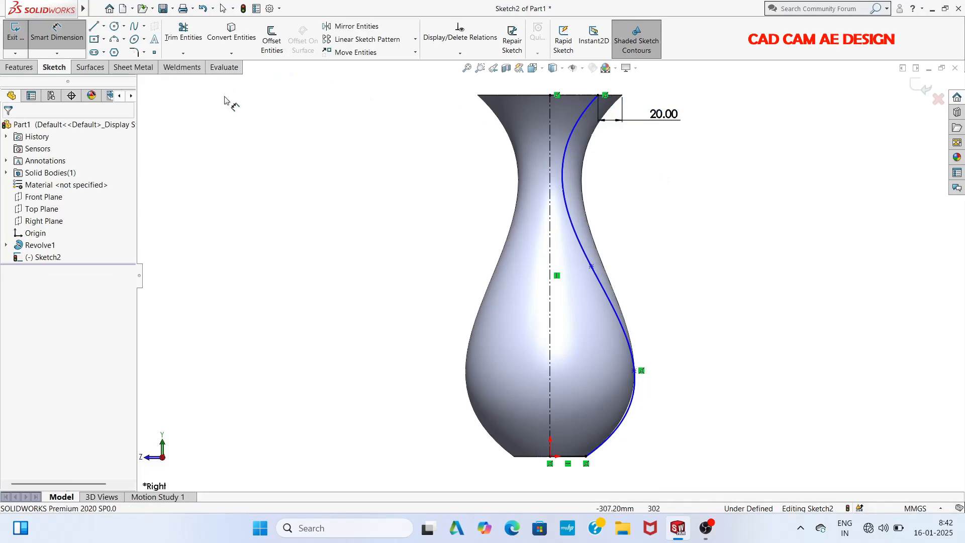
# Dimension the distance from the spline's upper intermediate point to the vertical centerline as 16.5 mm.
pyautogui.click(590, 267)
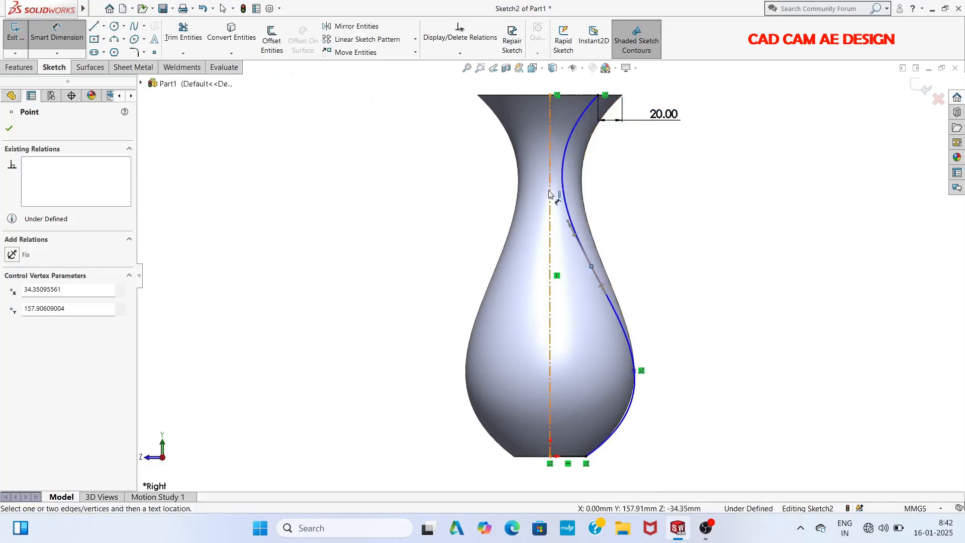
pyautogui.click(549, 195)
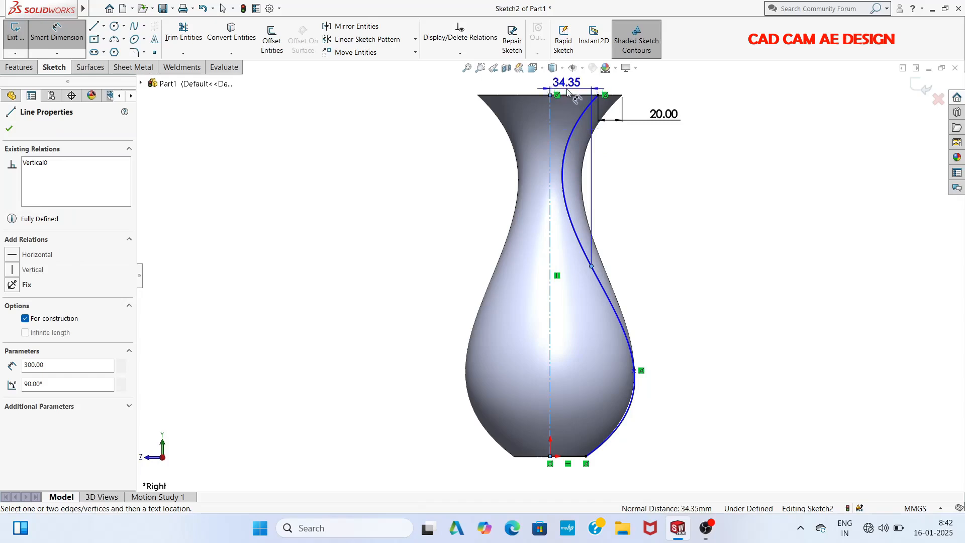
pyautogui.click(568, 91)
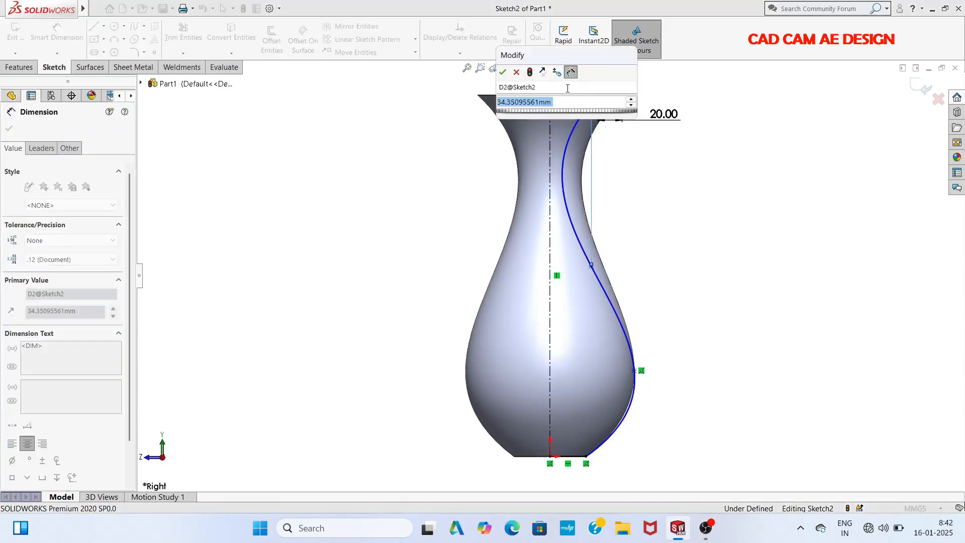
pyautogui.write('34.5')
pyautogui.press('Return')
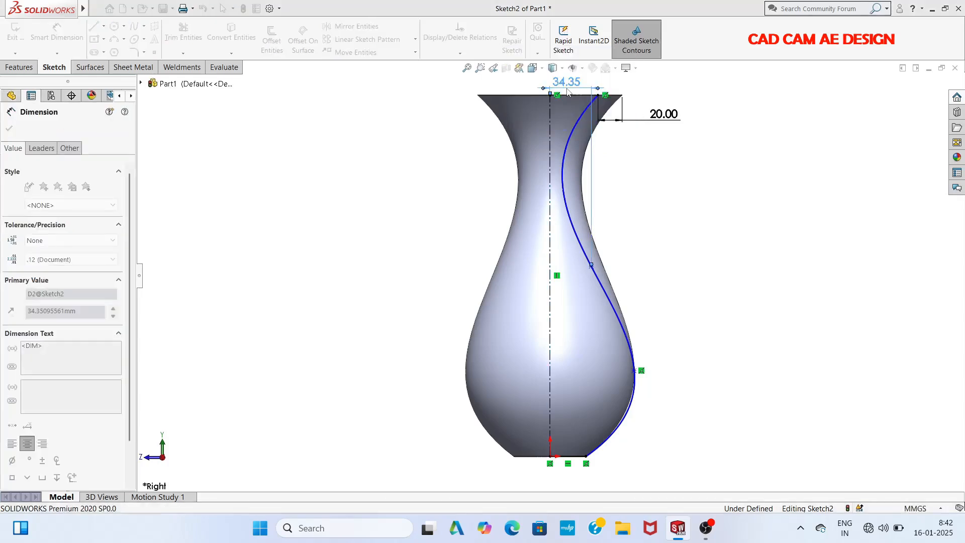
pyautogui.click(638, 220)
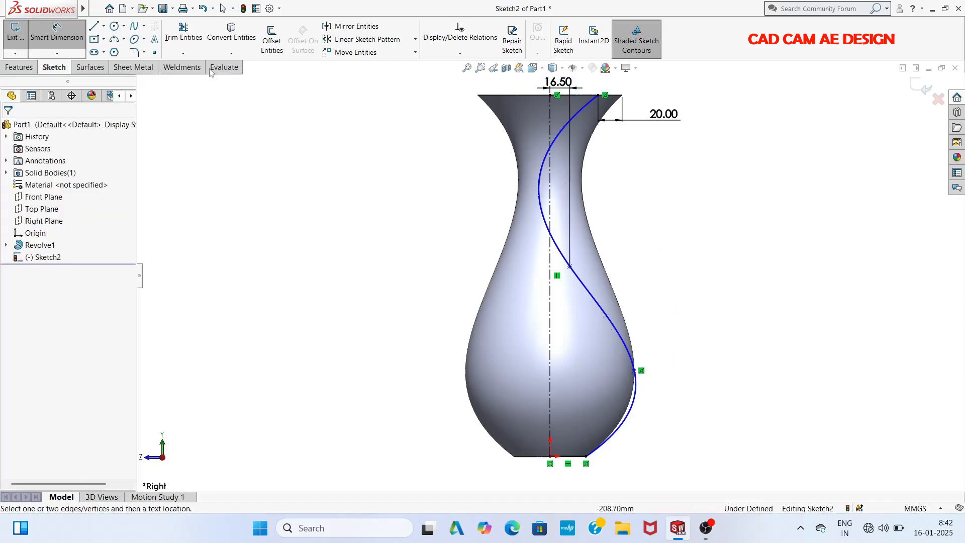
# Dimension the distance from the spline's lower intermediate point to the vertical centerline as 70 mm.
pyautogui.click(634, 371)
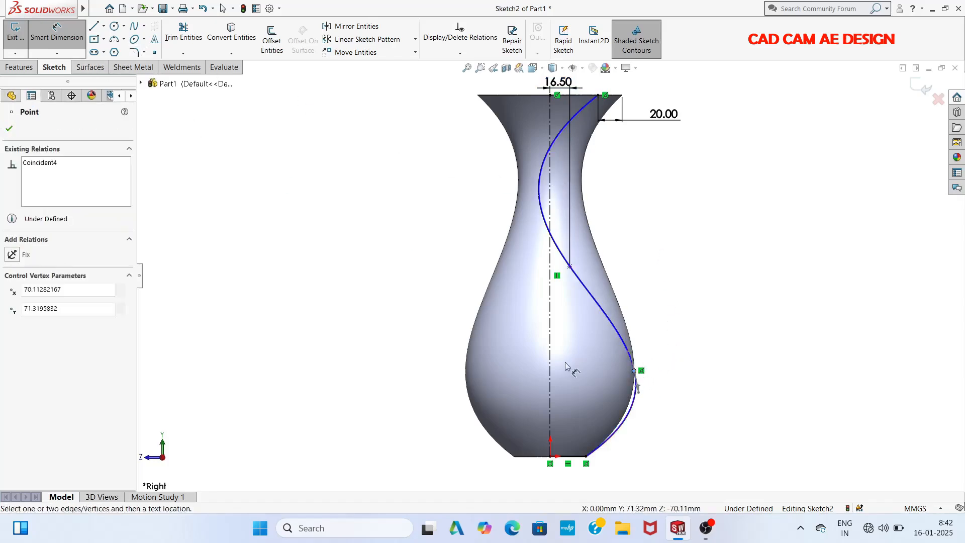
pyautogui.click(550, 383)
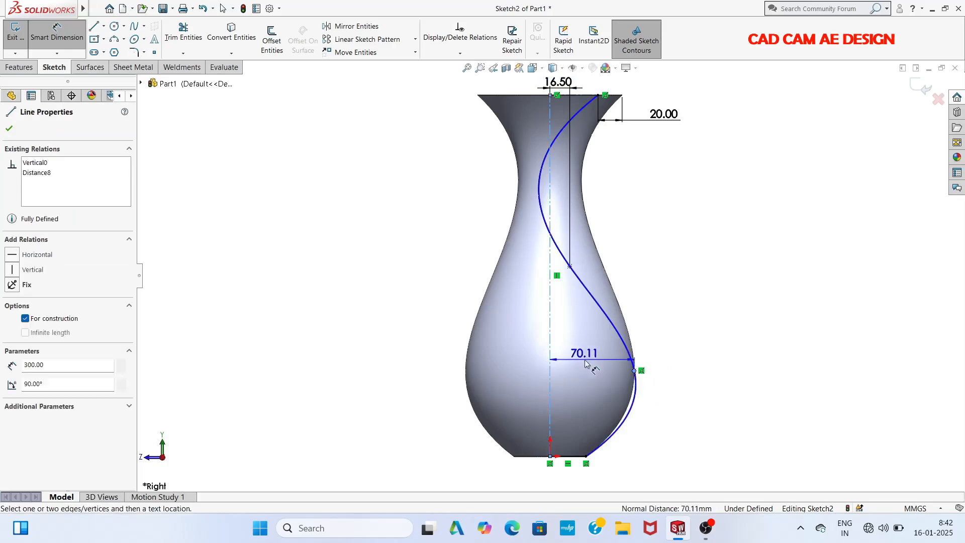
pyautogui.click(585, 361)
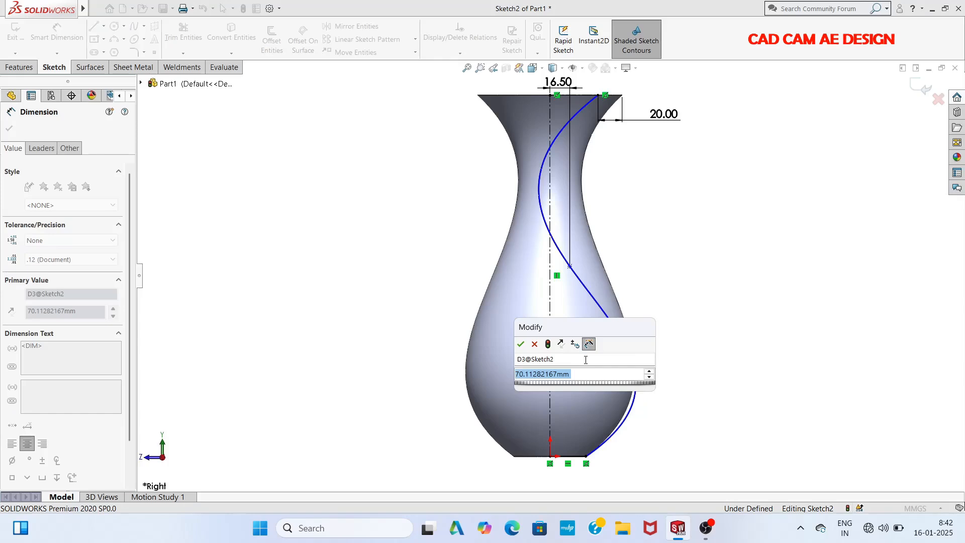
pyautogui.write('70')
pyautogui.press('Return')
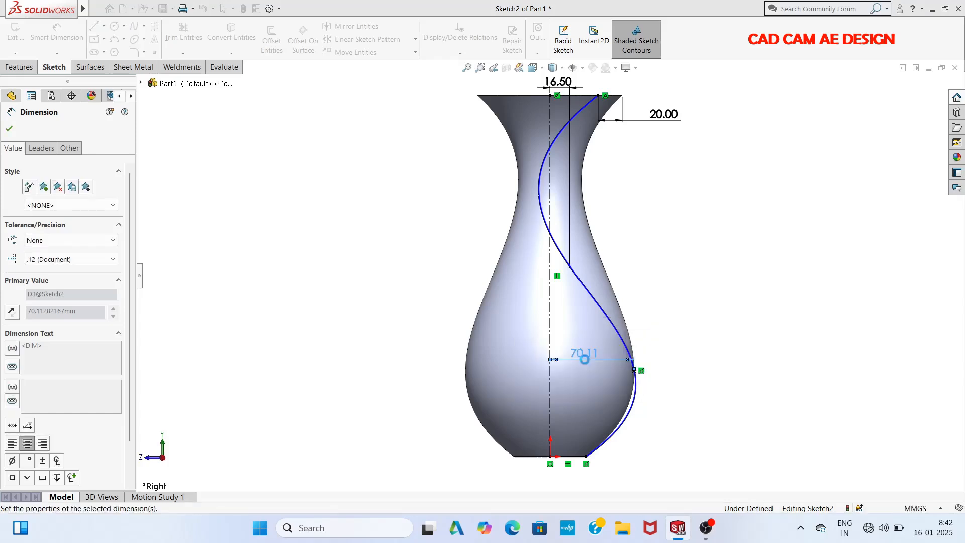
pyautogui.click(687, 231)
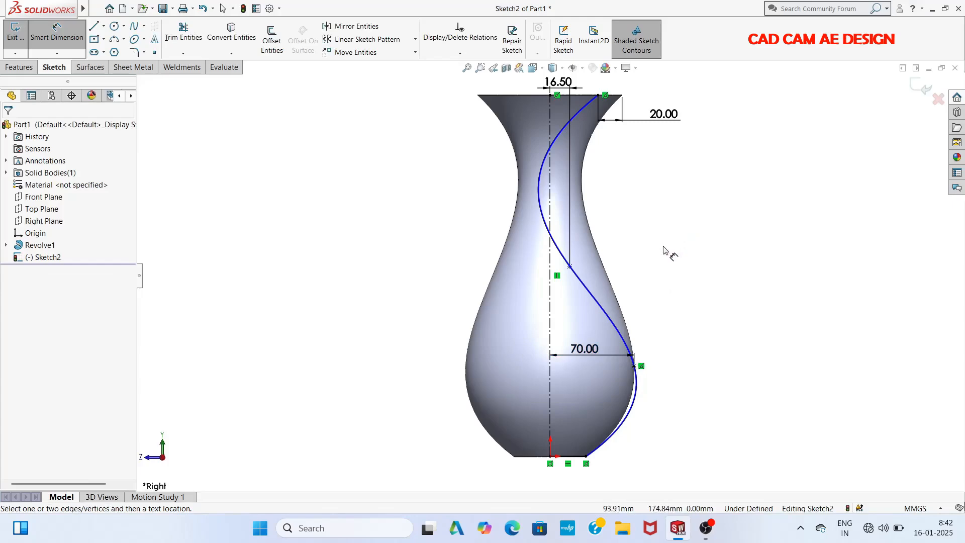
pyautogui.click(539, 184)
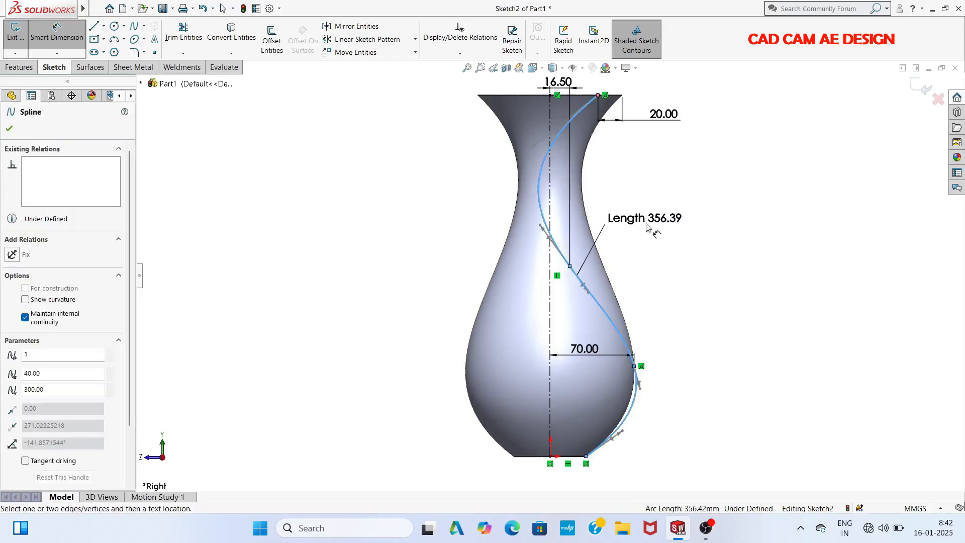
pyautogui.press('Escape')
pyautogui.press('Escape')
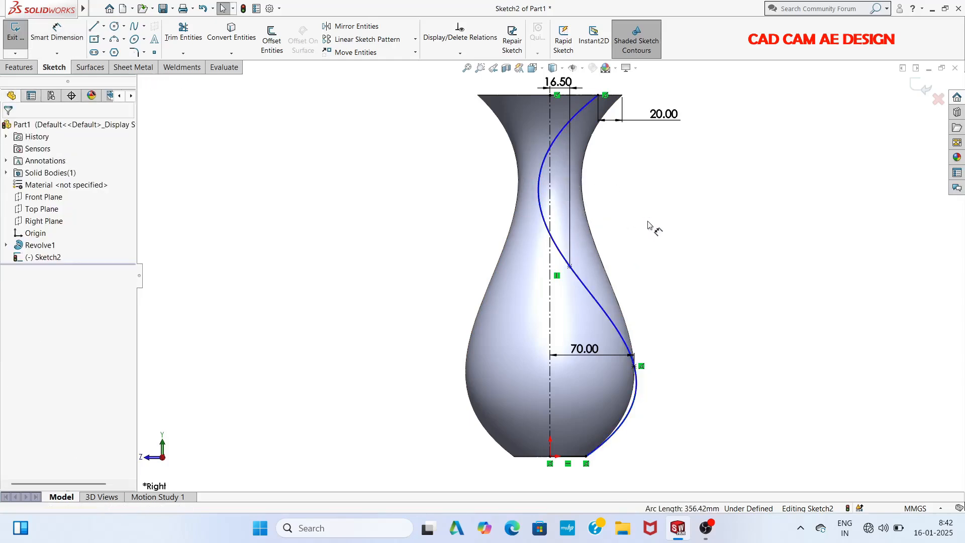
# Undo the spline's dimensions and the spline itself, keeping only the centerlines and the base line.
pyautogui.hotkey('ctrl', 'z')
pyautogui.hotkey('ctrl', 'z')
pyautogui.hotkey('ctrl', 'z')
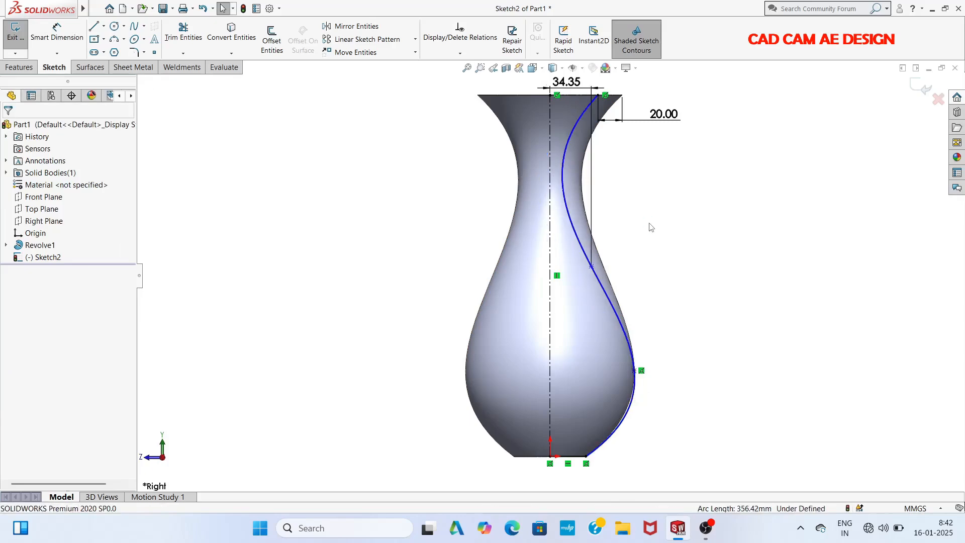
pyautogui.hotkey('ctrl', 'z')
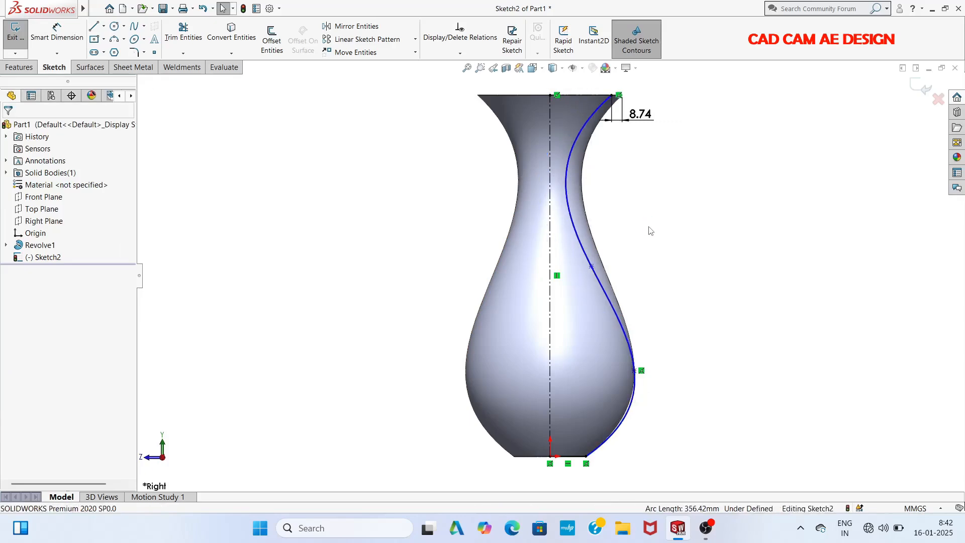
pyautogui.hotkey('ctrl', 'z')
pyautogui.hotkey('ctrl', 'z')
pyautogui.hotkey('ctrl', 'z')
pyautogui.hotkey('ctrl', 'z')
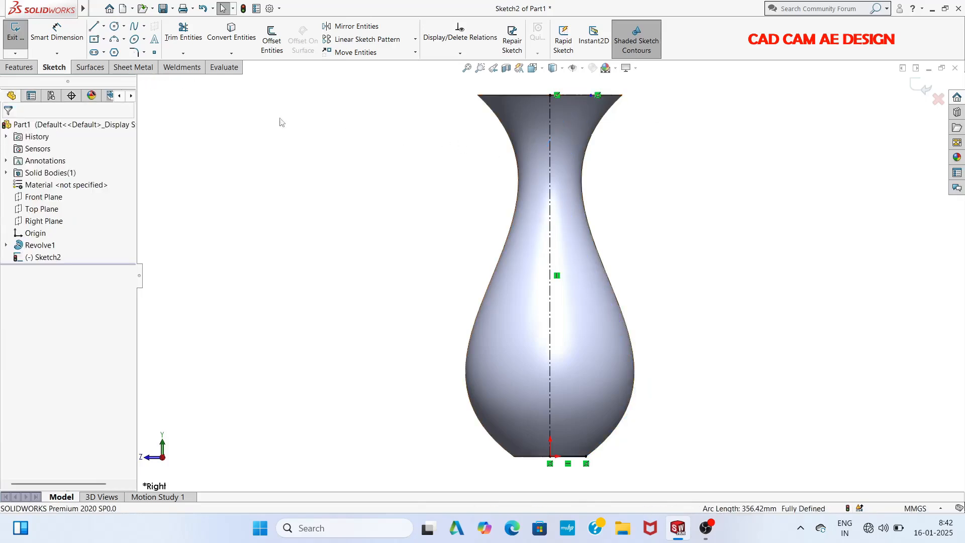
# Sketch a spline from the top centerline's end through points at the neck, the widest body edge and the base corner, ending just below the base.
pyautogui.click(133, 26)
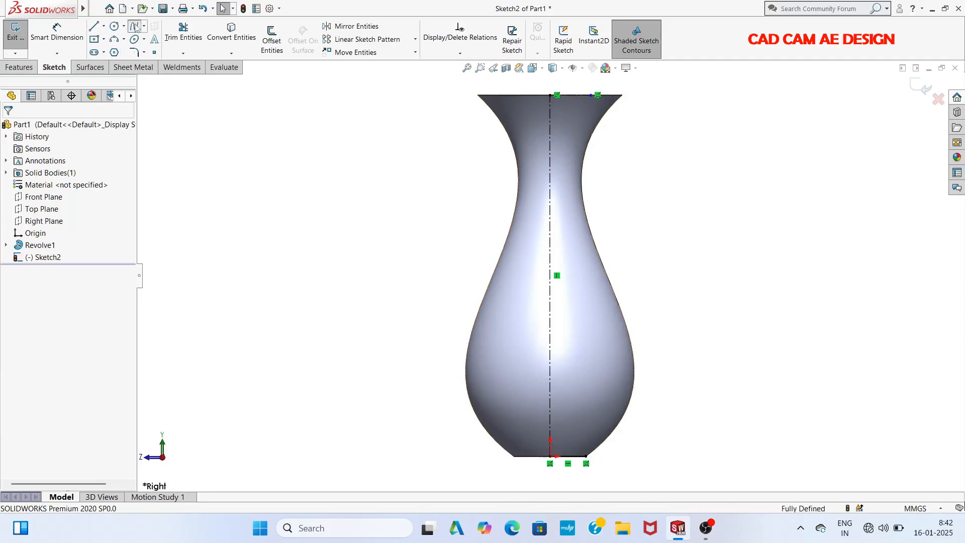
pyautogui.click(591, 95)
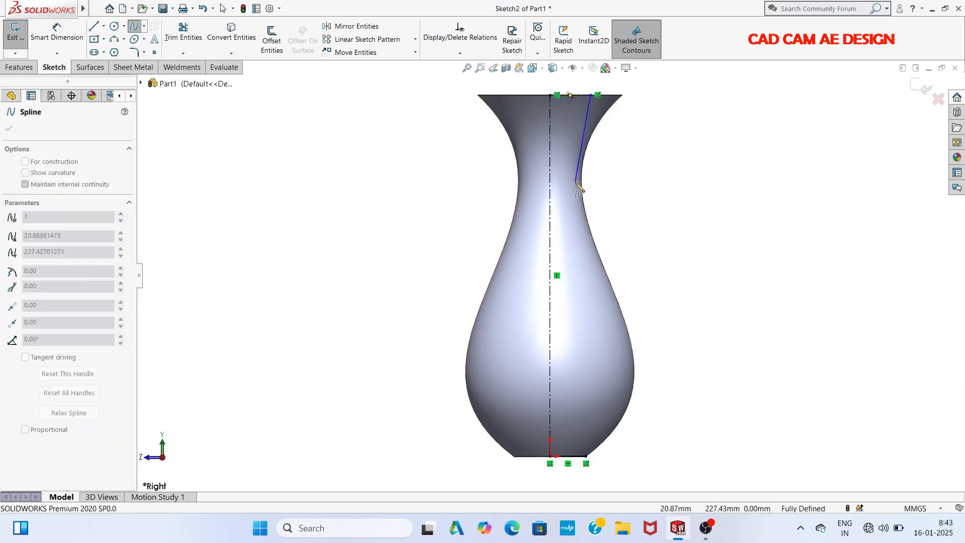
pyautogui.click(575, 178)
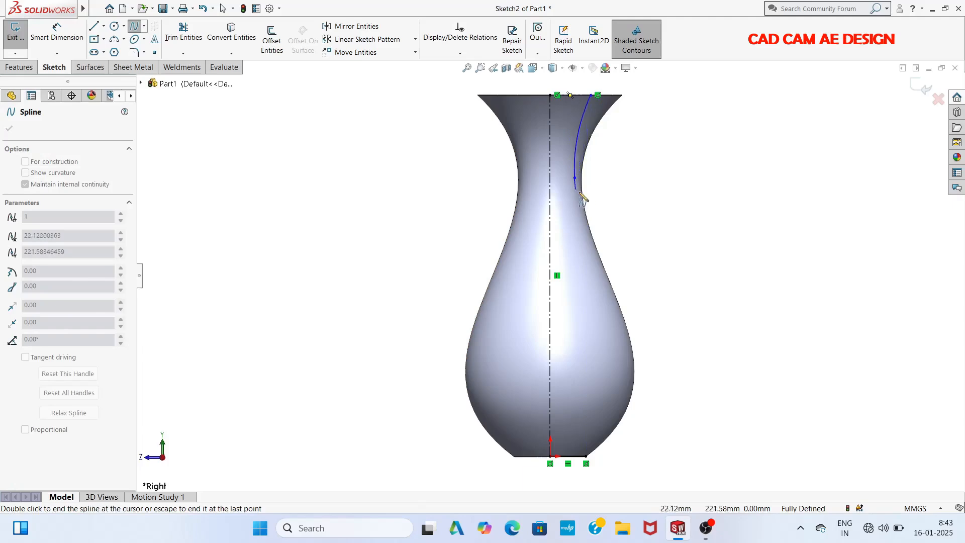
pyautogui.click(634, 369)
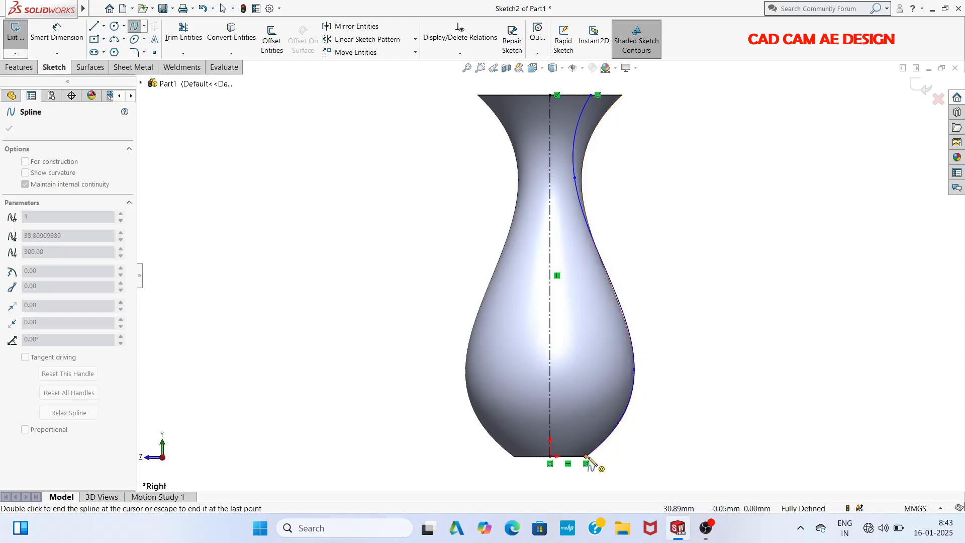
pyautogui.doubleClick(563, 468)
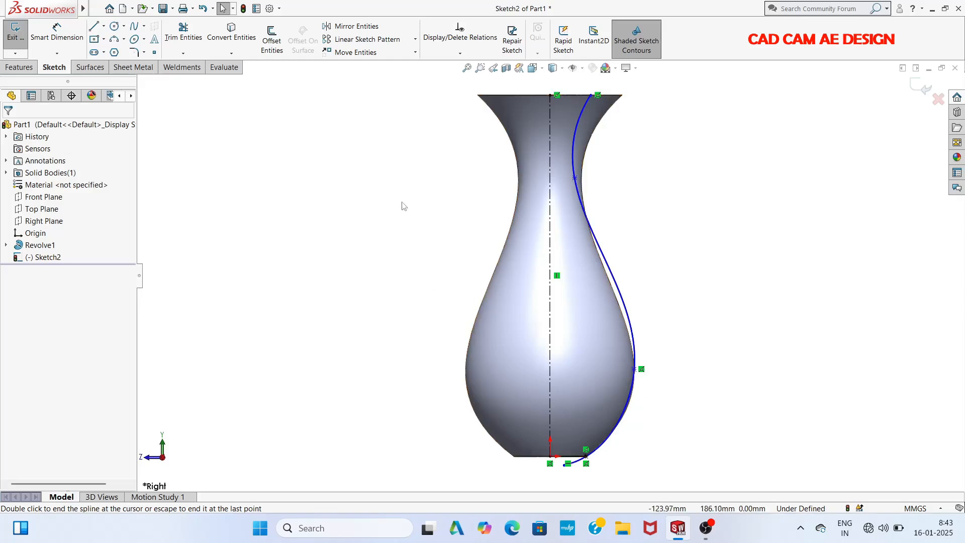
# Trim the part of the spline that extends past the outer end of the base line.
pyautogui.click(183, 32)
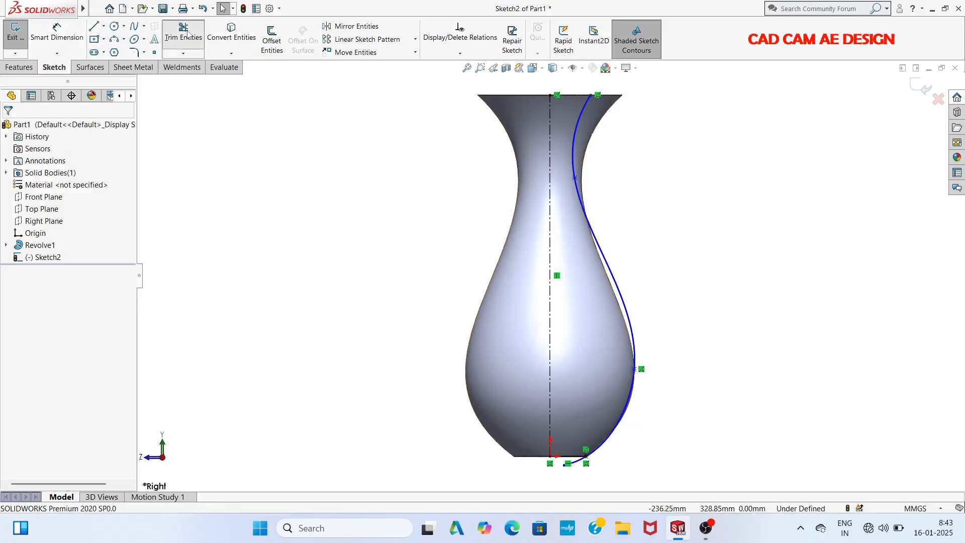
pyautogui.scroll(-4, 596, 473)
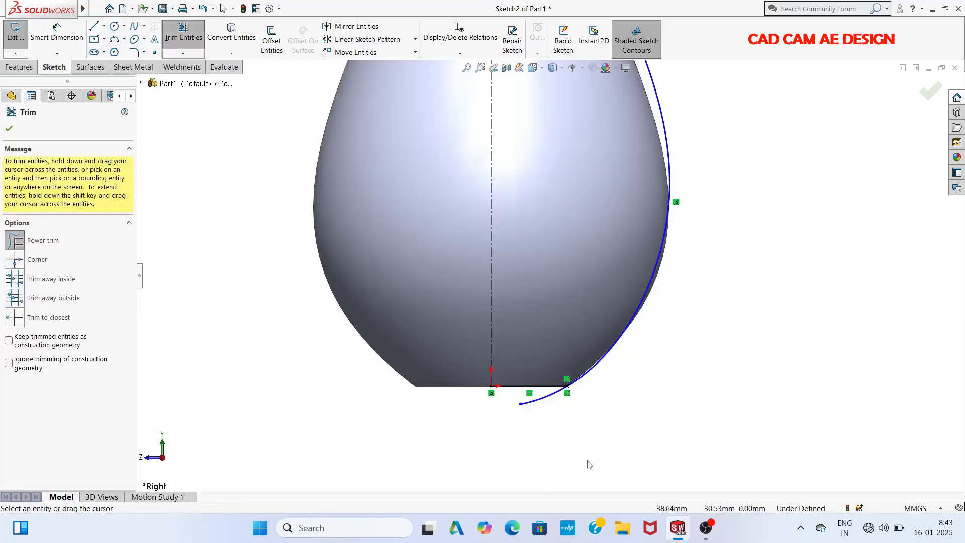
pyautogui.moveTo(541, 407); pyautogui.dragTo(548, 397)
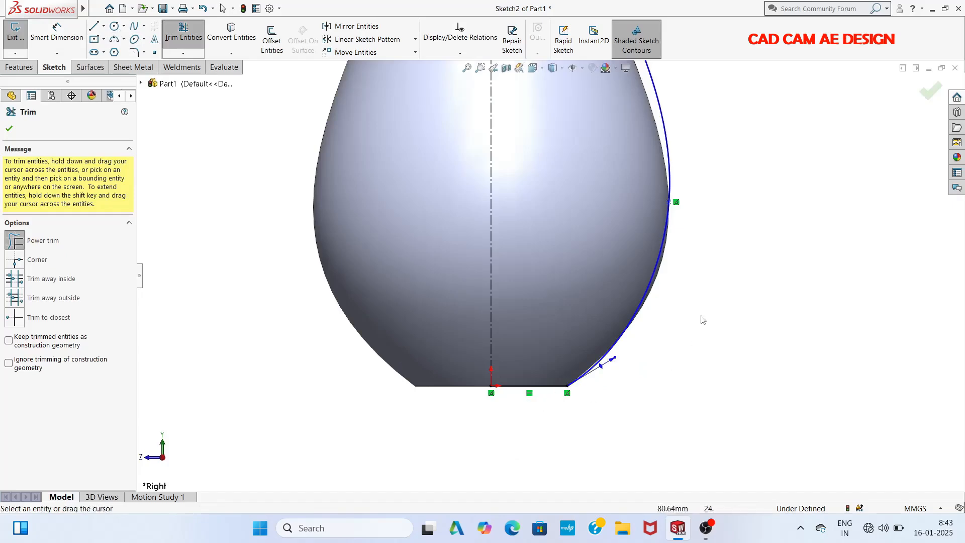
# Dimension the distance from the spline's neck point to the vertical centerline as 16.5 mm.
pyautogui.scroll(3, 679, 291)
pyautogui.scroll(3, 617, 156)
pyautogui.scroll(-4, 574, 123)
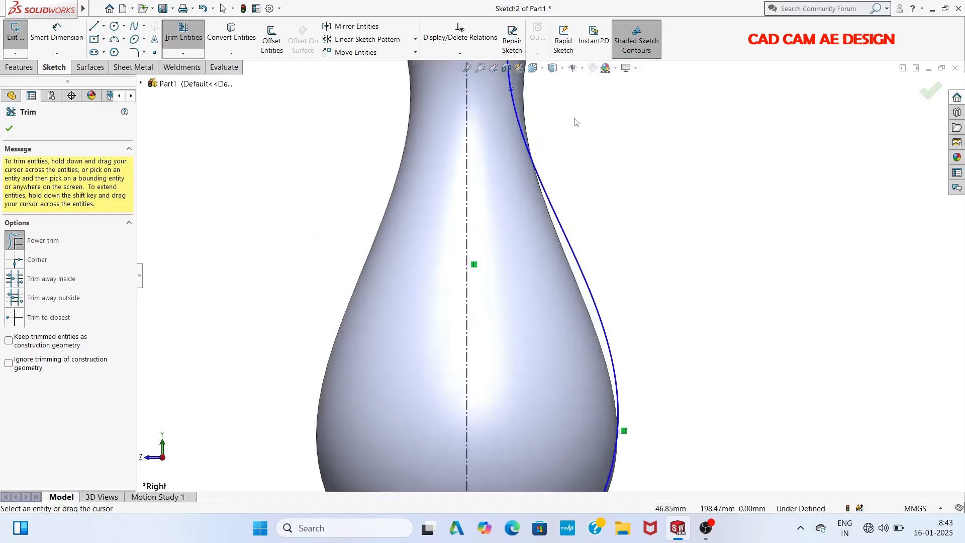
pyautogui.scroll(4, 556, 118)
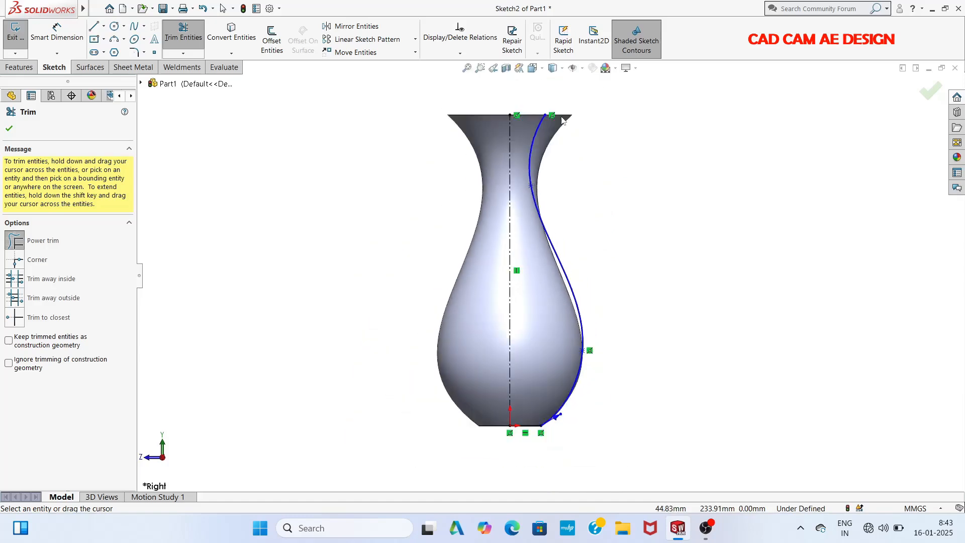
pyautogui.click(57, 31)
pyautogui.scroll(-5, 591, 162)
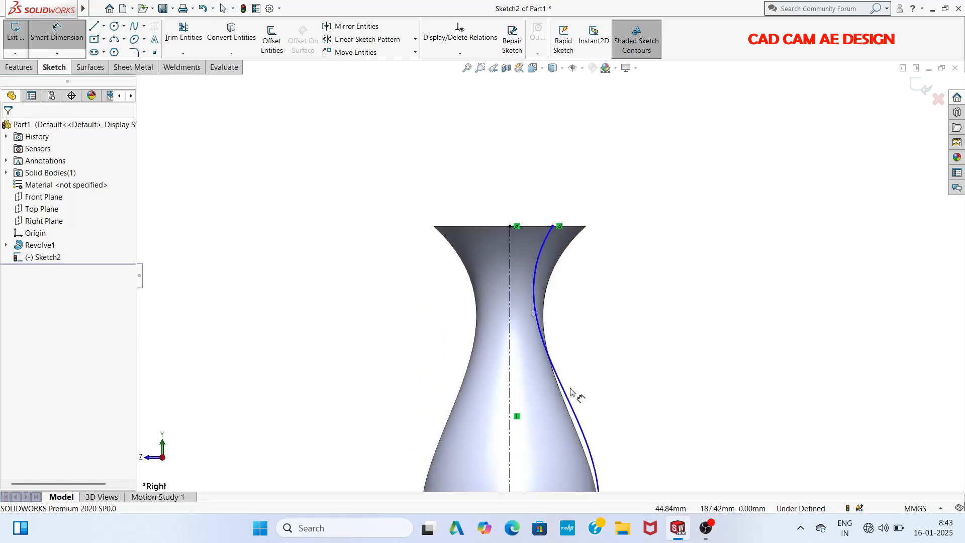
pyautogui.scroll(3, 577, 393)
pyautogui.click(536, 313)
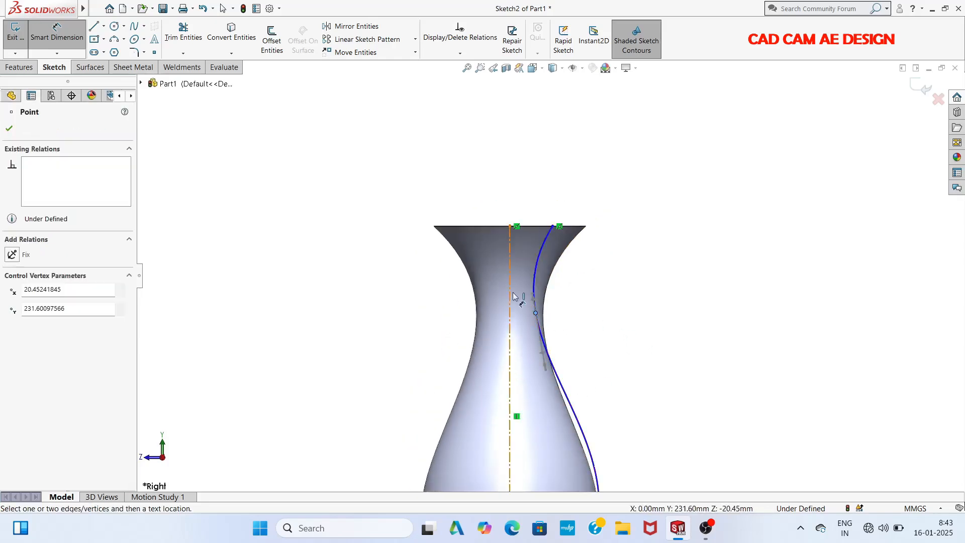
pyautogui.click(510, 294)
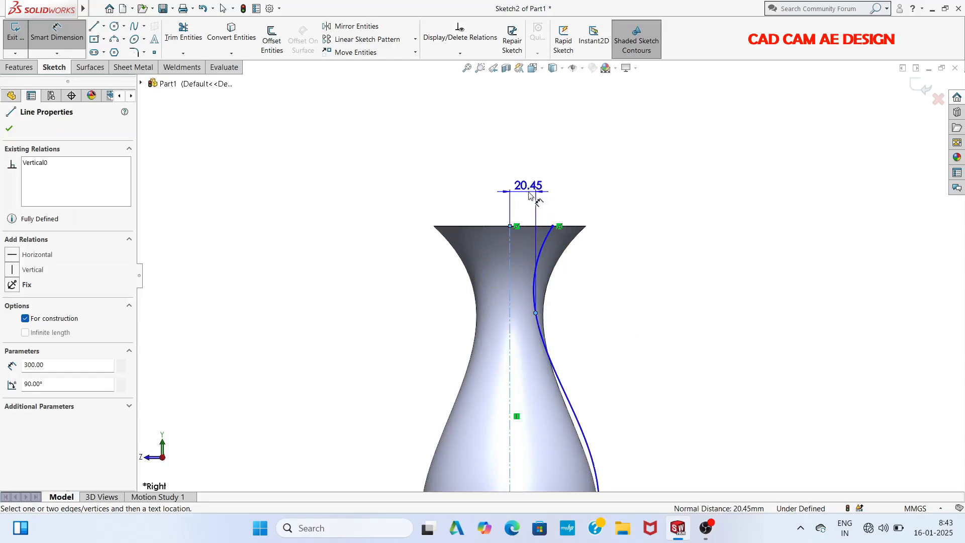
pyautogui.click(530, 195)
pyautogui.write('1')
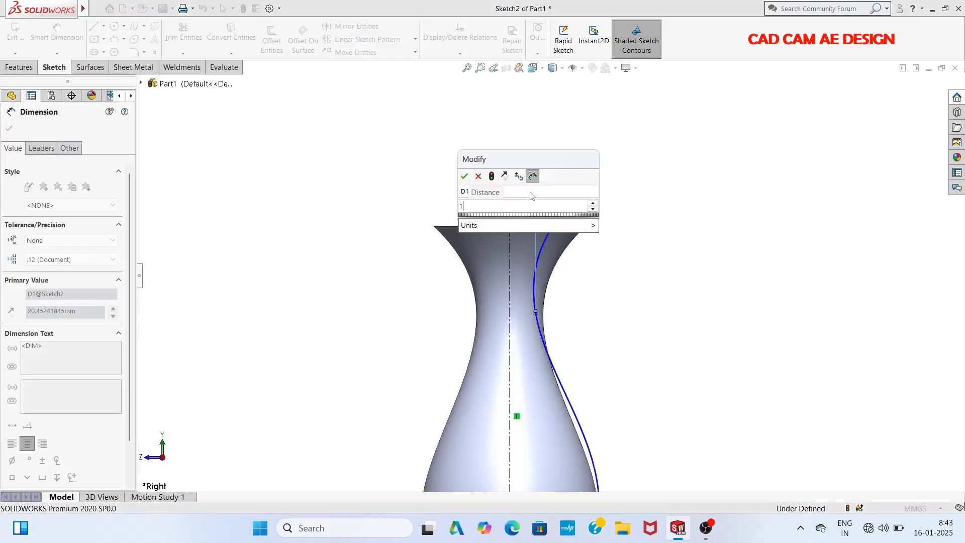
pyautogui.write('6.5')
pyautogui.press('Return')
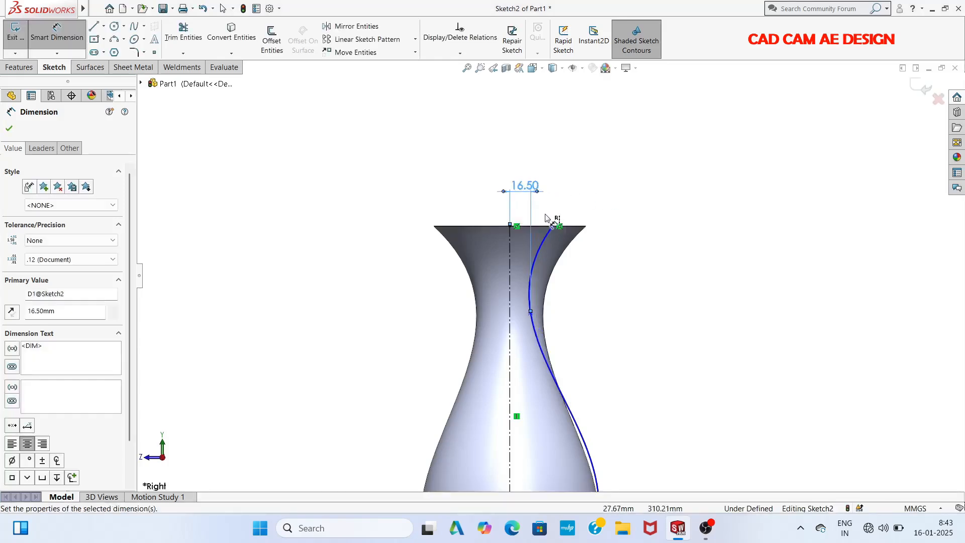
# Dimension the horizontal distance between the spline's upper endpoint and the outer end of the vase's rim as 20 mm.
pyautogui.click(554, 227)
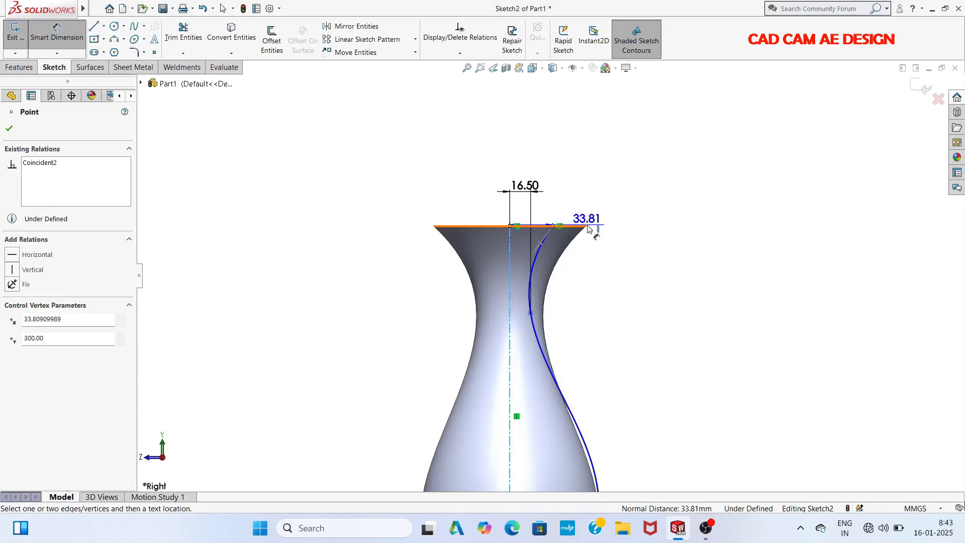
pyautogui.click(586, 226)
pyautogui.click(595, 210)
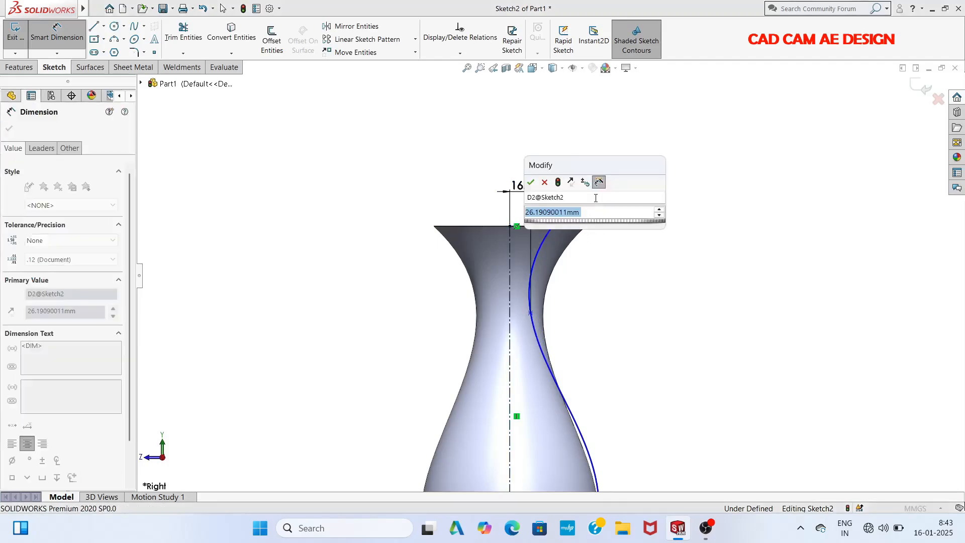
pyautogui.write('20')
pyautogui.press('Return')
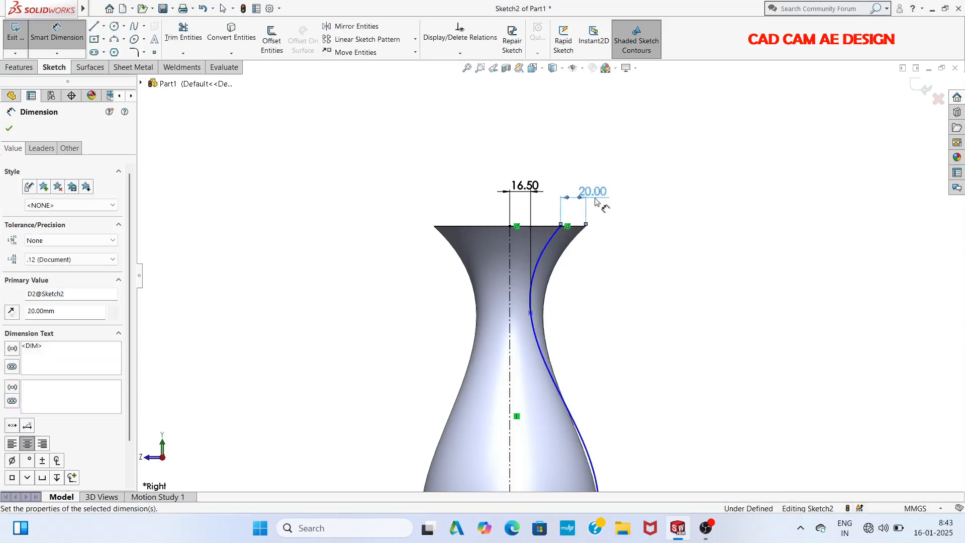
pyautogui.scroll(1, 583, 485)
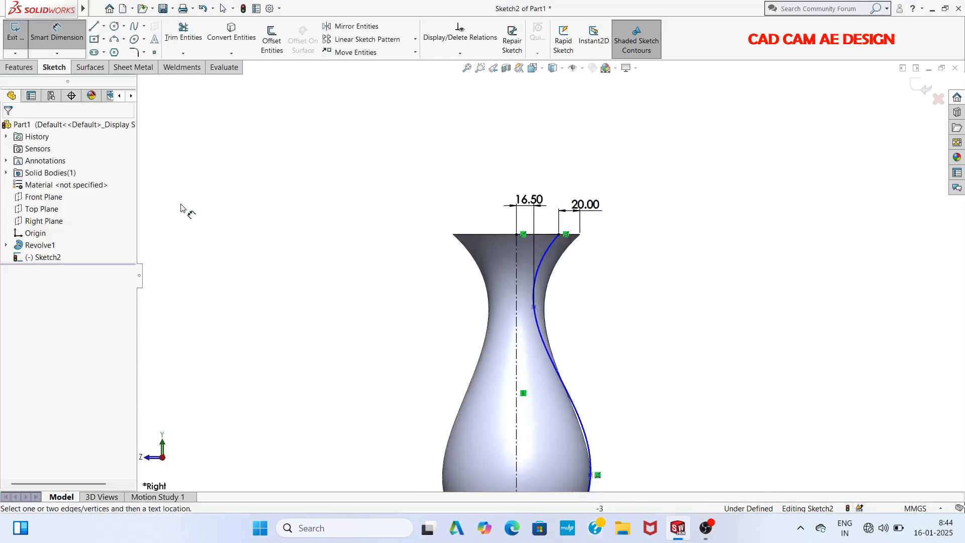
pyautogui.scroll(-1, 582, 384)
pyautogui.scroll(4, 573, 383)
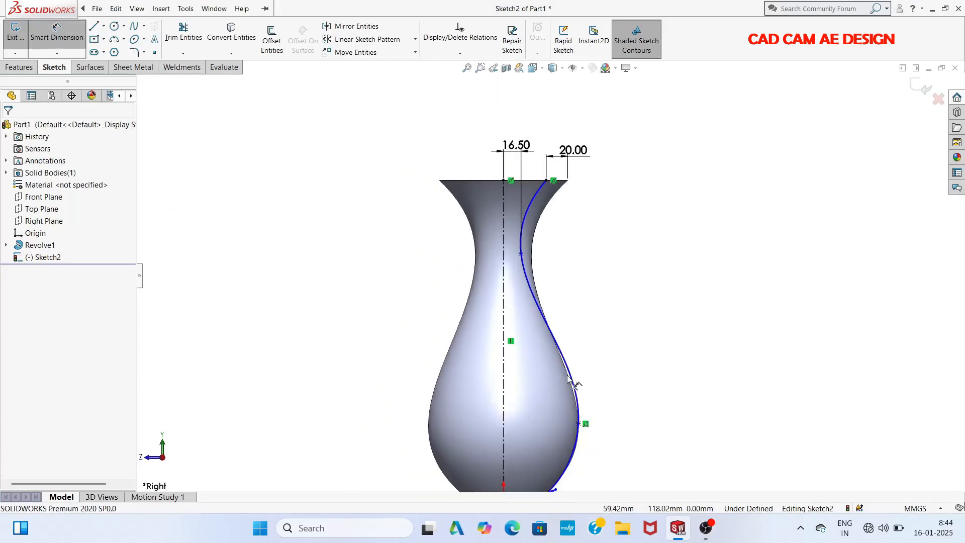
# Dimension the vertical distance from the outer end of the base line to the spline's widest point as 75 mm.
pyautogui.scroll(-2, 557, 384)
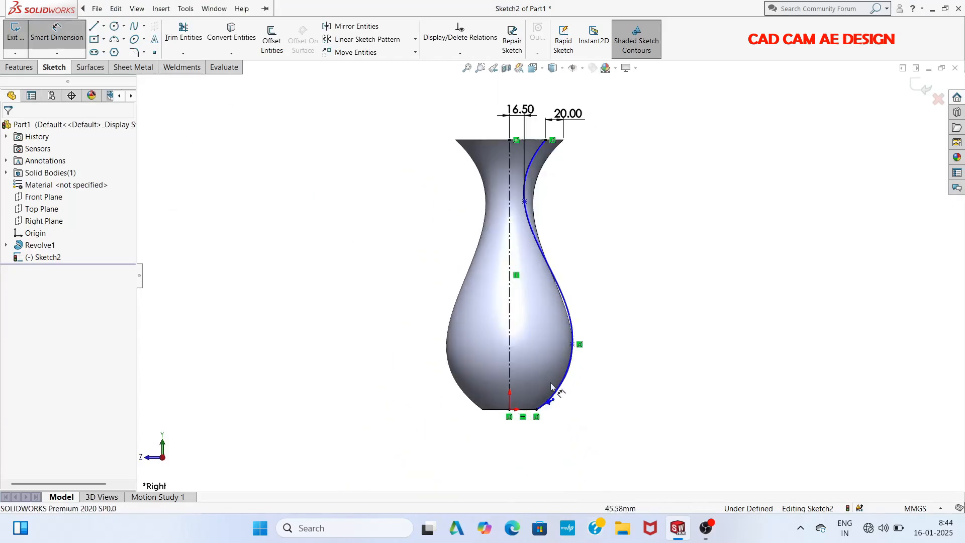
pyautogui.click(536, 410)
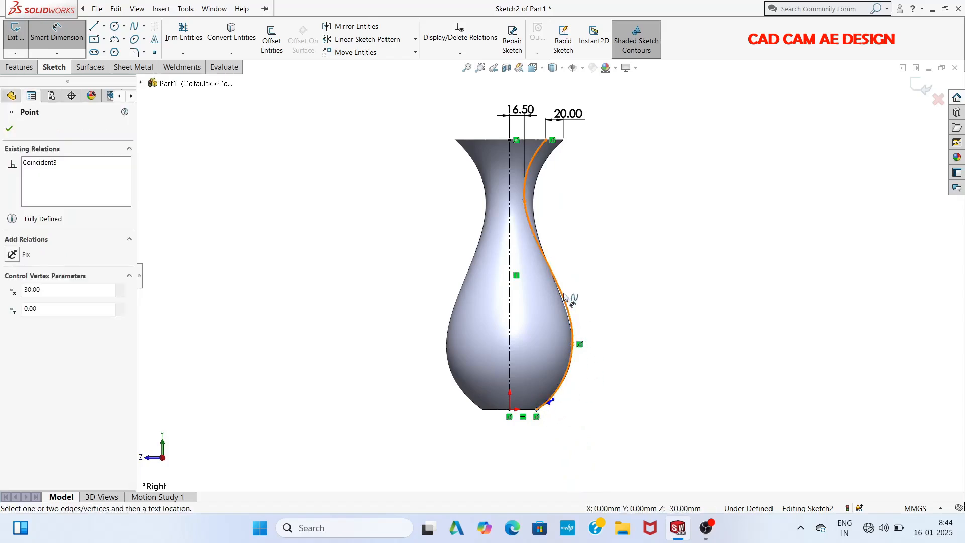
pyautogui.click(573, 346)
pyautogui.click(616, 376)
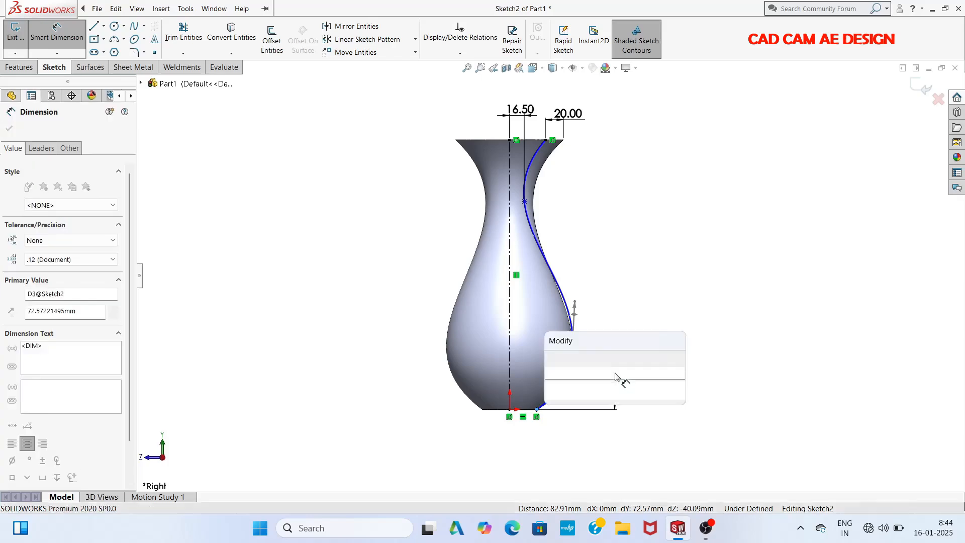
pyautogui.write('75')
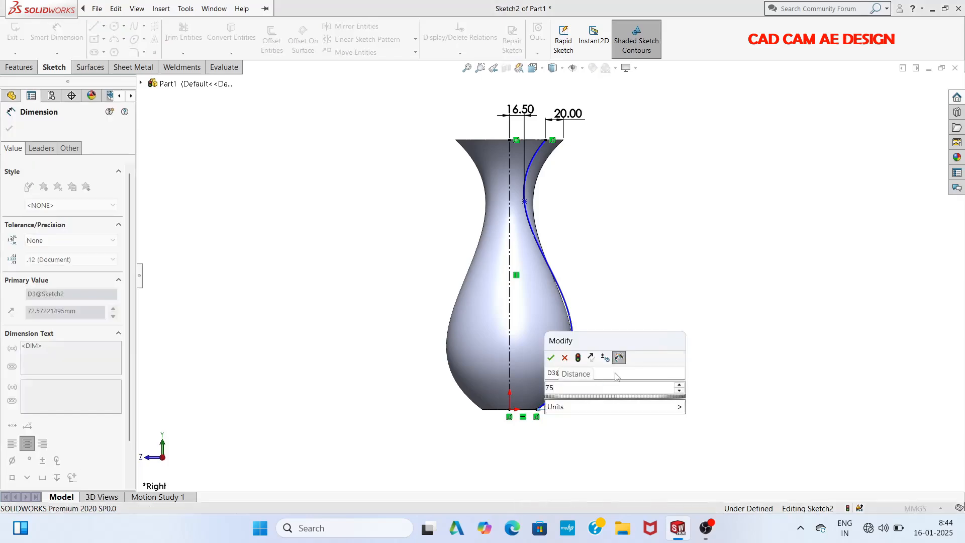
pyautogui.press('Return')
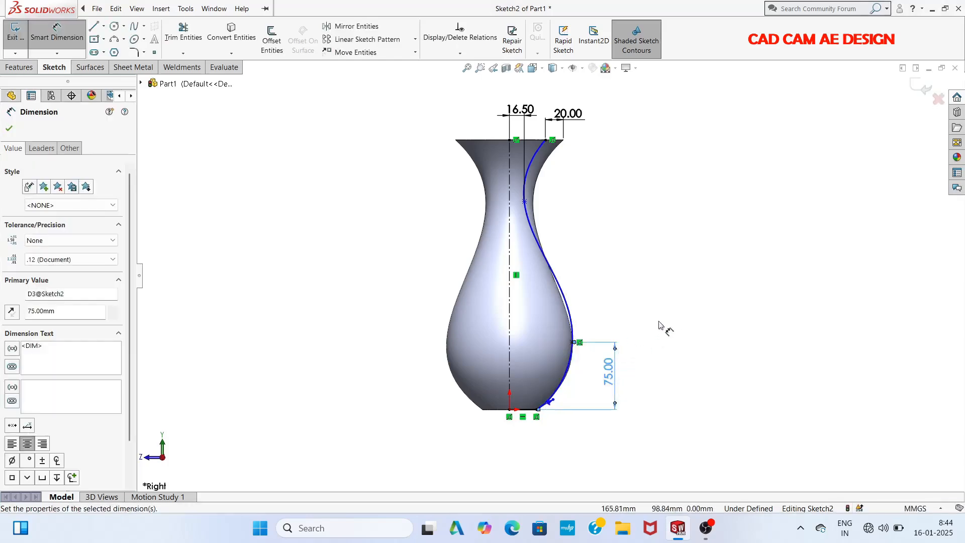
pyautogui.click(648, 322)
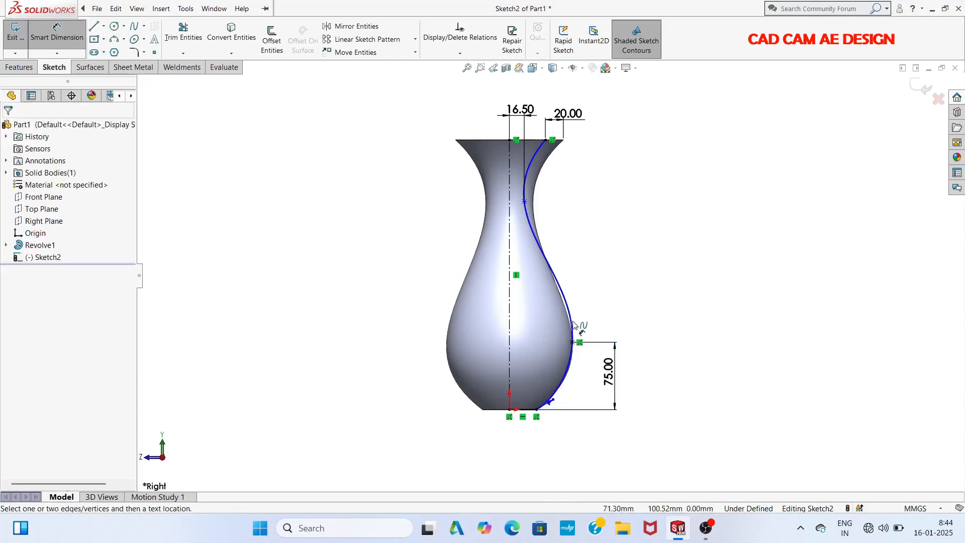
# Add a driven horizontal dimension between the spline's widest point and the vertical centerline, and exit the sketch.
pyautogui.click(573, 343)
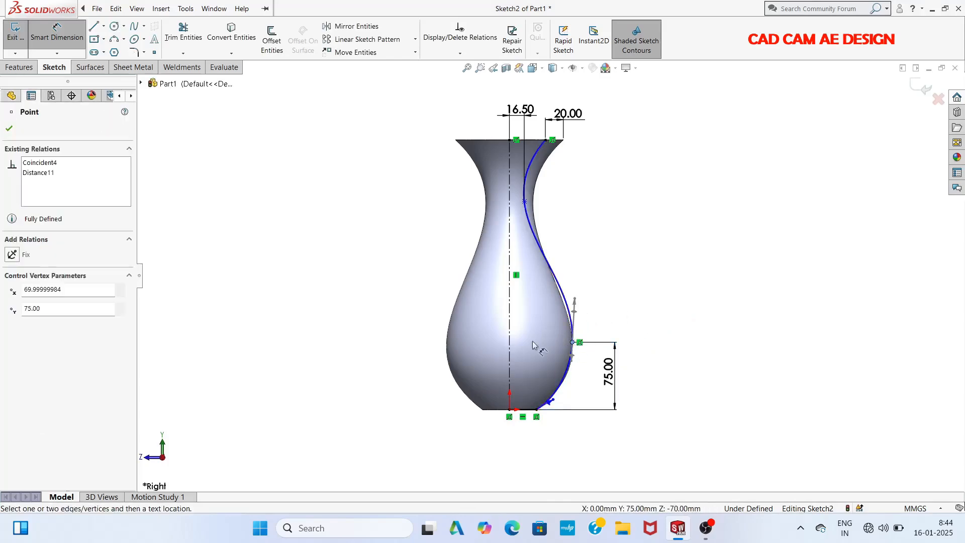
pyautogui.click(510, 341)
pyautogui.click(538, 348)
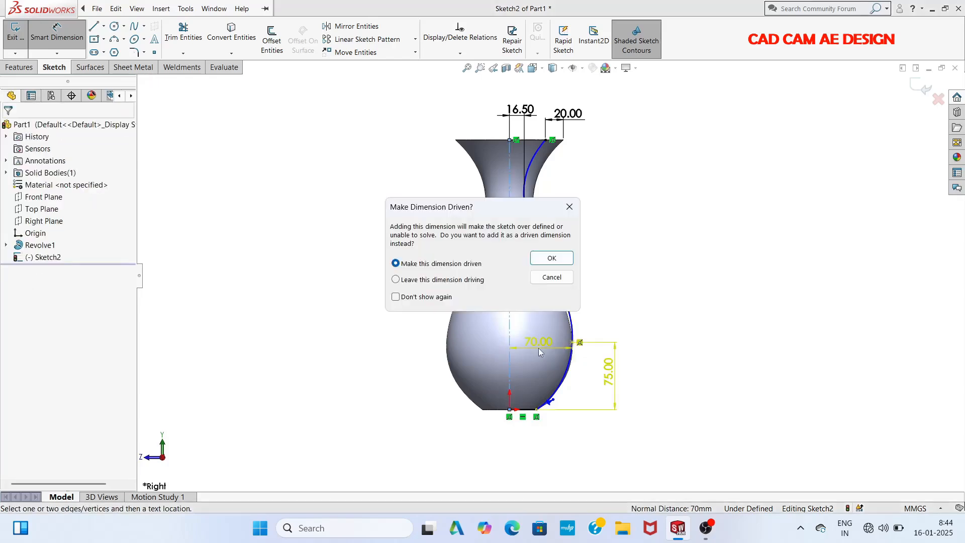
pyautogui.click(552, 258)
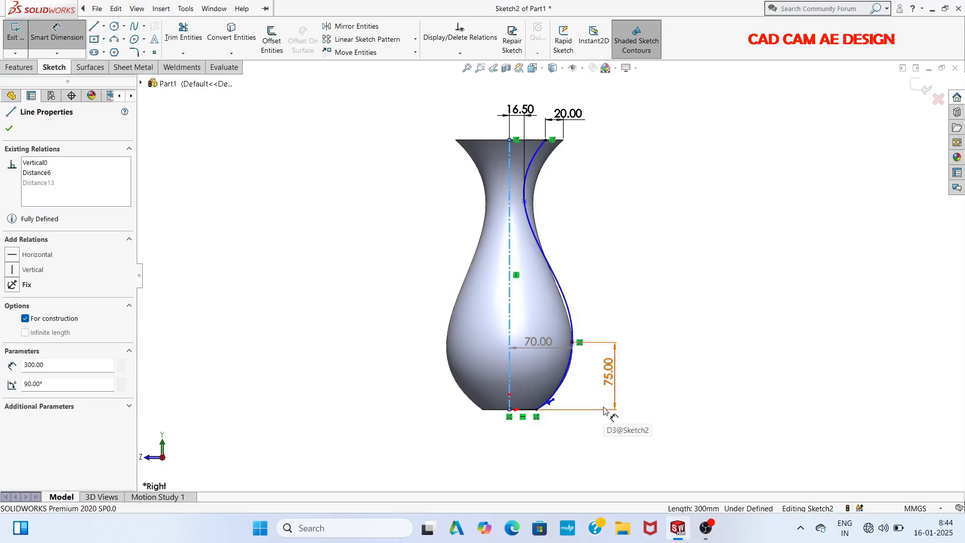
pyautogui.click(556, 275)
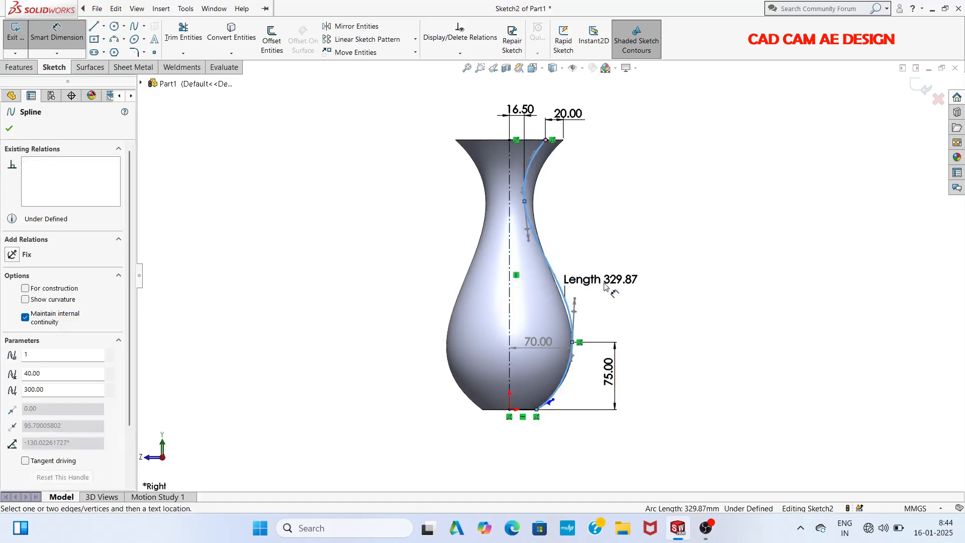
pyautogui.press('Escape')
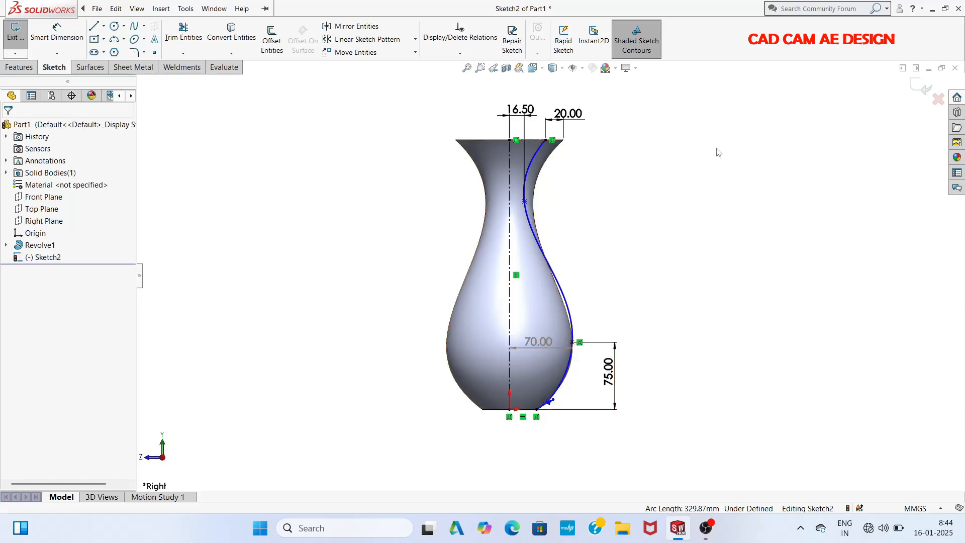
pyautogui.click(923, 89)
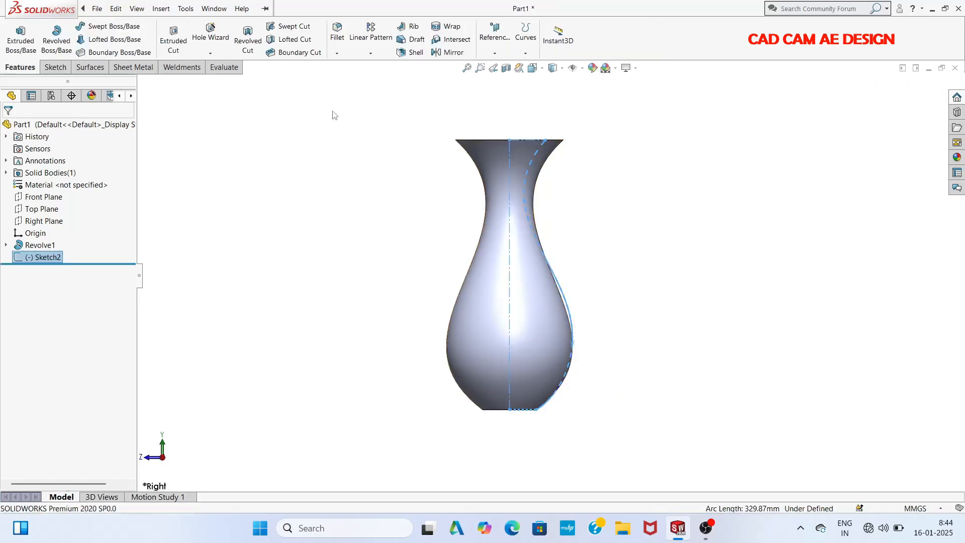
pyautogui.click(56, 44)
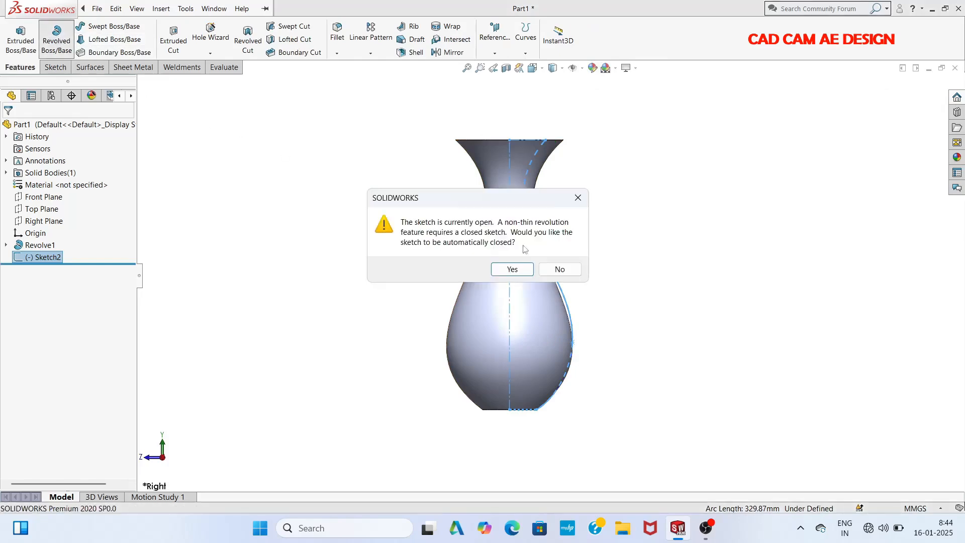
pyautogui.click(578, 198)
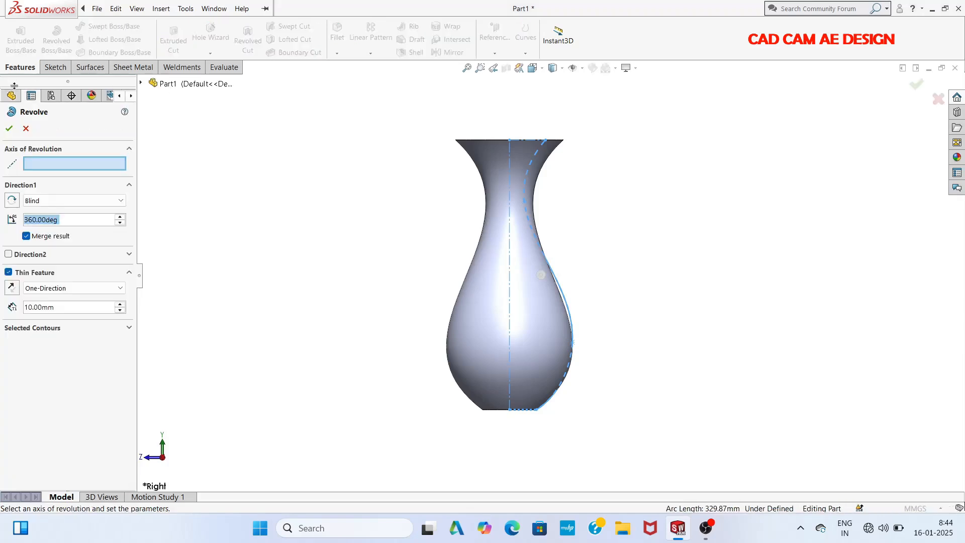
pyautogui.click(26, 129)
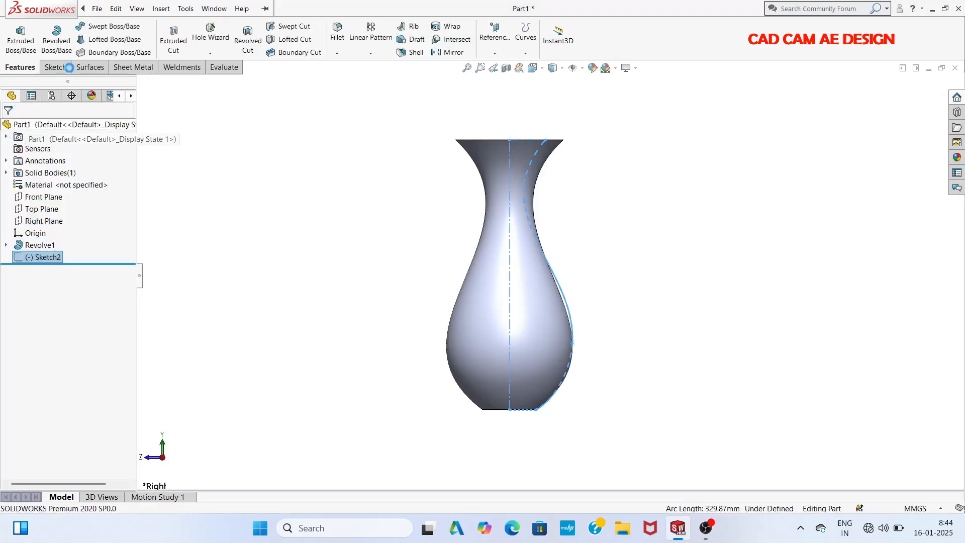
# Sweep a 40 mm diameter circular profile along the second profile sketch, aligned with the end faces and merged with the vase.
pyautogui.click(108, 26)
pyautogui.click(26, 173)
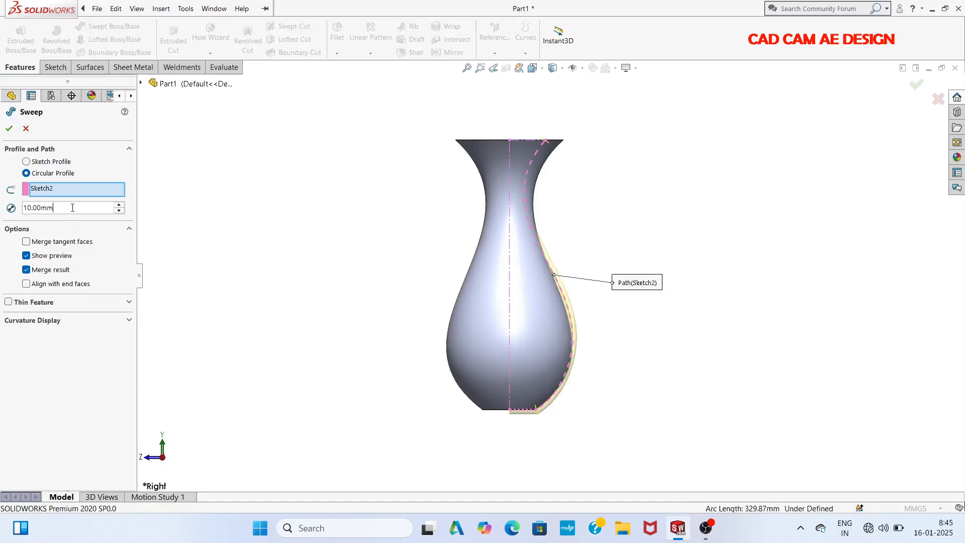
pyautogui.press('BackSpace')
pyautogui.press('BackSpace')
pyautogui.press('BackSpace')
pyautogui.press('BackSpace')
pyautogui.press('BackSpace')
pyautogui.press('BackSpace')
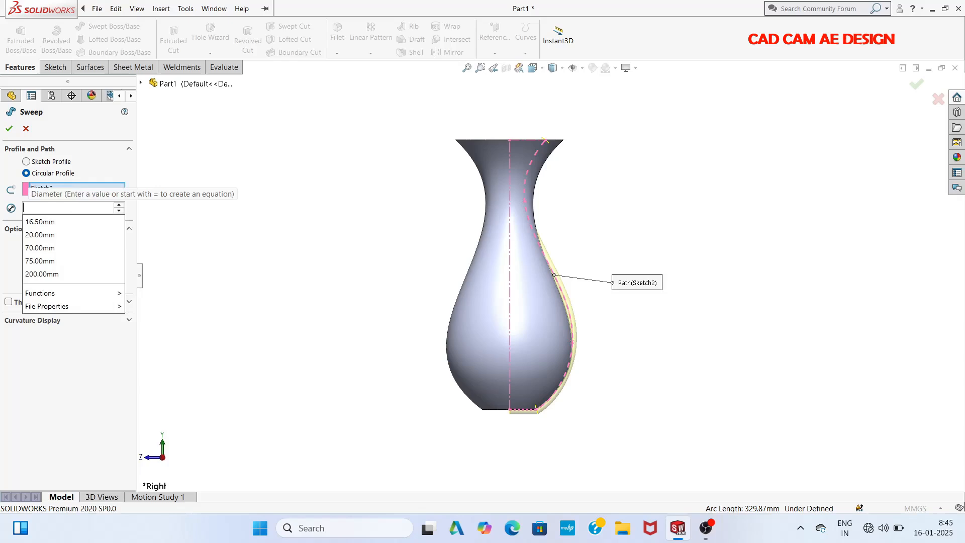
pyautogui.write('40')
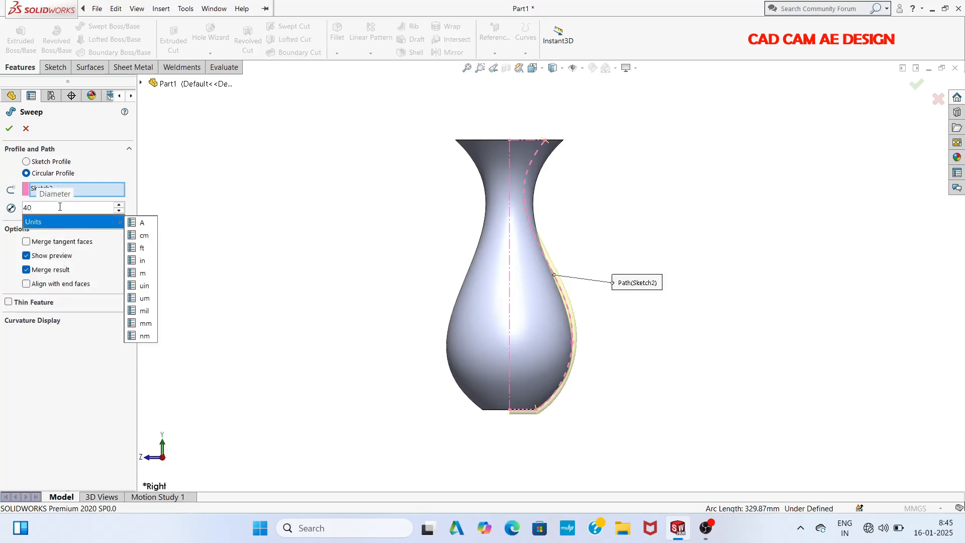
pyautogui.press('Return')
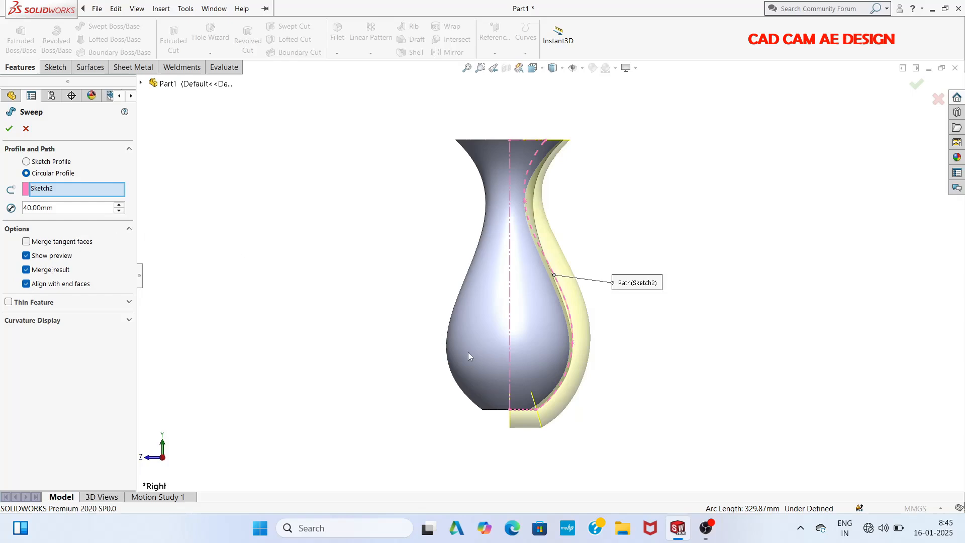
pyautogui.moveTo(407, 347); pyautogui.dragTo(438, 319, button='middle')
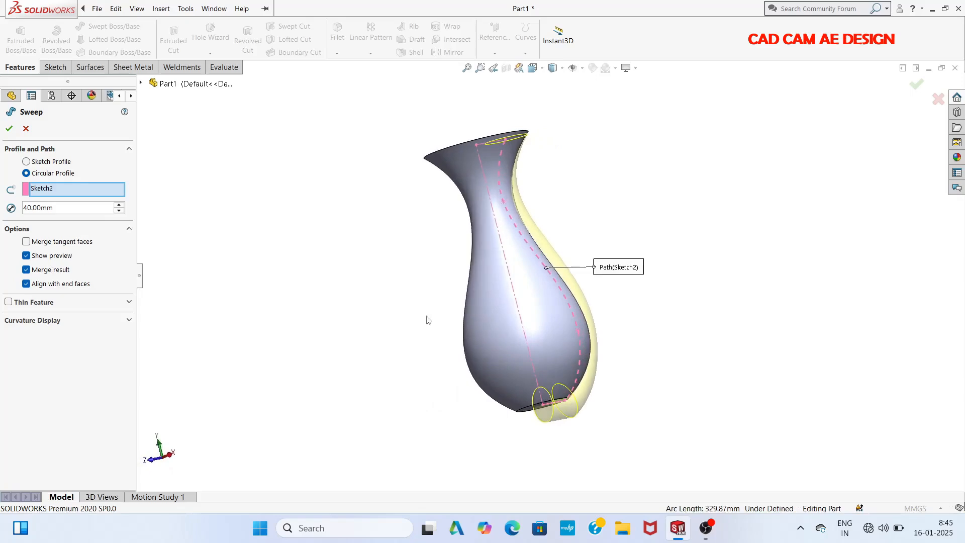
pyautogui.click(9, 130)
# Inspect the swept body along the vase's side and base, and reopen the sweep feature for editing.
pyautogui.moveTo(666, 352); pyautogui.dragTo(609, 364, button='middle')
pyautogui.moveTo(623, 367); pyautogui.dragTo(710, 325, button='middle')
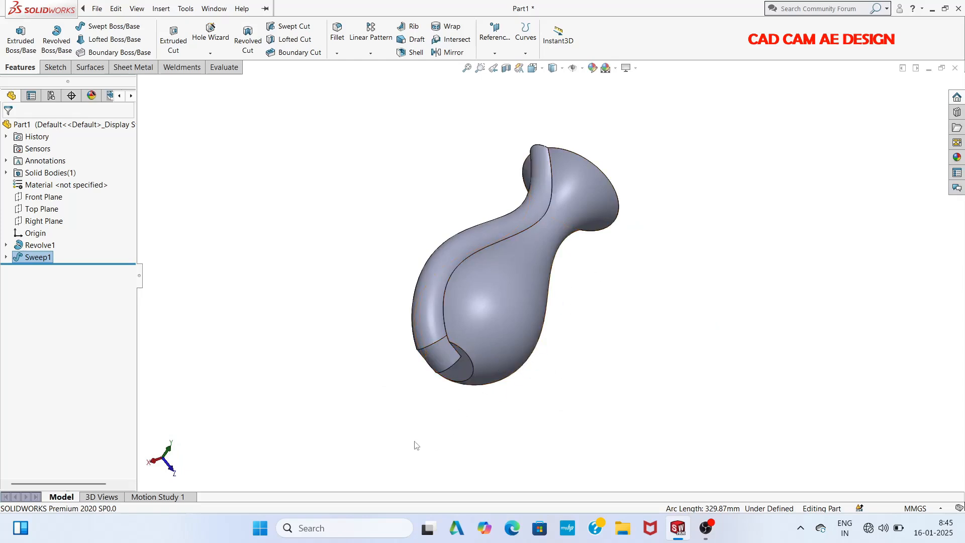
pyautogui.moveTo(415, 446); pyautogui.dragTo(596, 340, button='middle')
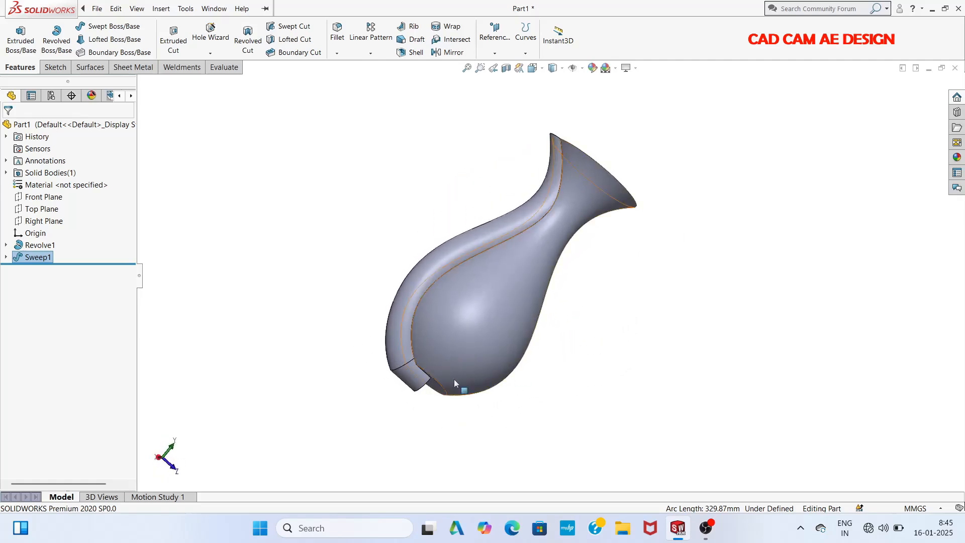
pyautogui.click(33, 259)
pyautogui.click(35, 258)
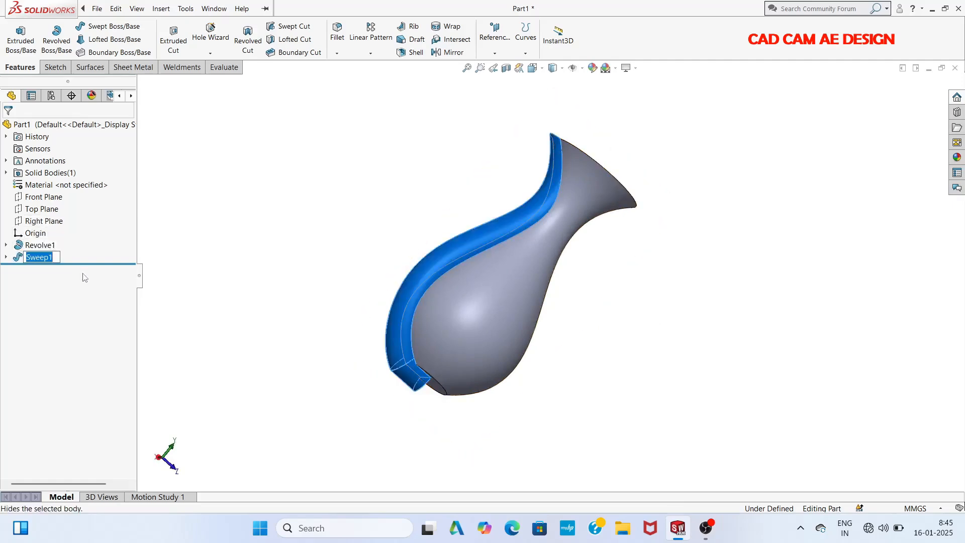
pyautogui.rightClick(44, 258)
pyautogui.click(55, 226)
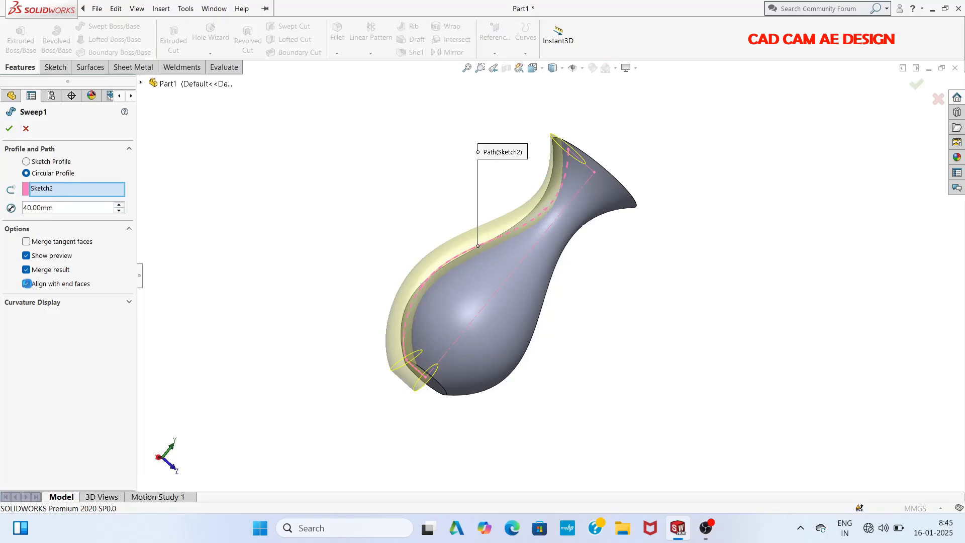
# Turn the sweep's alignment with end faces off and back on to compare the previewed ends.
pyautogui.click(26, 284)
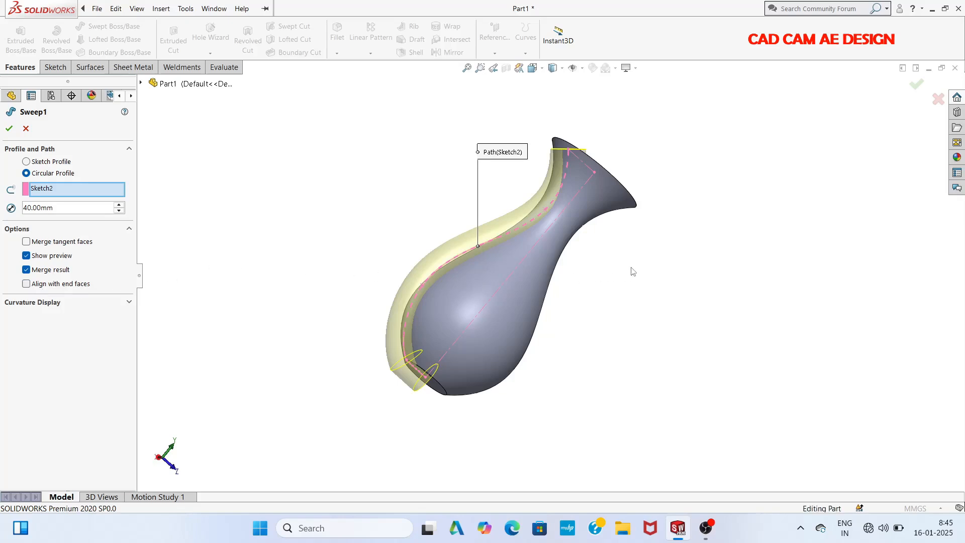
pyautogui.moveTo(633, 271); pyautogui.dragTo(472, 284, button='middle')
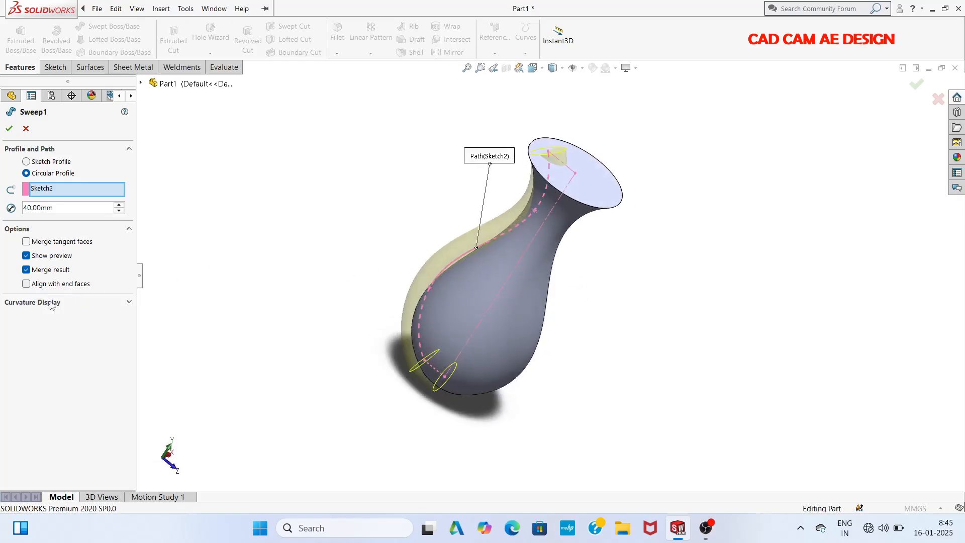
pyautogui.click(26, 283)
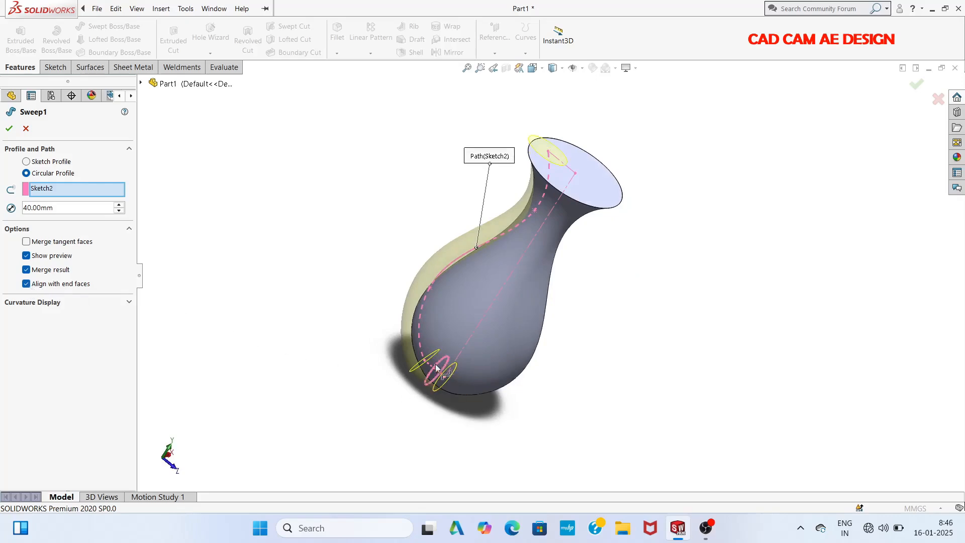
pyautogui.moveTo(371, 389)
pyautogui.mouseDown(button='middle')
pyautogui.moveTo(402, 366)
pyautogui.moveTo(441, 365)
pyautogui.mouseUp(button='middle')
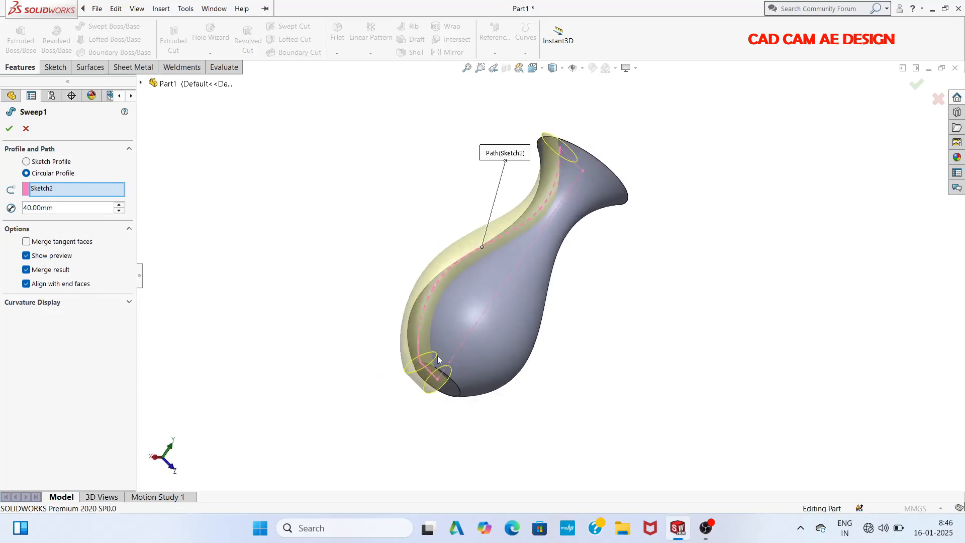
# Try to drop the short base line from the sweep's path by deselecting and reselecting the path sketch, and close the sweep feature.
pyautogui.click(433, 373)
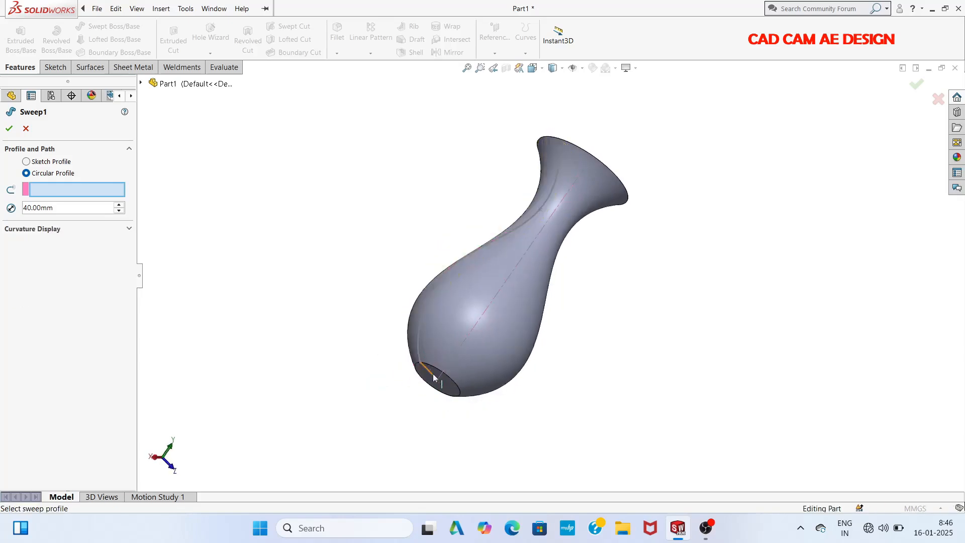
pyautogui.click(432, 374)
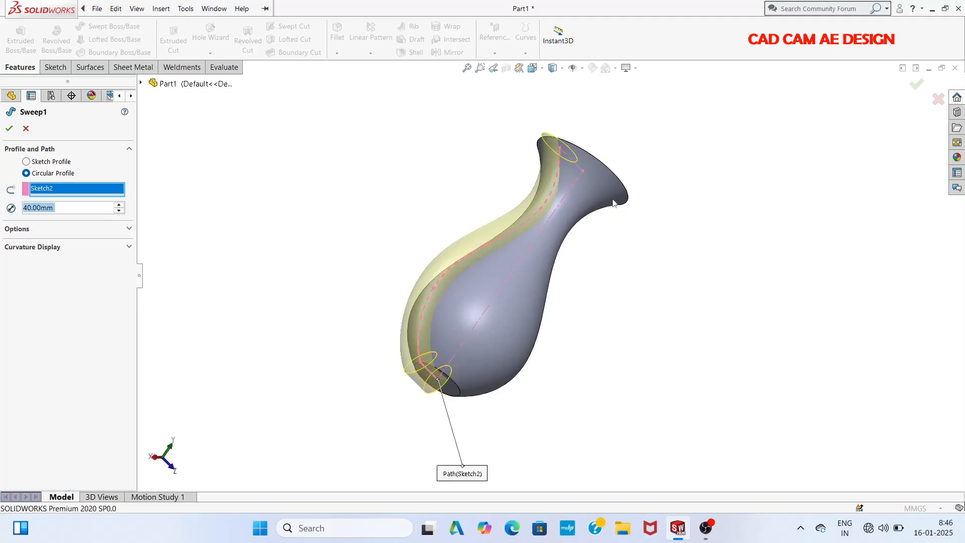
pyautogui.click(422, 370)
pyautogui.click(426, 371)
pyautogui.click(426, 371)
pyautogui.click(425, 371)
pyautogui.click(425, 369)
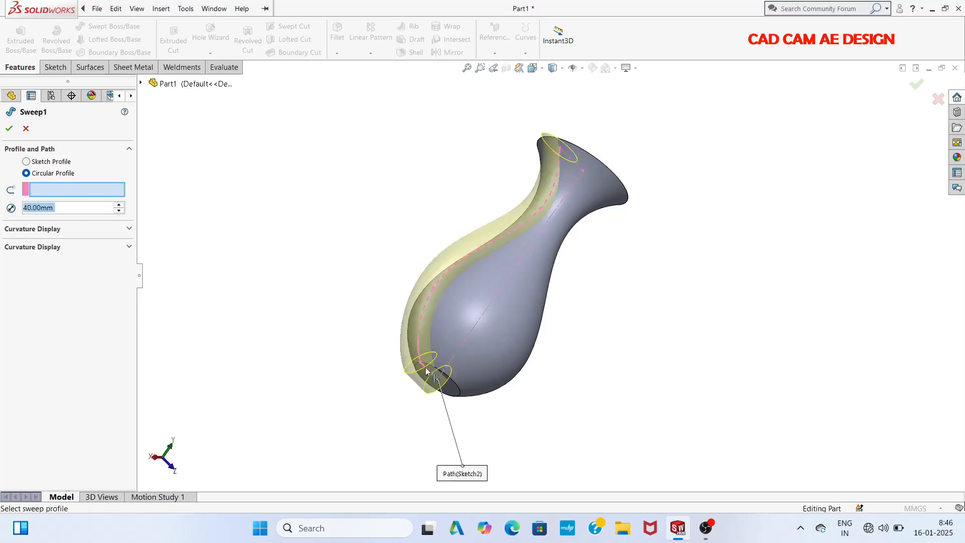
pyautogui.click(420, 350)
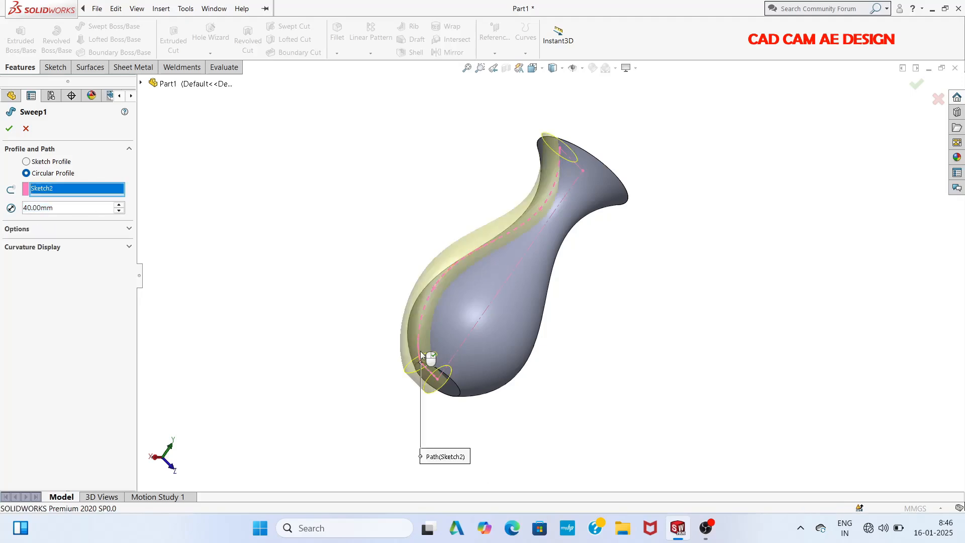
pyautogui.click(433, 378)
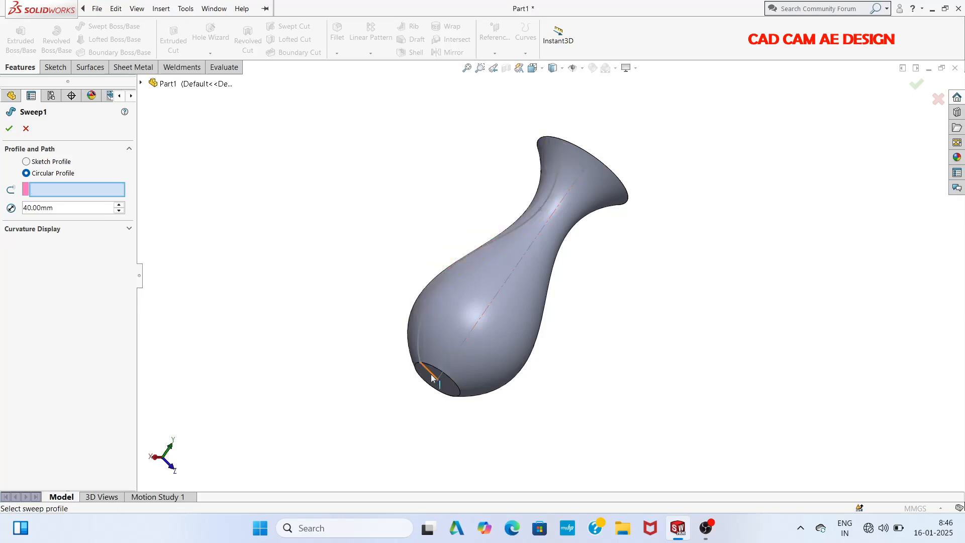
pyautogui.click(429, 371)
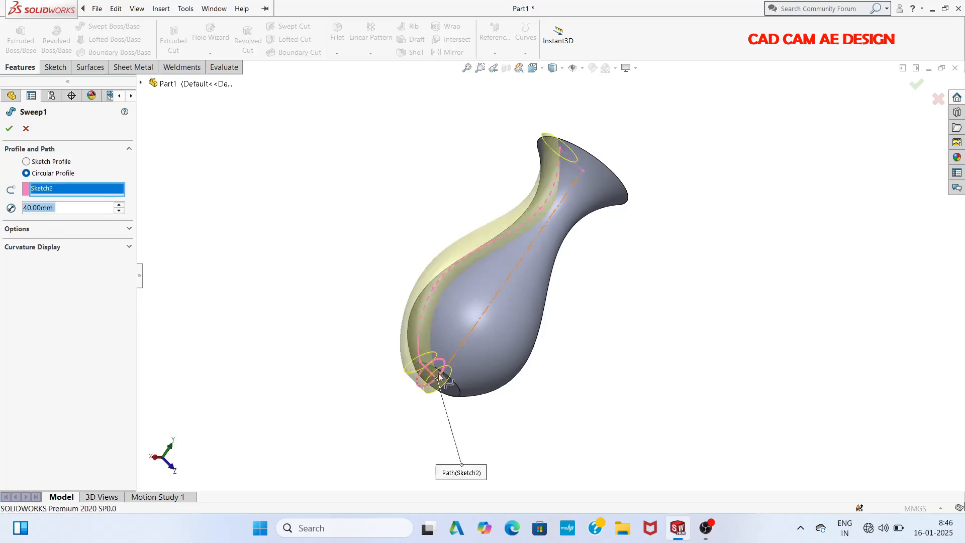
pyautogui.moveTo(521, 390); pyautogui.dragTo(442, 384, button='middle')
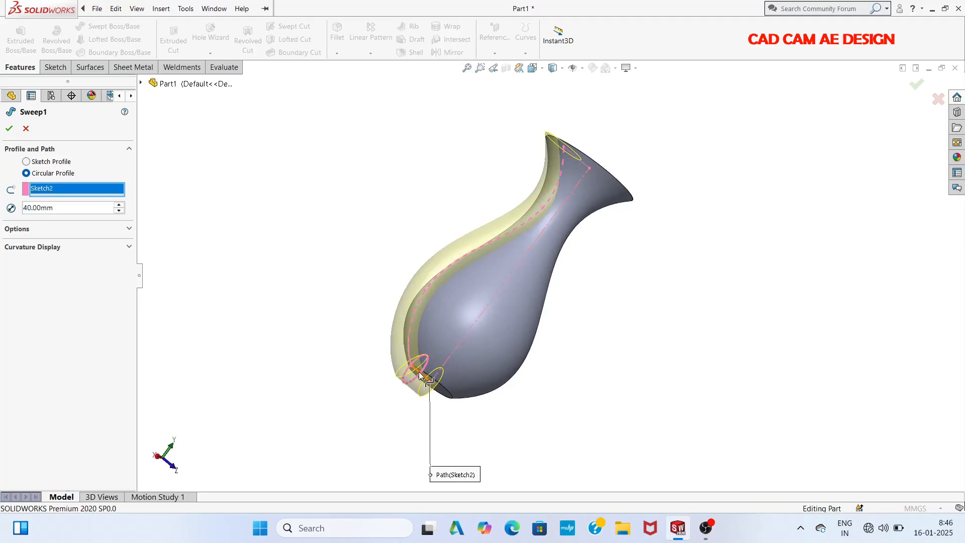
pyautogui.rightClick(423, 378)
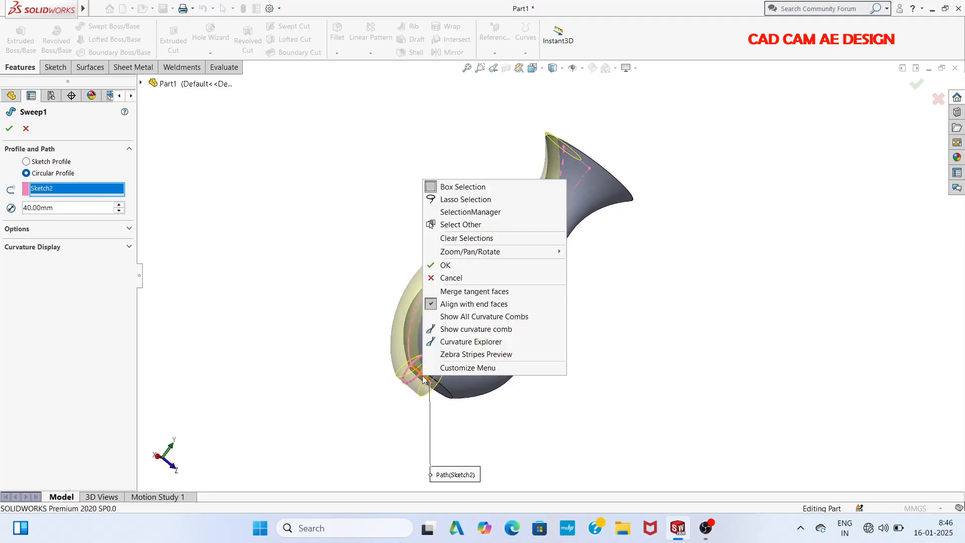
pyautogui.click(379, 373)
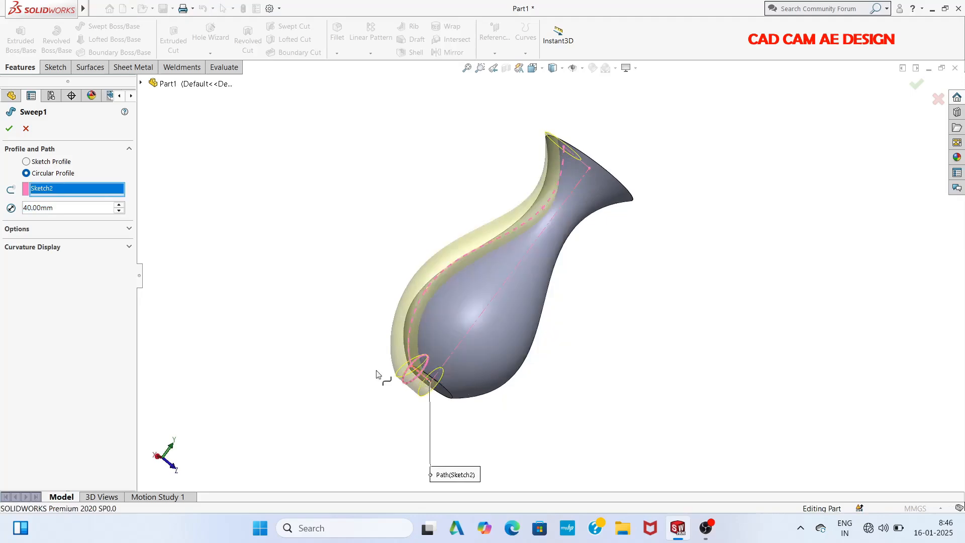
pyautogui.click(10, 129)
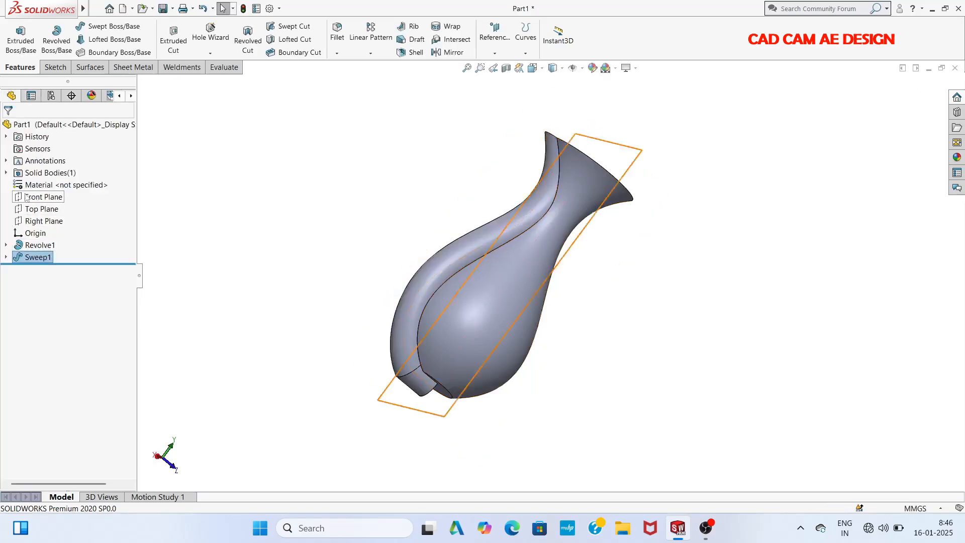
# Edit the sweep's path sketch, delete the short horizontal line at the vase's base, and exit the sketch to rebuild the sweep.
pyautogui.click(6, 137)
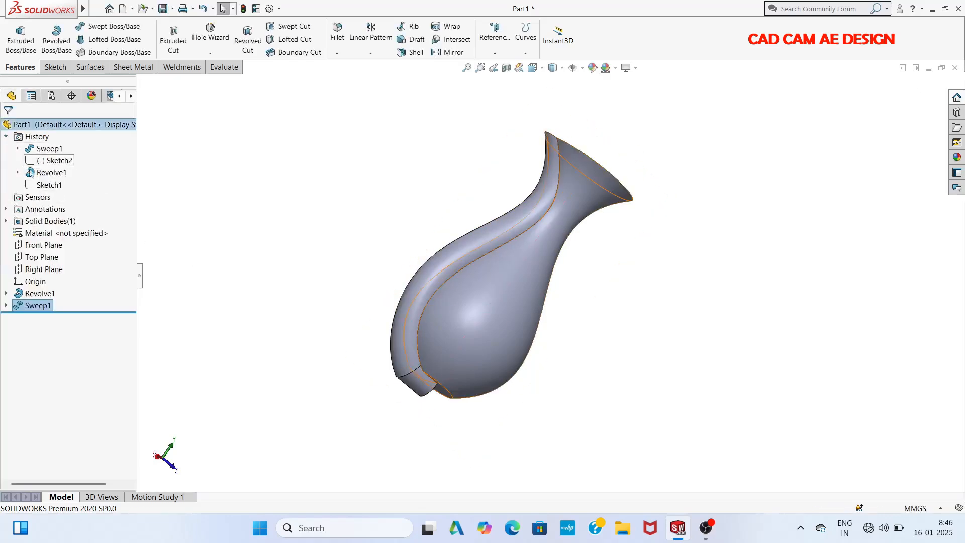
pyautogui.click(52, 159)
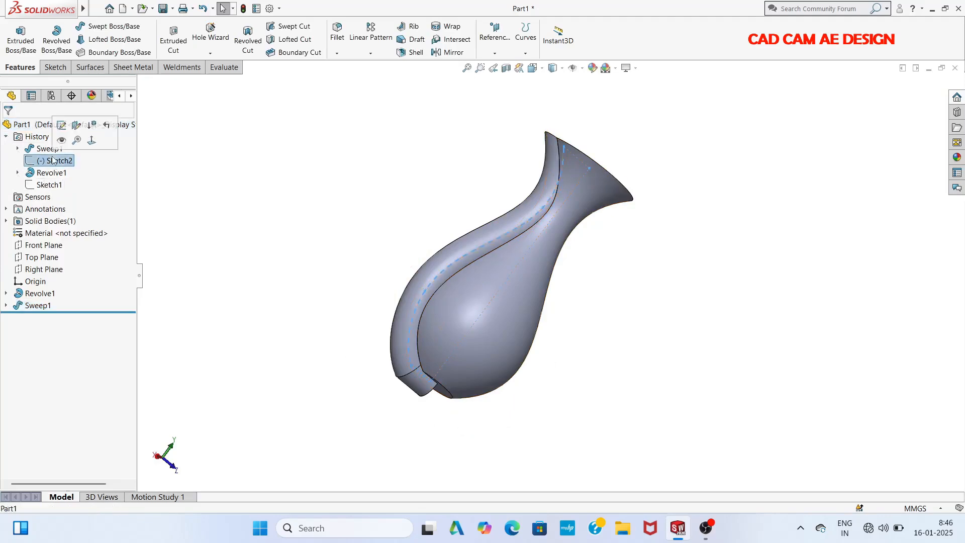
pyautogui.click(61, 124)
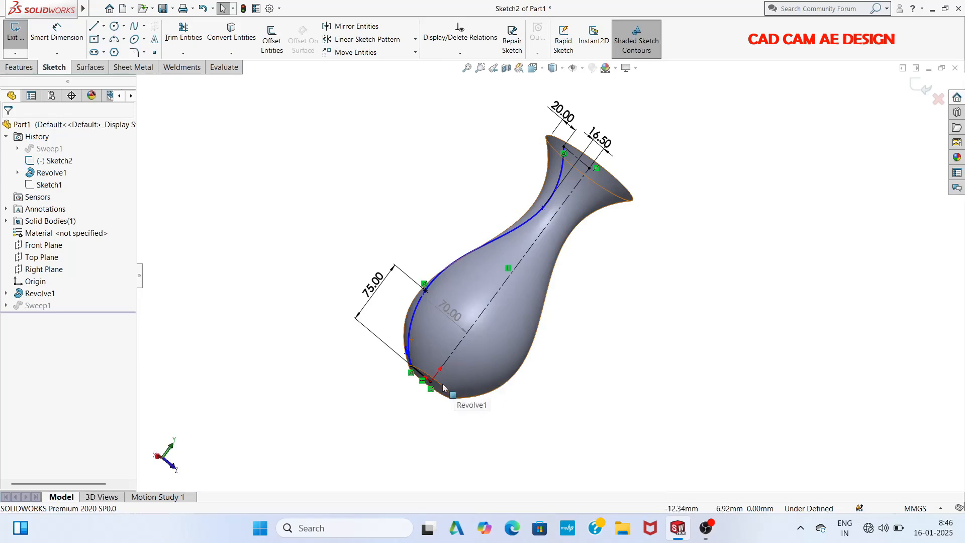
pyautogui.scroll(3, 422, 352)
pyautogui.rightClick(423, 350)
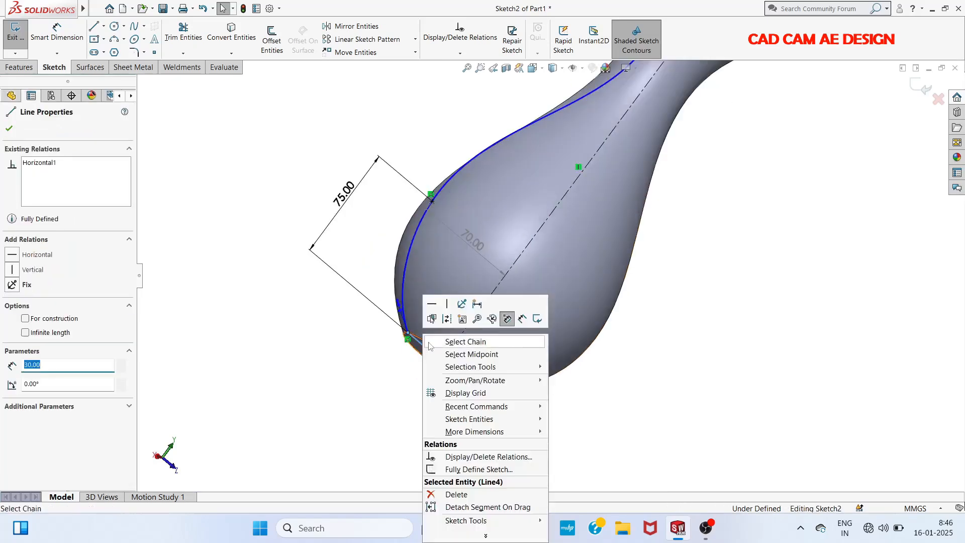
pyautogui.click(455, 494)
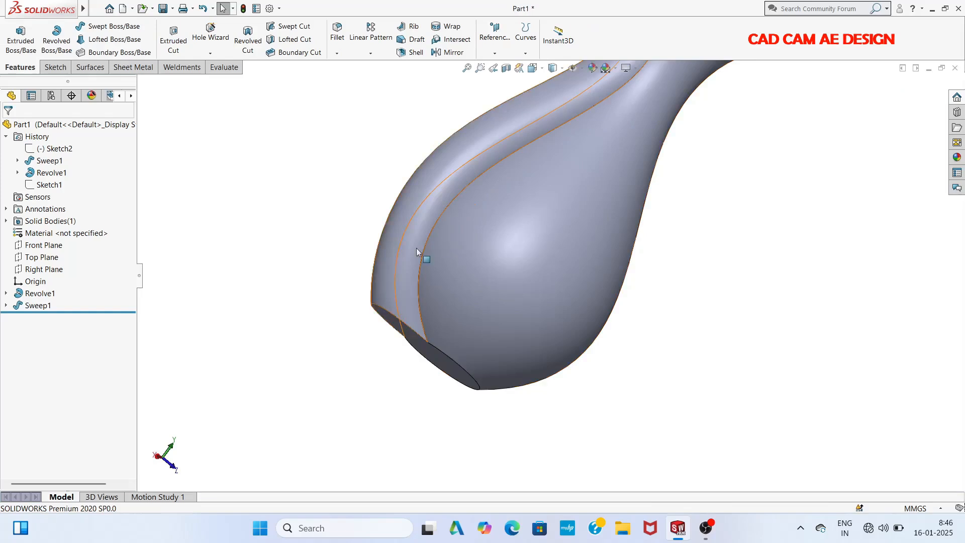
# Create a circular pattern of the sweep around the vase's top rim with 12 equally spaced instances over 360 degrees.
pyautogui.moveTo(622, 278)
pyautogui.mouseDown(button='middle')
pyautogui.moveTo(597, 293)
pyautogui.moveTo(682, 163)
pyautogui.mouseUp(button='middle')
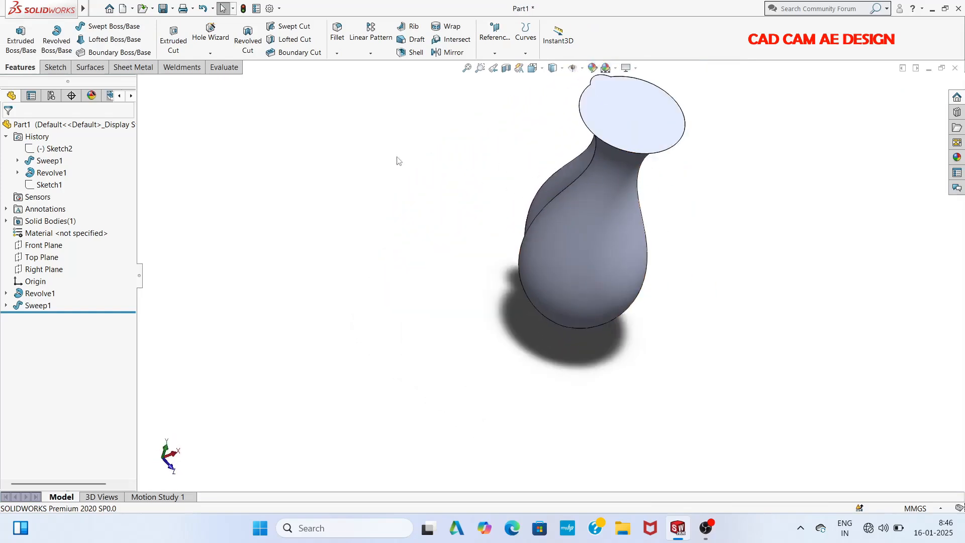
pyautogui.moveTo(351, 277); pyautogui.dragTo(467, 125, button='middle')
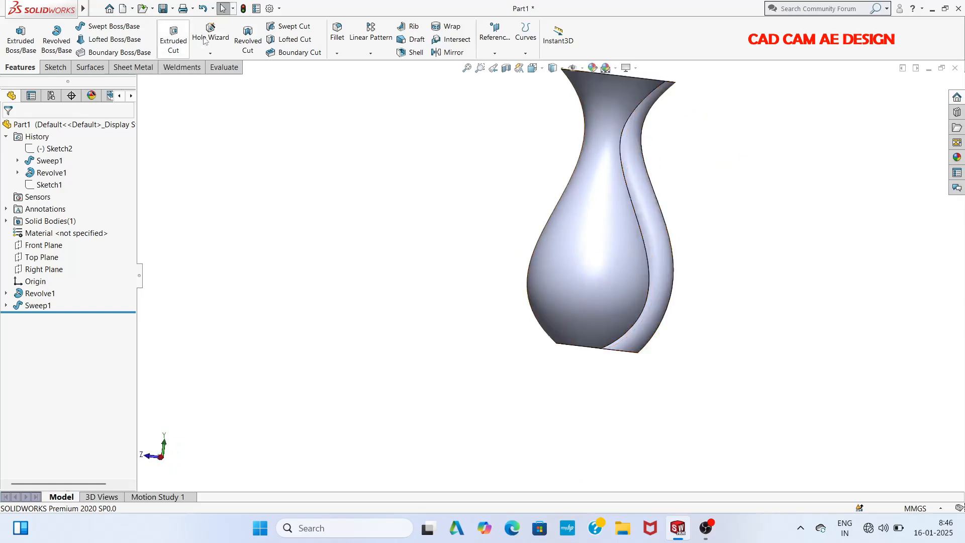
pyautogui.click(371, 53)
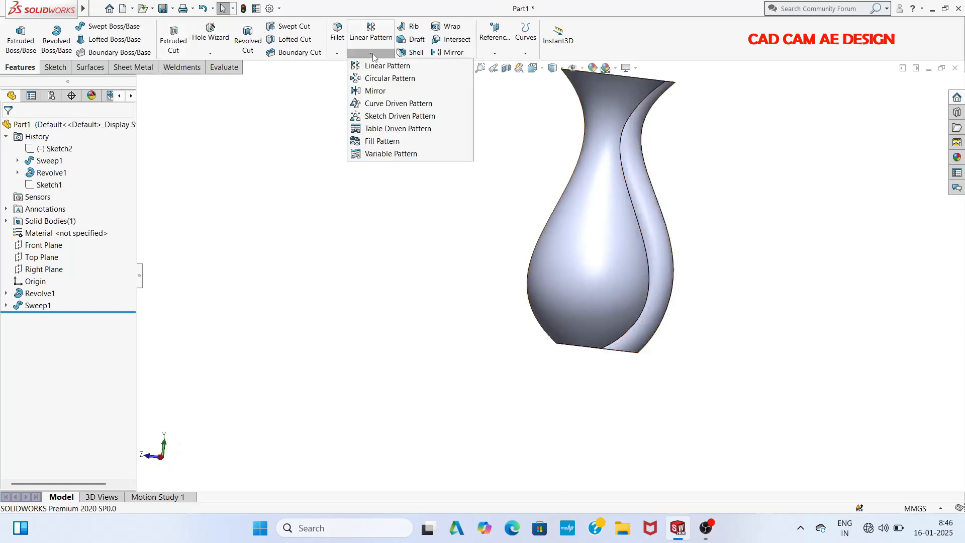
pyautogui.click(389, 79)
pyautogui.click(646, 186)
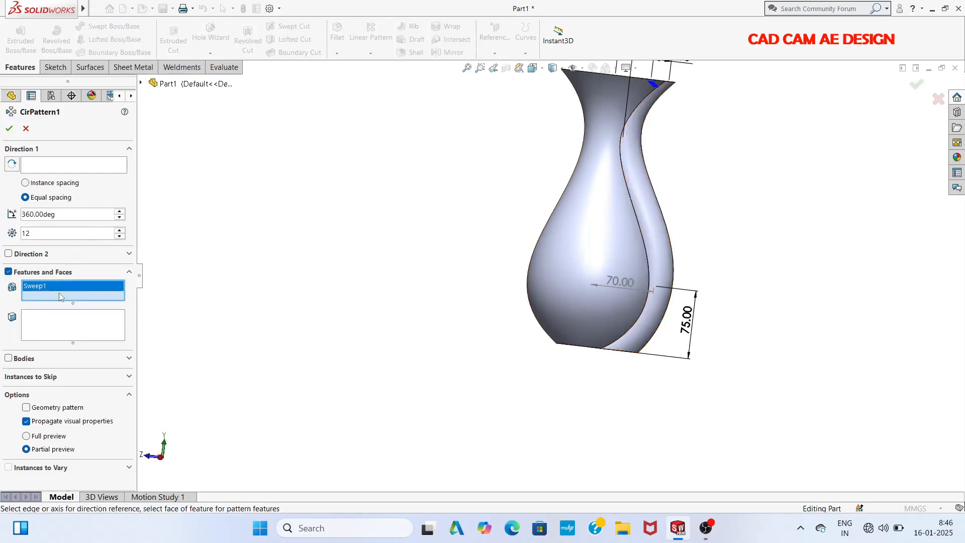
pyautogui.click(76, 170)
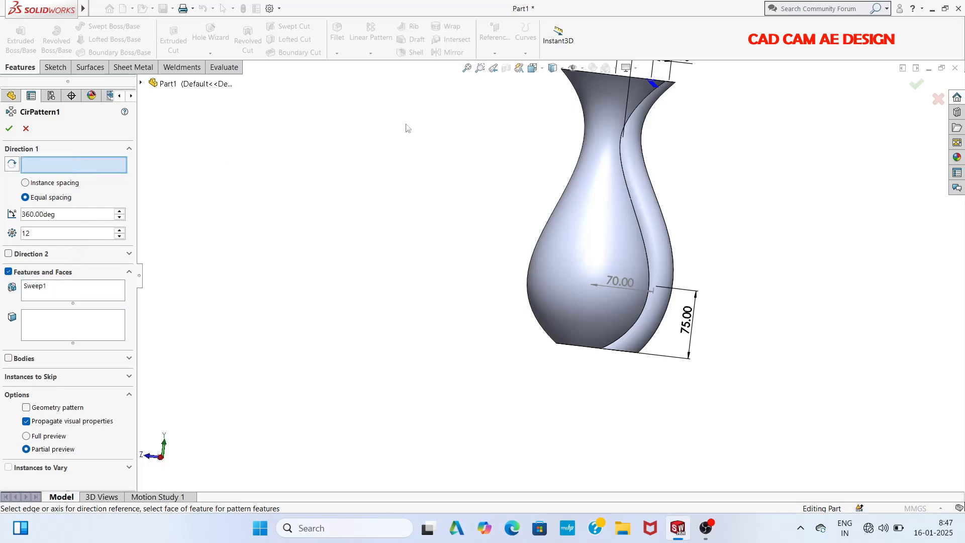
pyautogui.scroll(2, 721, 139)
pyautogui.moveTo(661, 138); pyautogui.dragTo(654, 217, button='middle')
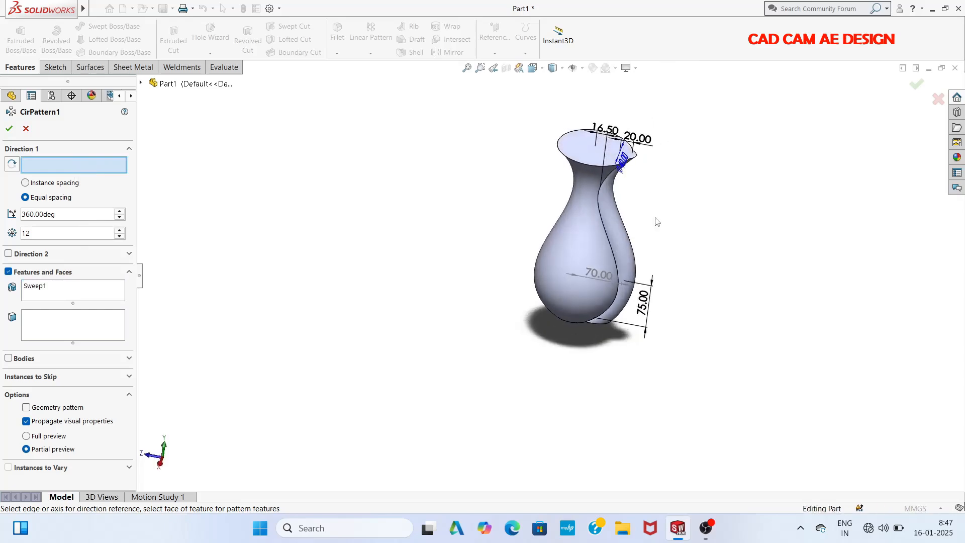
pyautogui.click(599, 167)
pyautogui.click(9, 128)
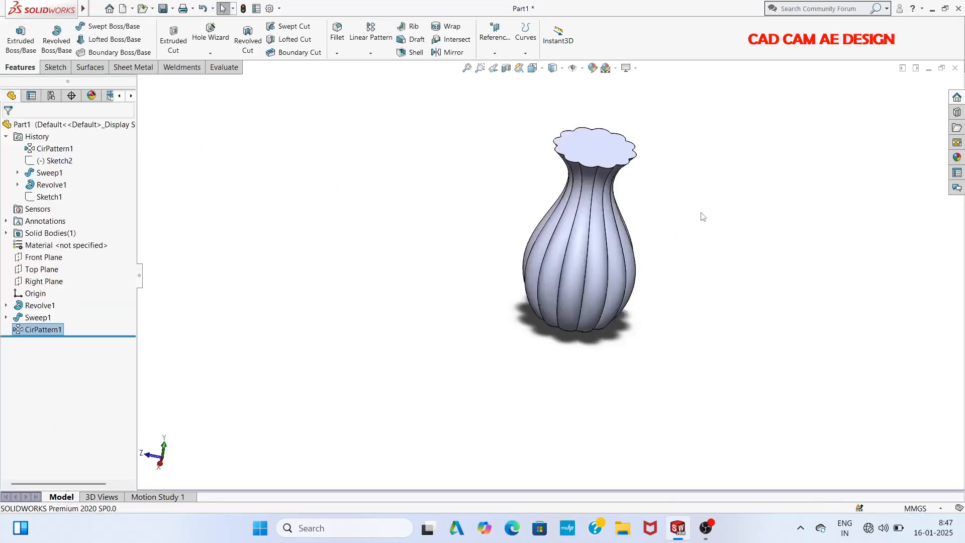
# Fillet all twelve lengthwise seam edges between the patterned ribs with a symmetric 2 mm radius.
pyautogui.moveTo(527, 350); pyautogui.dragTo(635, 275, button='middle')
pyautogui.scroll(-3, 611, 232)
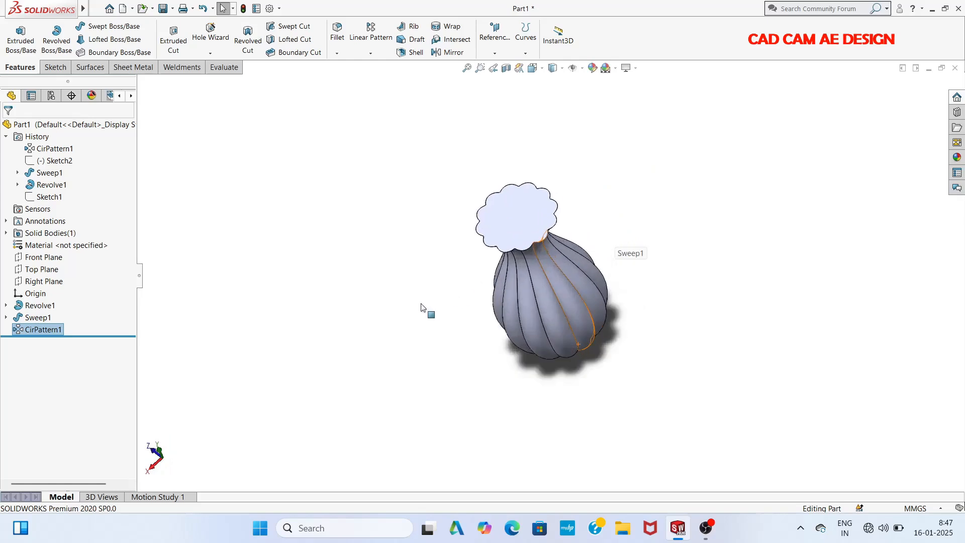
pyautogui.moveTo(421, 305); pyautogui.dragTo(452, 279, button='middle')
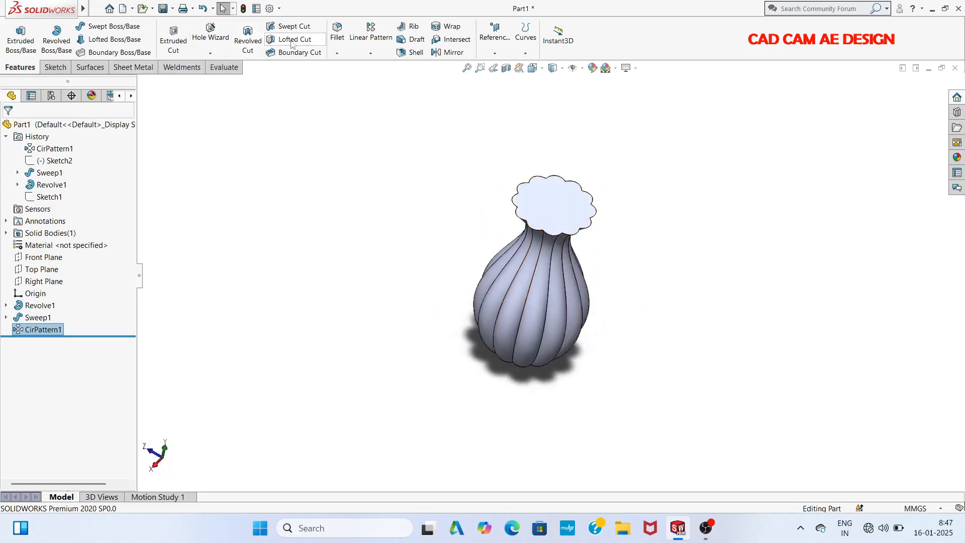
pyautogui.click(336, 32)
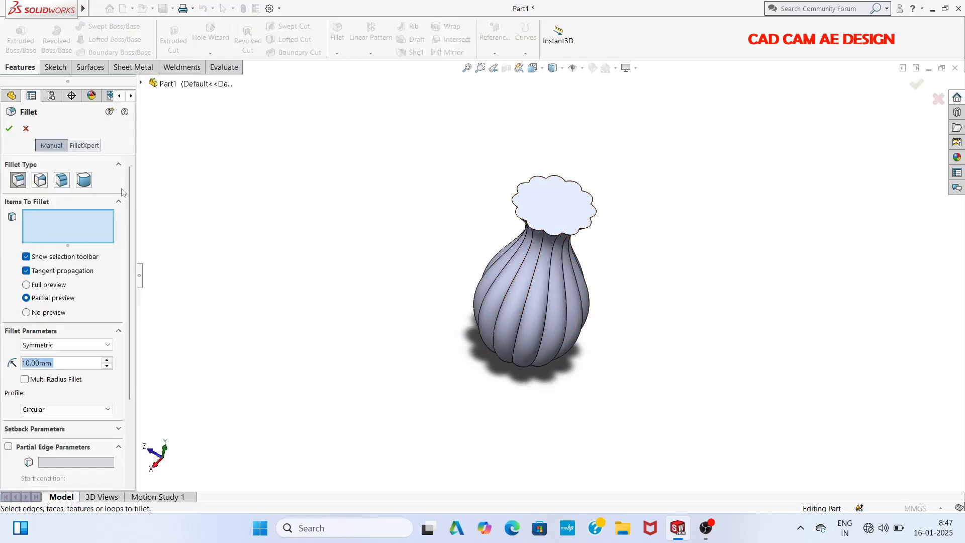
pyautogui.press('BackSpace')
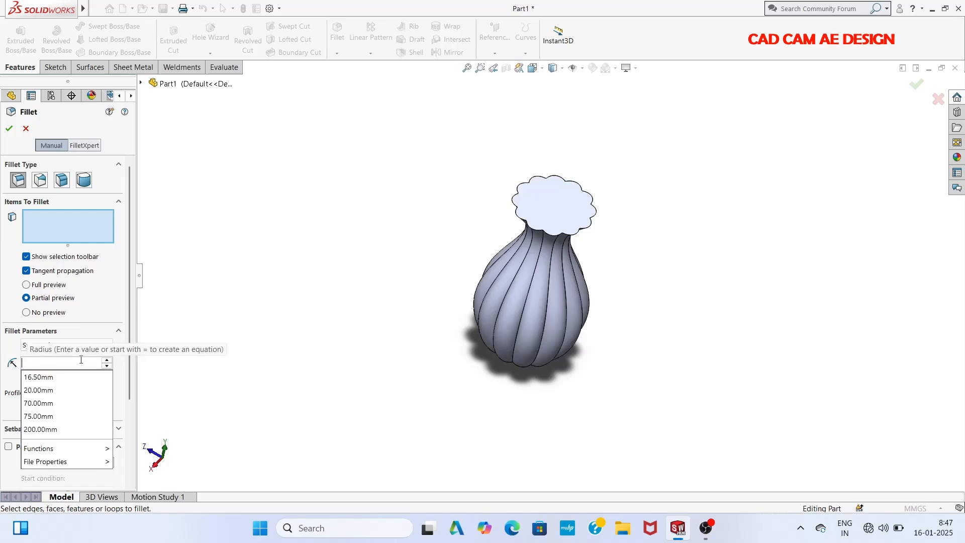
pyautogui.write('2')
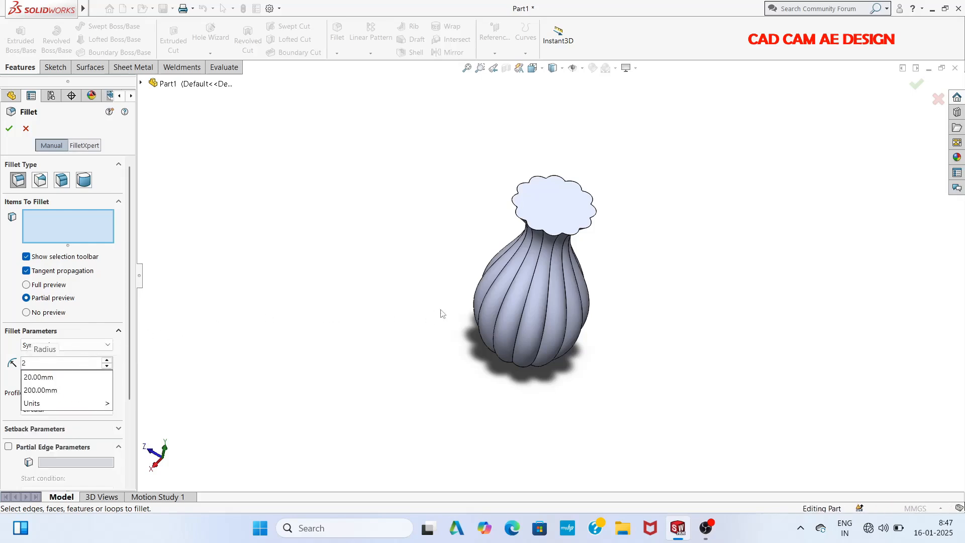
pyautogui.click(526, 306)
pyautogui.click(526, 305)
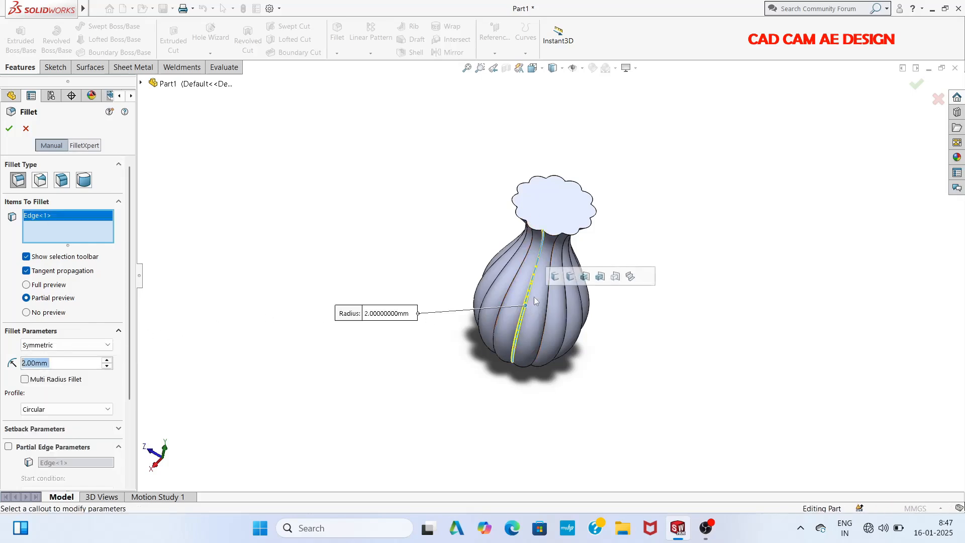
pyautogui.click(556, 276)
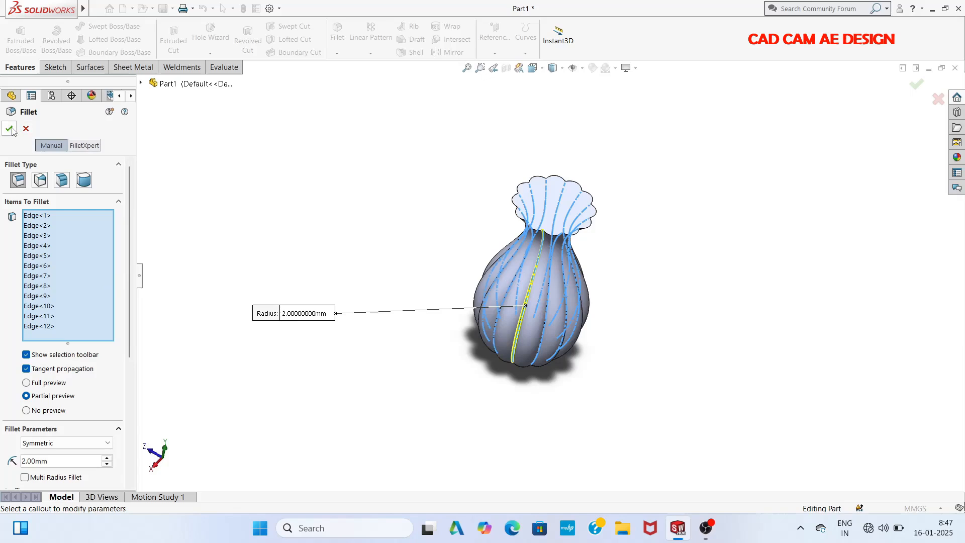
pyautogui.click(9, 128)
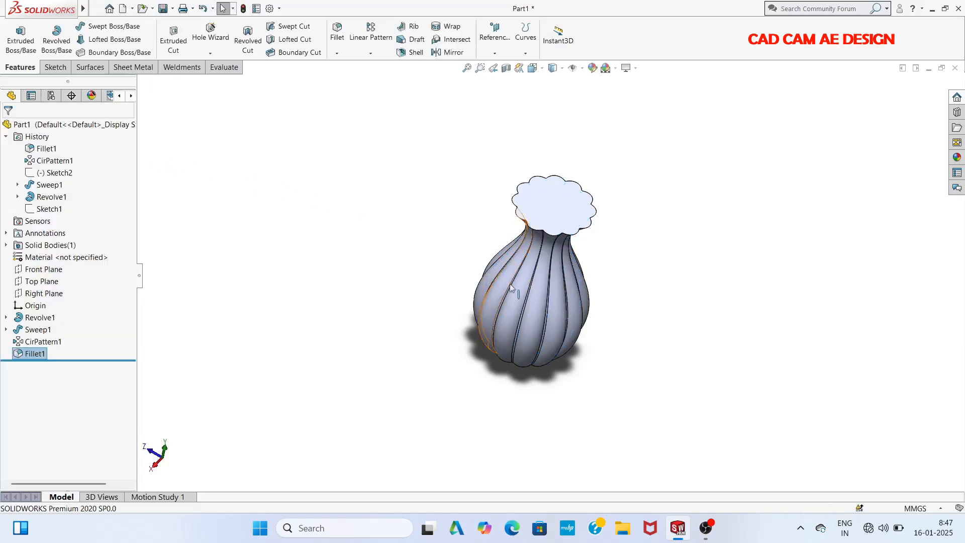
# Fillet the scalloped outer edge of the vase's base with a symmetric 5 mm radius.
pyautogui.moveTo(481, 375); pyautogui.dragTo(555, 325, button='middle')
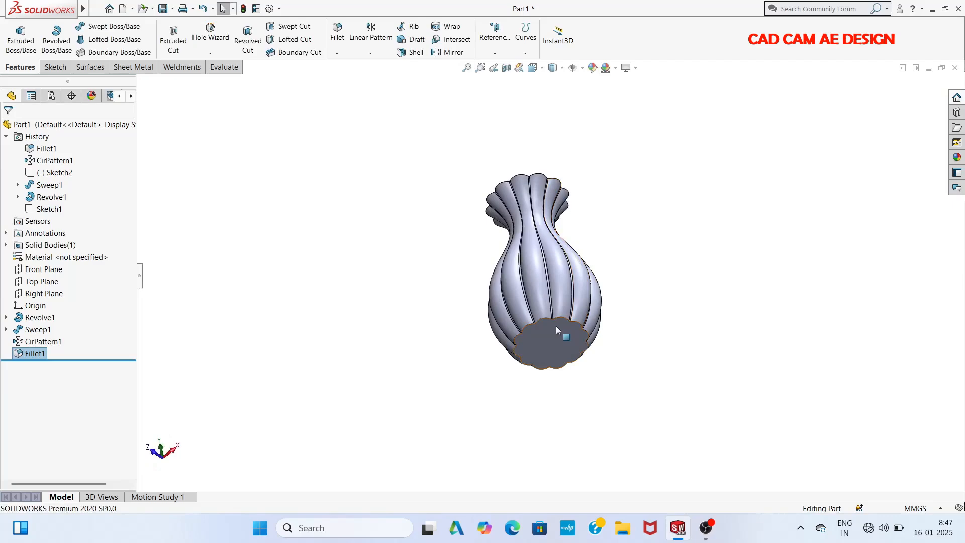
pyautogui.click(337, 31)
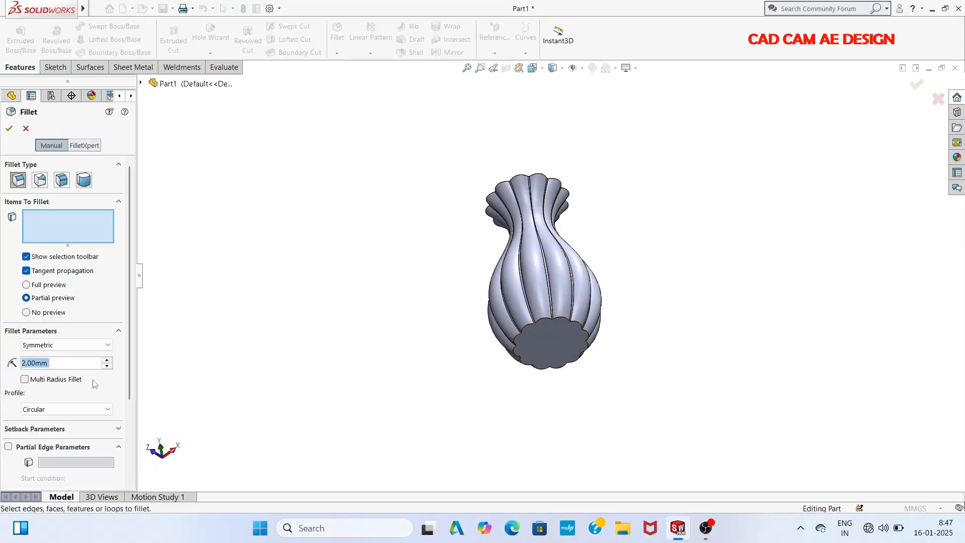
pyautogui.write('5')
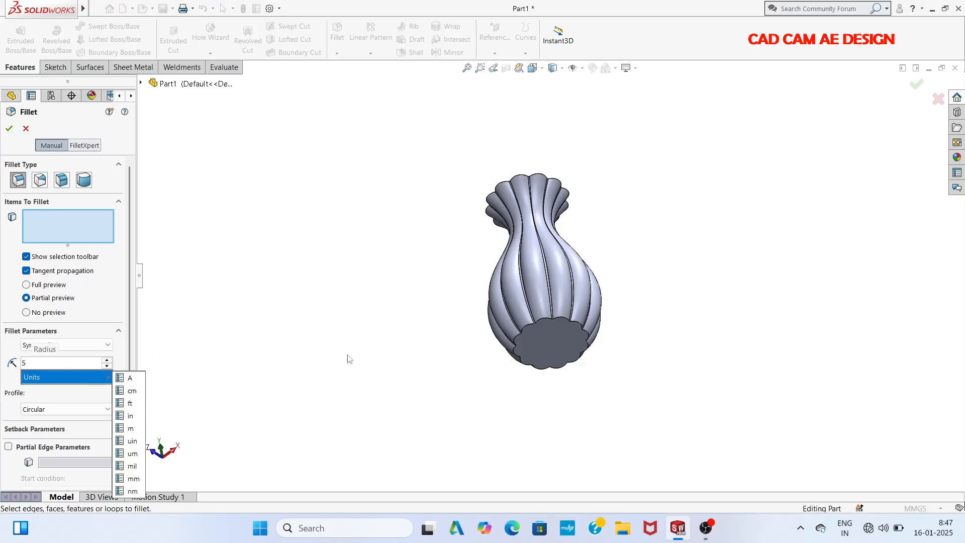
pyautogui.click(547, 323)
pyautogui.click(548, 322)
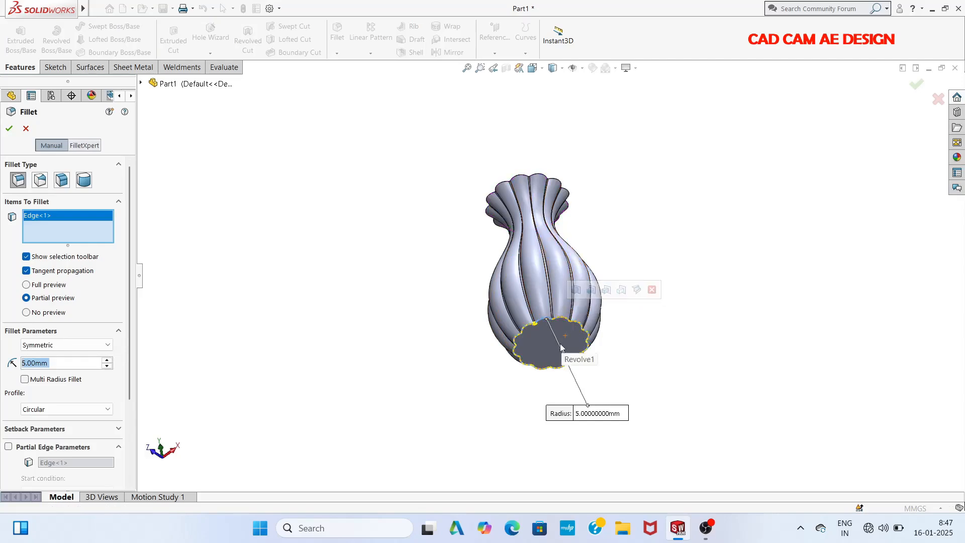
pyautogui.click(9, 128)
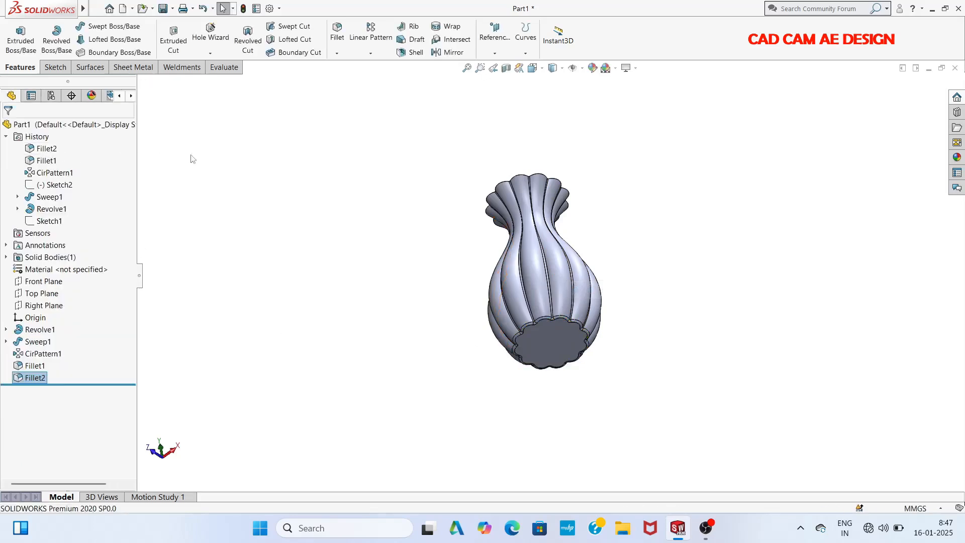
# Twist the whole vase body by 90 degrees with a Flex feature, keeping hard edges on.
pyautogui.moveTo(410, 182); pyautogui.dragTo(573, 299, button='middle')
pyautogui.moveTo(83, 9)
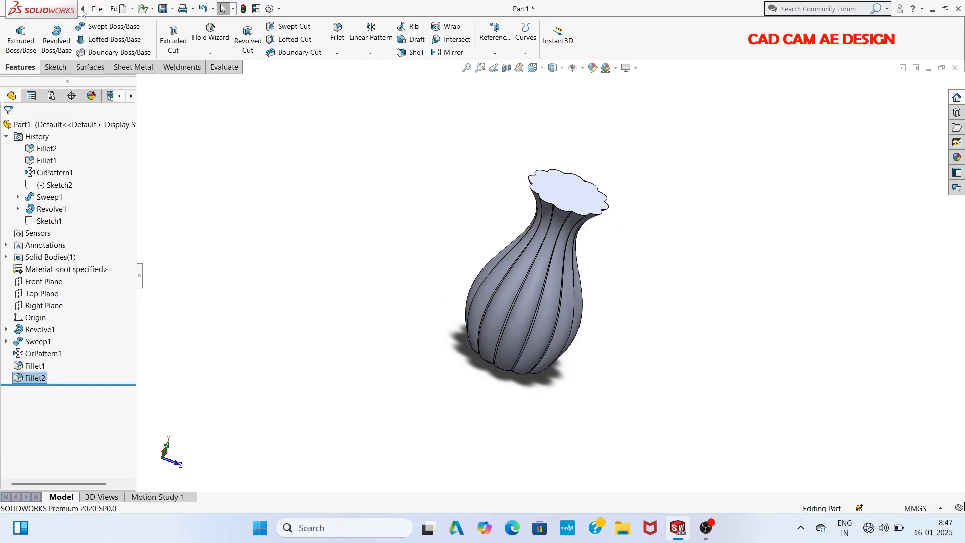
pyautogui.click(181, 9)
pyautogui.moveTo(161, 8)
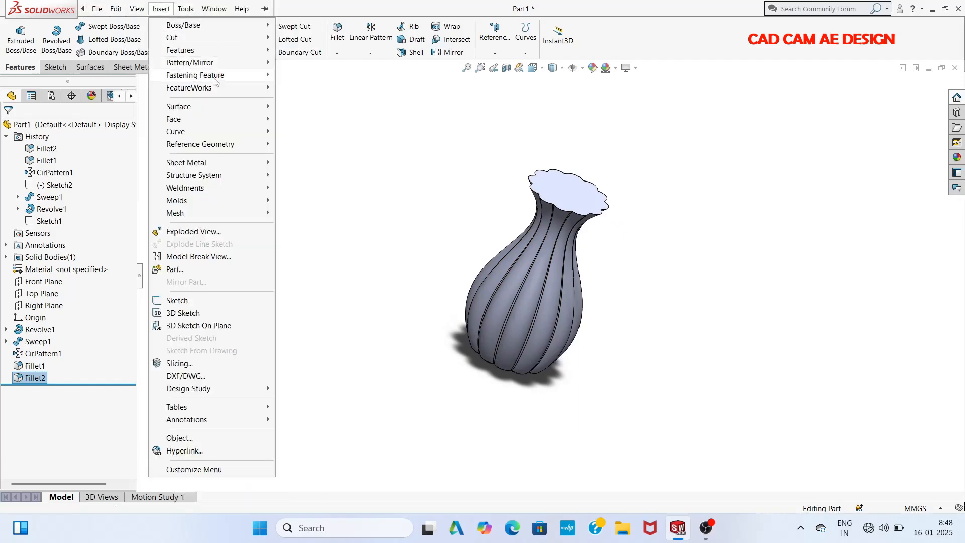
pyautogui.moveTo(244, 90)
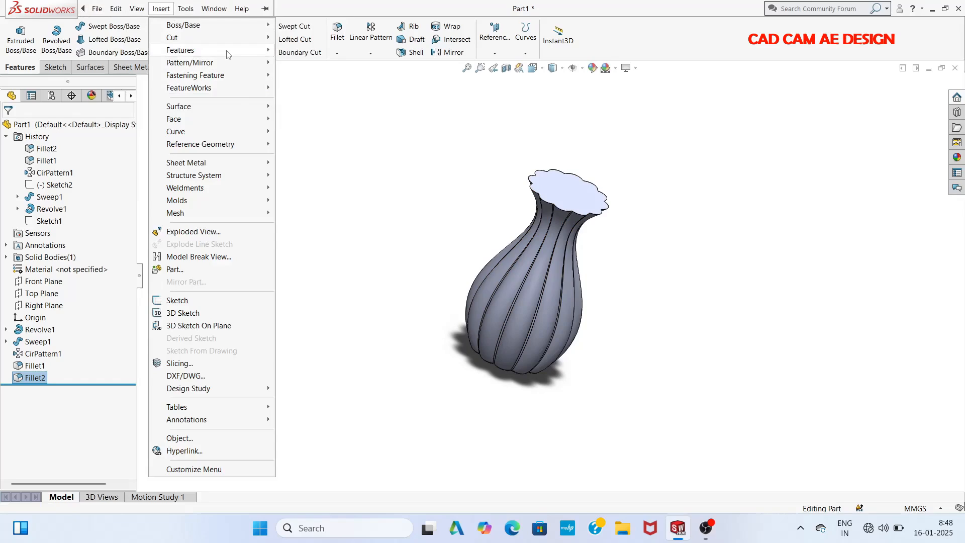
pyautogui.moveTo(236, 50)
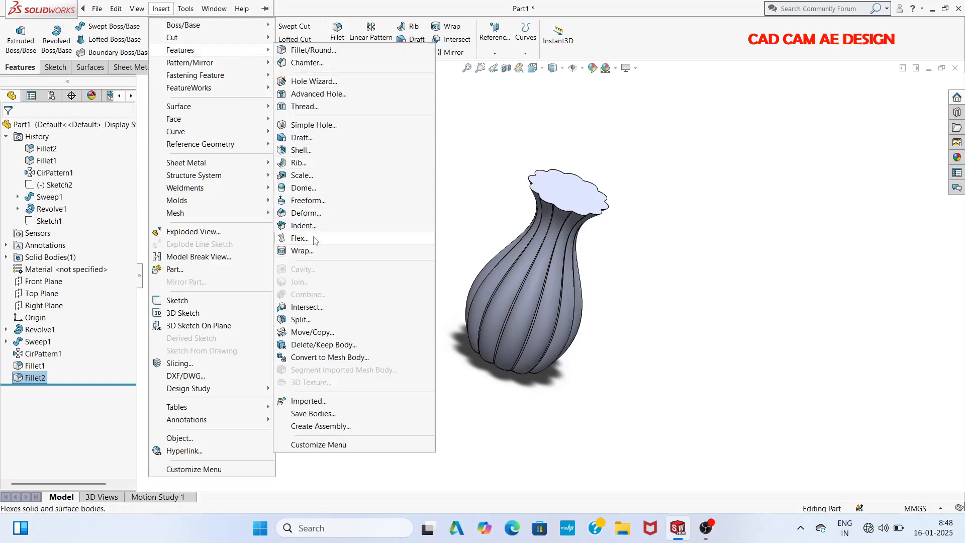
pyautogui.click(300, 238)
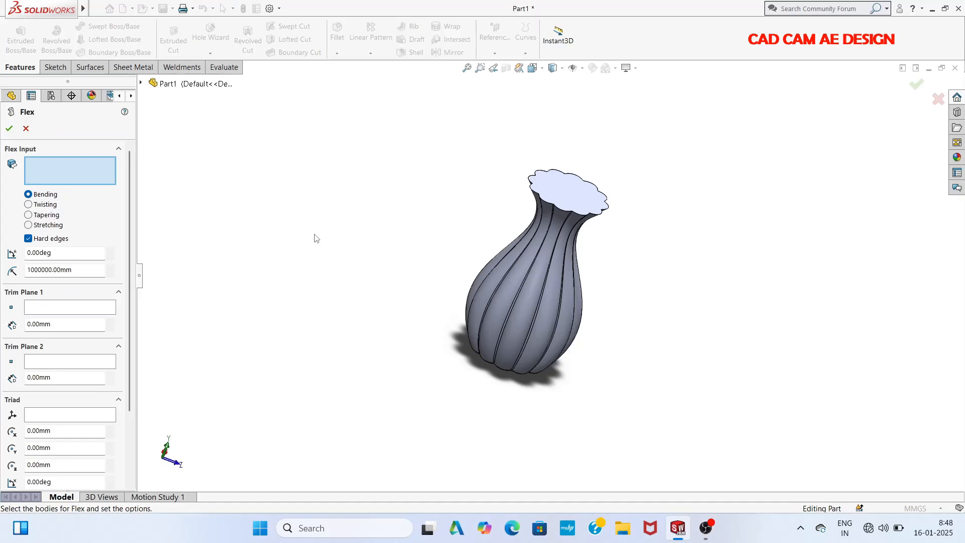
pyautogui.click(29, 205)
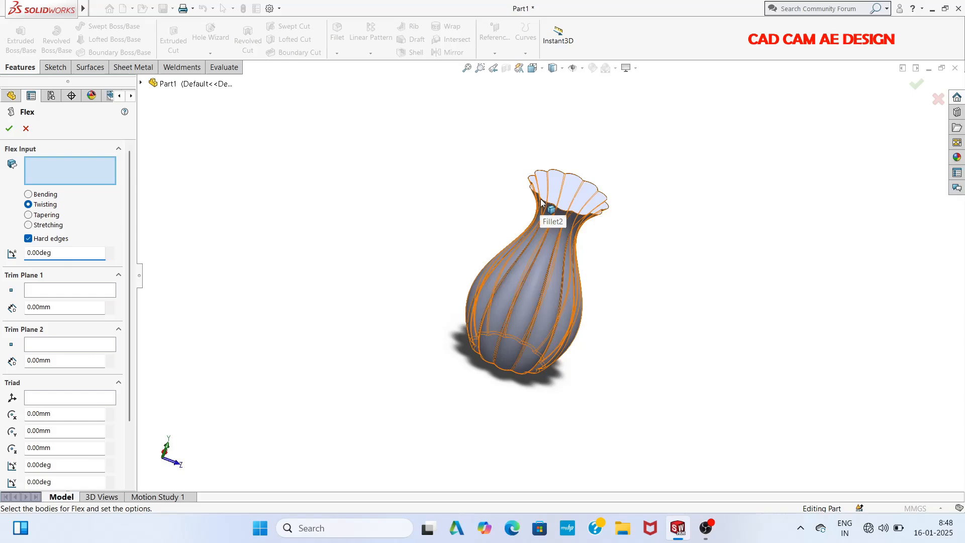
pyautogui.click(541, 201)
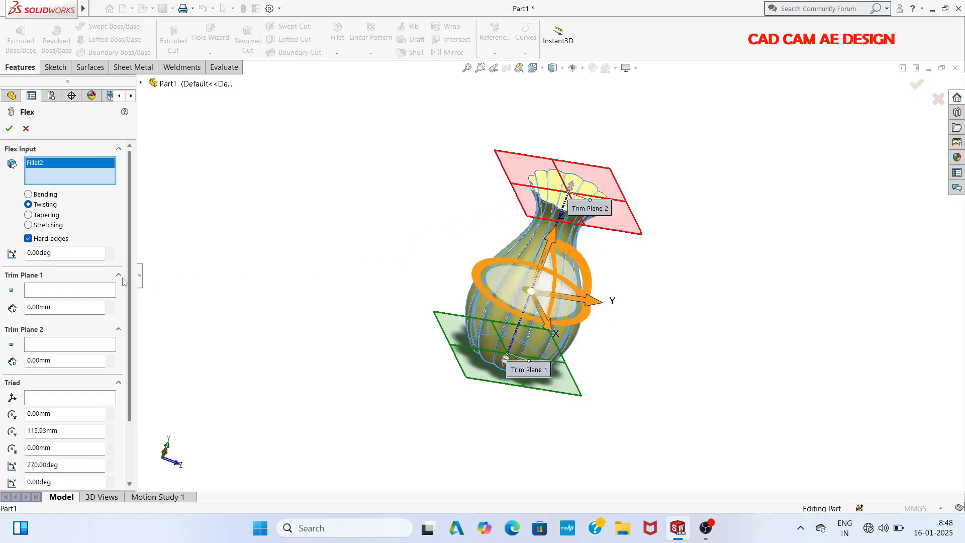
pyautogui.click(66, 255)
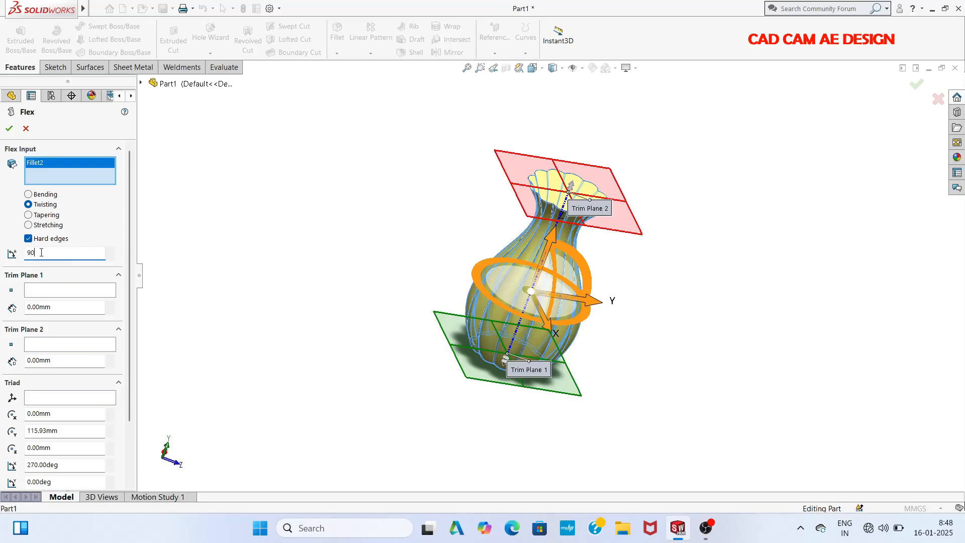
pyautogui.click(11, 129)
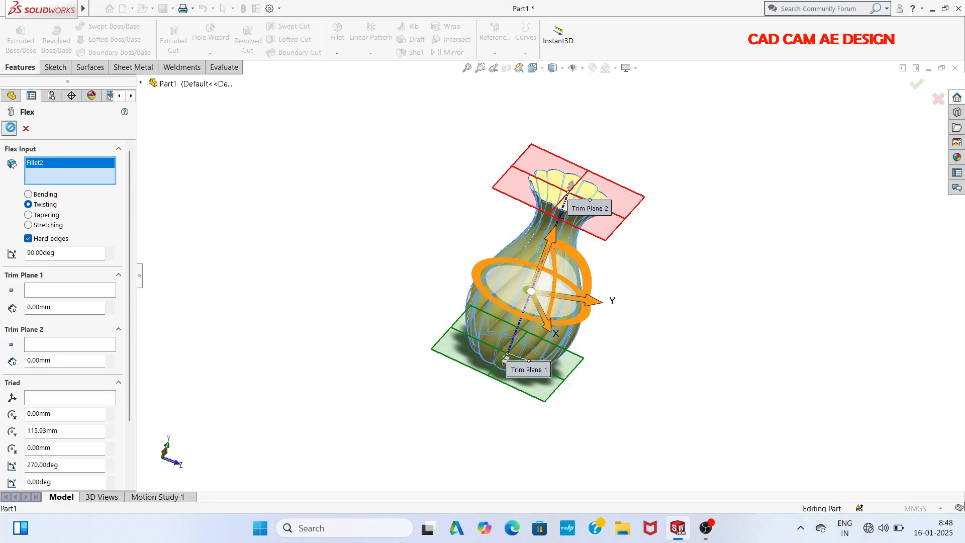
pyautogui.click(8, 127)
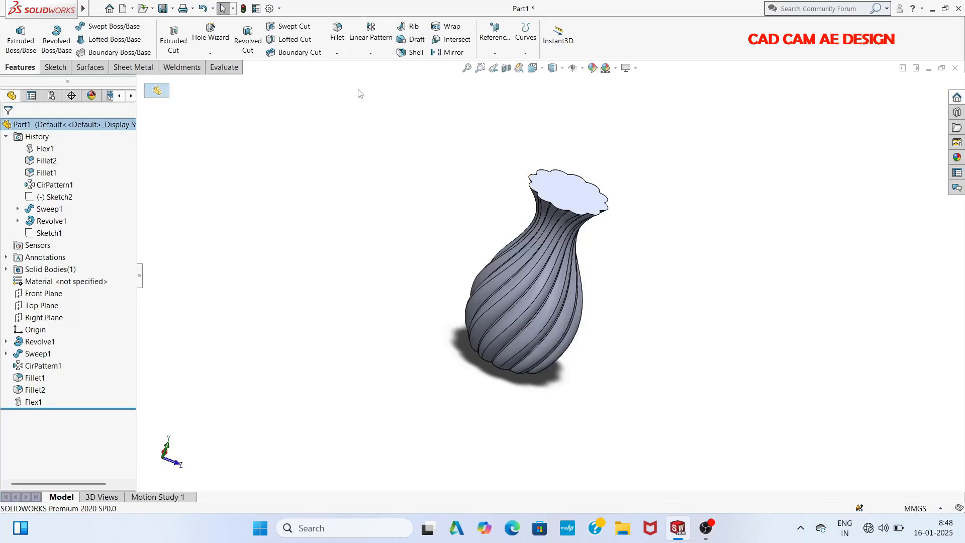
# Shell the twisted vase to a 5 mm wall thickness, removing the flat top face.
pyautogui.moveTo(653, 303); pyautogui.dragTo(616, 297, button='middle')
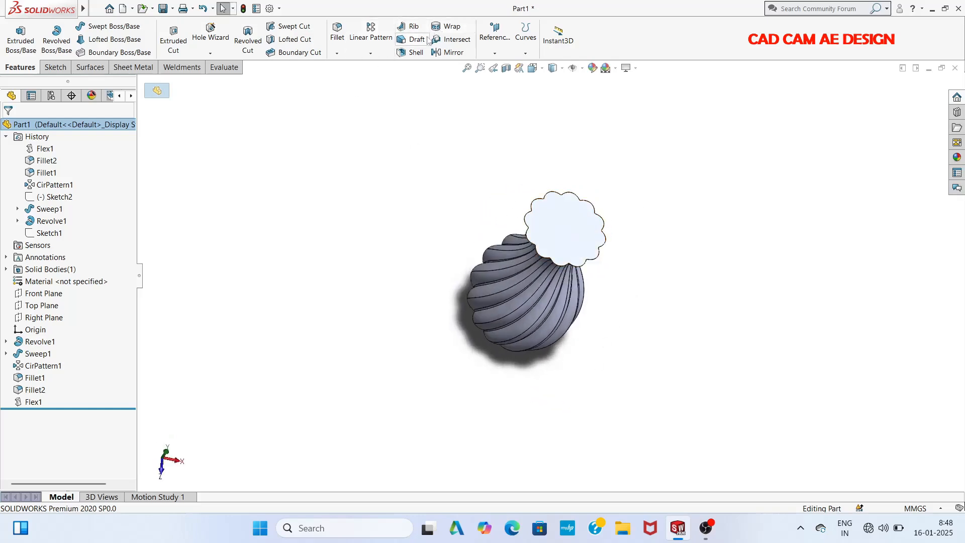
pyautogui.click(413, 52)
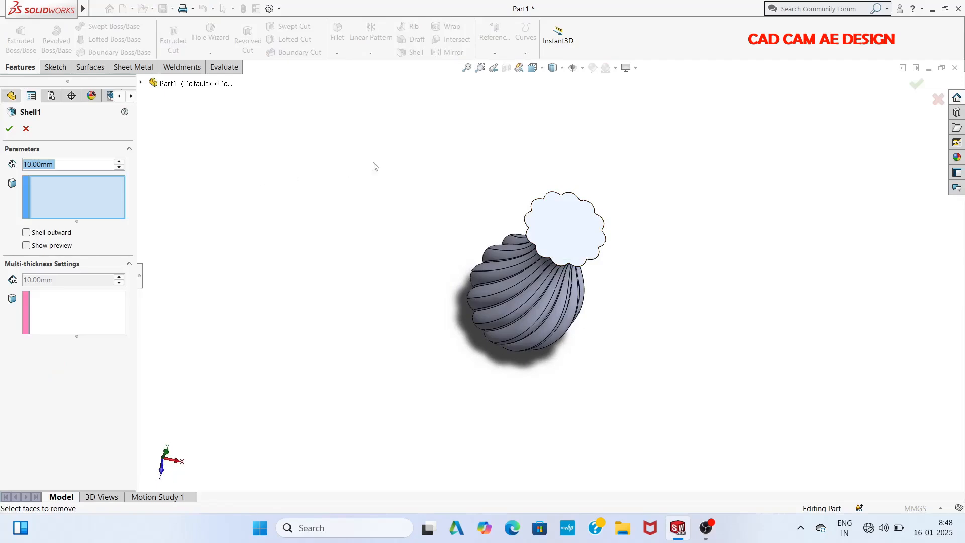
pyautogui.write('5')
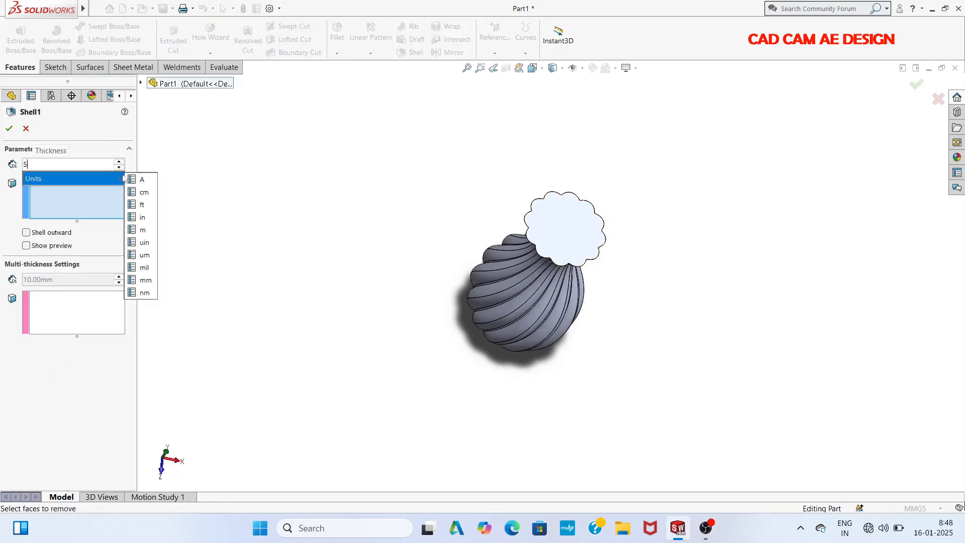
pyautogui.click(570, 234)
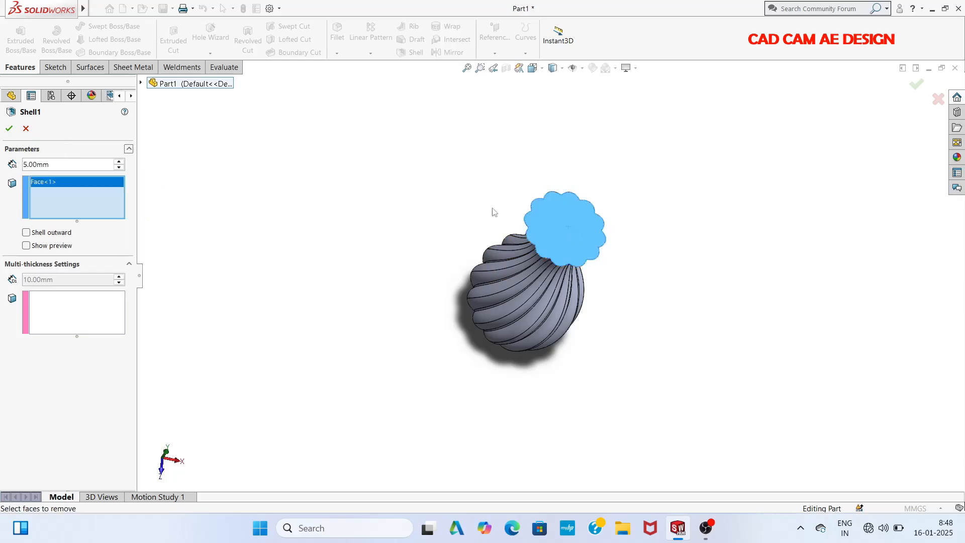
pyautogui.click(9, 128)
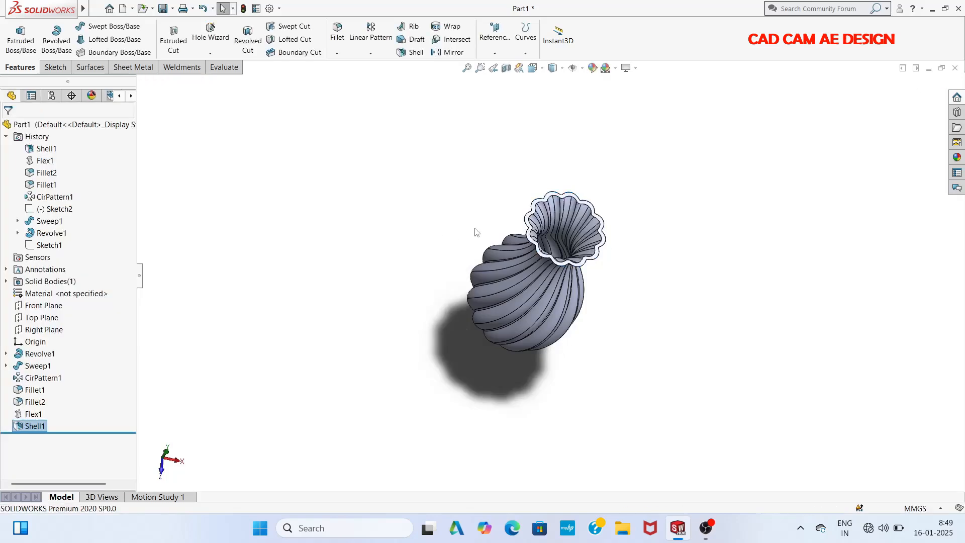
# Inspect the hollow vase's mouth, outside and interior, using a temporary section through the Front Plane.
pyautogui.moveTo(466, 351); pyautogui.dragTo(346, 392, button='middle')
pyautogui.moveTo(412, 386); pyautogui.dragTo(423, 227, button='middle')
pyautogui.scroll(-4, 506, 200)
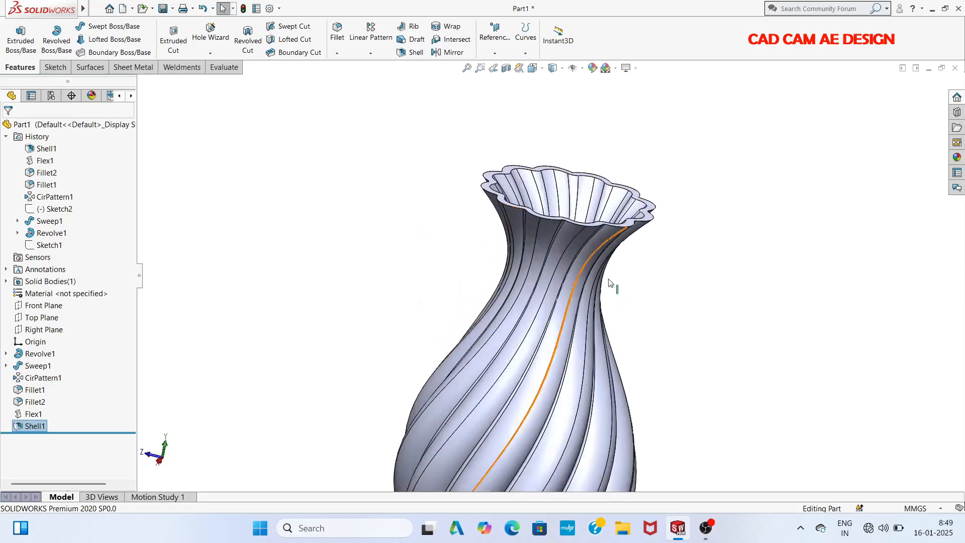
pyautogui.moveTo(670, 319); pyautogui.dragTo(759, 252, button='middle')
pyautogui.scroll(5, 648, 332)
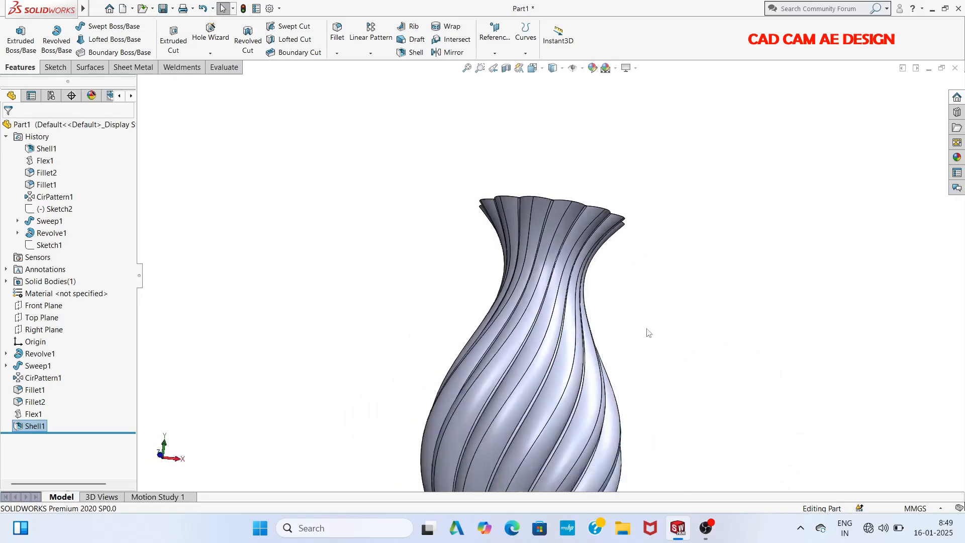
pyautogui.moveTo(631, 325); pyautogui.dragTo(589, 395, button='middle')
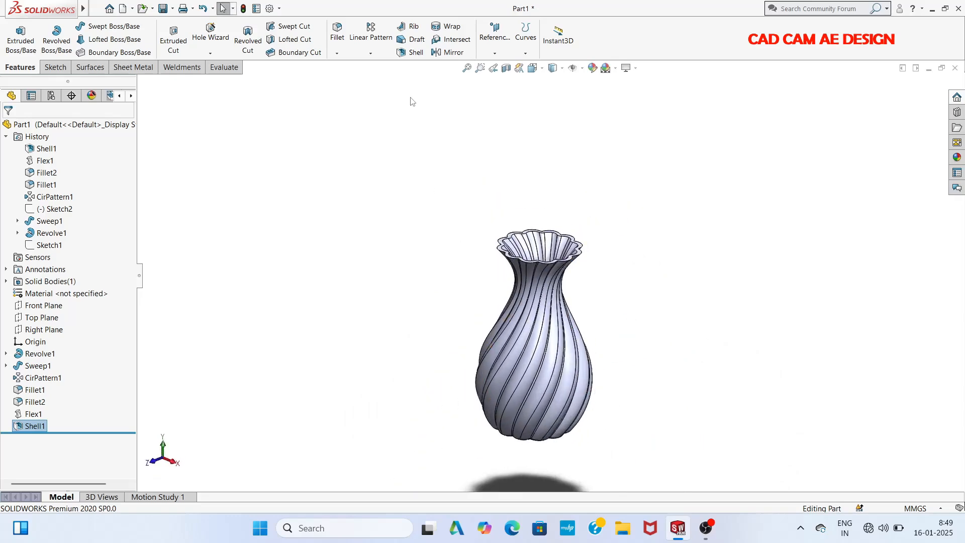
pyautogui.click(506, 67)
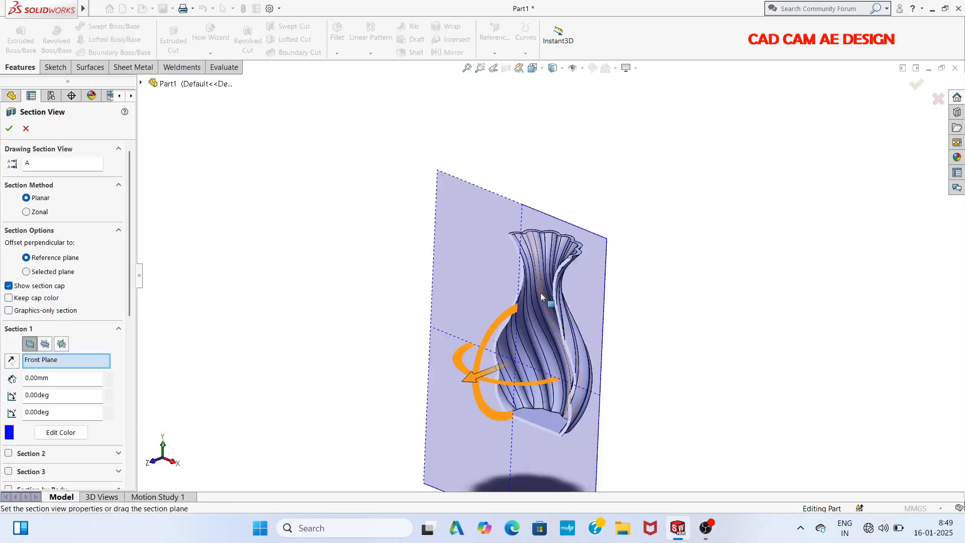
pyautogui.moveTo(360, 283); pyautogui.dragTo(402, 267, button='middle')
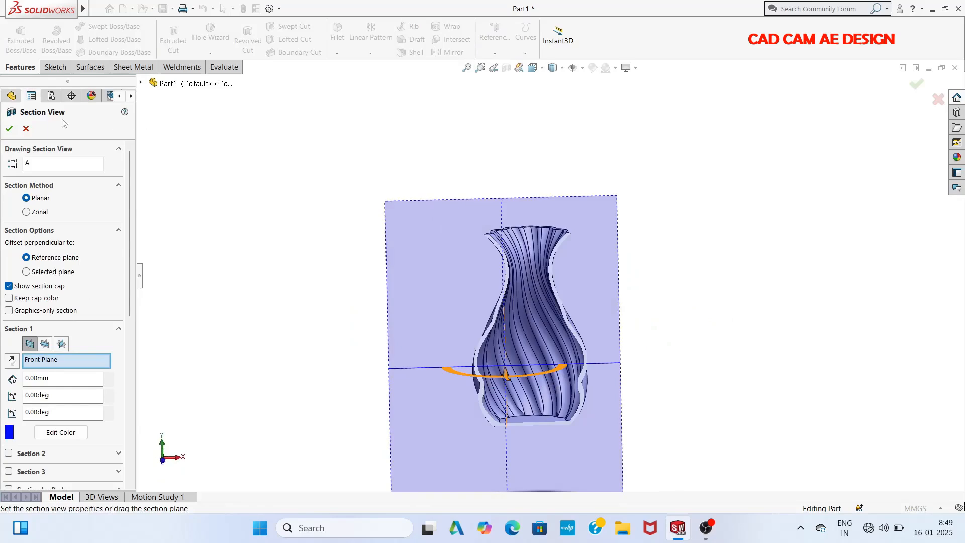
pyautogui.click(26, 128)
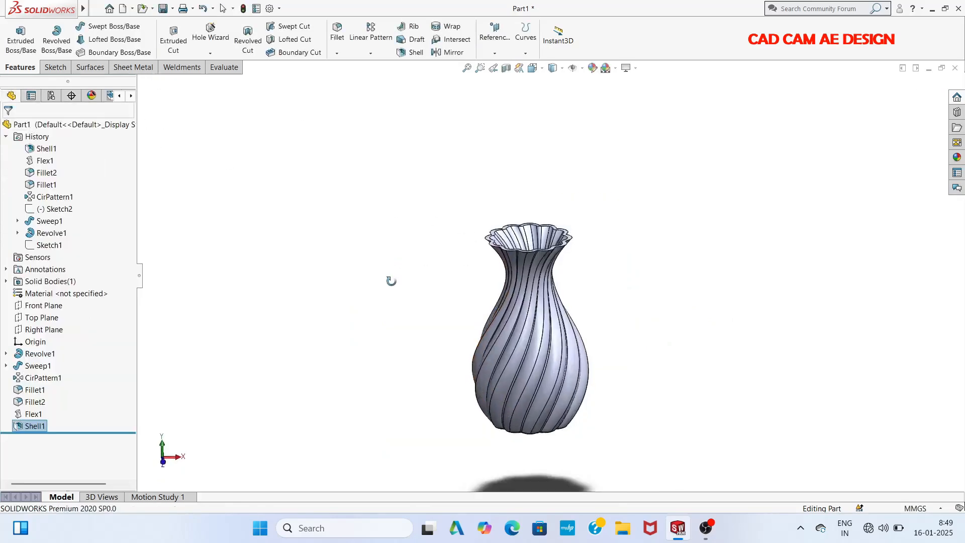
# Try to fillet the scalloped top rim face of the vase with a 5 mm radius.
pyautogui.moveTo(391, 280)
pyautogui.mouseDown(button='middle')
pyautogui.moveTo(397, 407)
pyautogui.moveTo(382, 420)
pyautogui.moveTo(503, 348)
pyautogui.moveTo(502, 308)
pyautogui.moveTo(445, 256)
pyautogui.moveTo(392, 263)
pyautogui.moveTo(367, 236)
pyautogui.moveTo(377, 172)
pyautogui.mouseUp(button='middle')
pyautogui.click(337, 31)
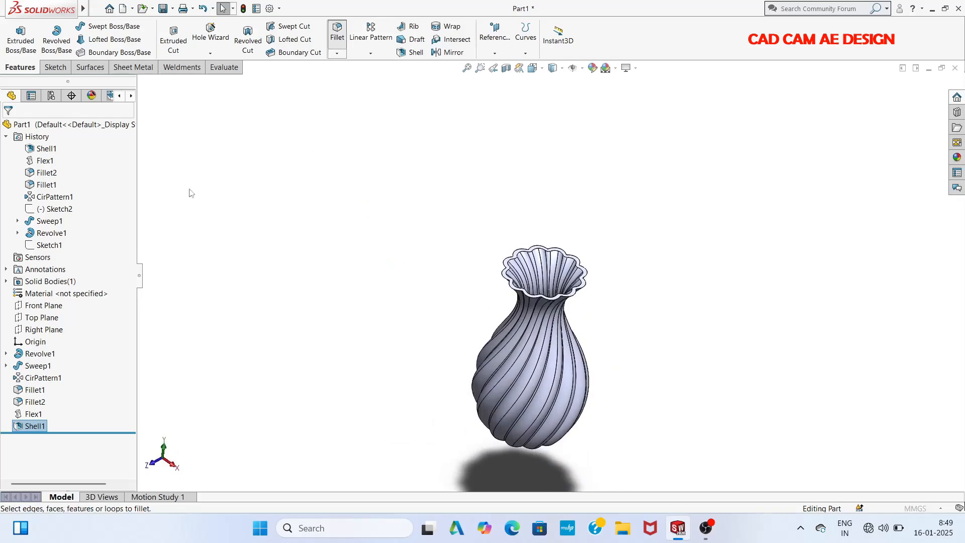
pyautogui.click(512, 285)
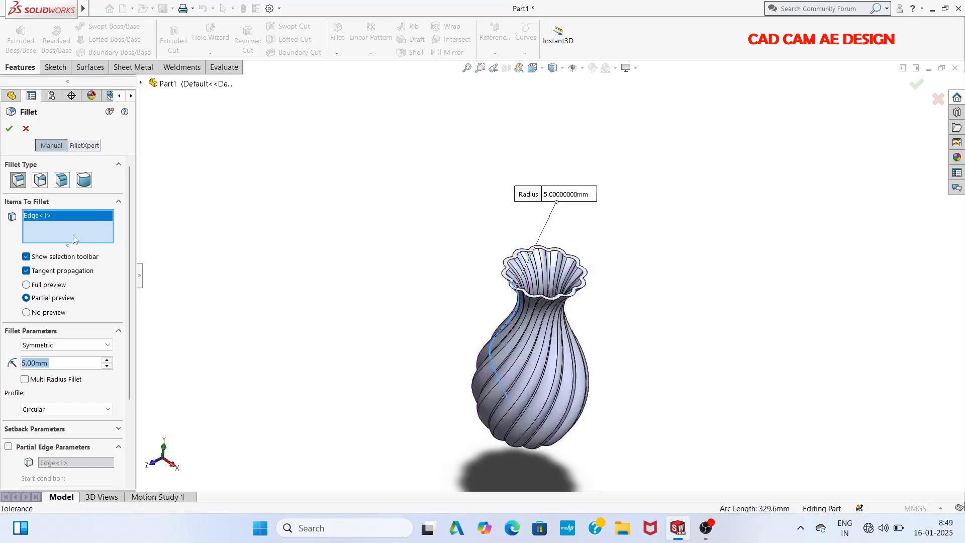
pyautogui.rightClick(54, 221)
pyautogui.click(95, 223)
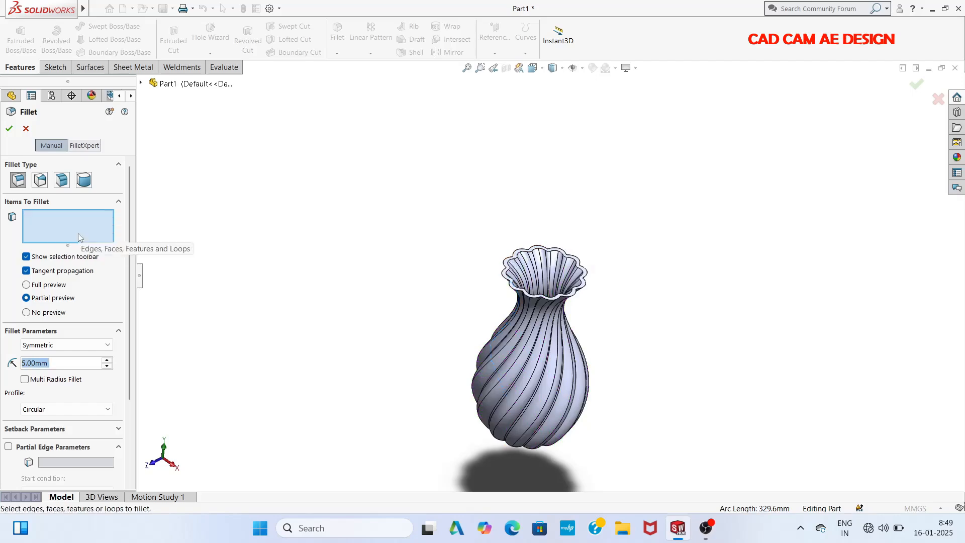
pyautogui.click(520, 252)
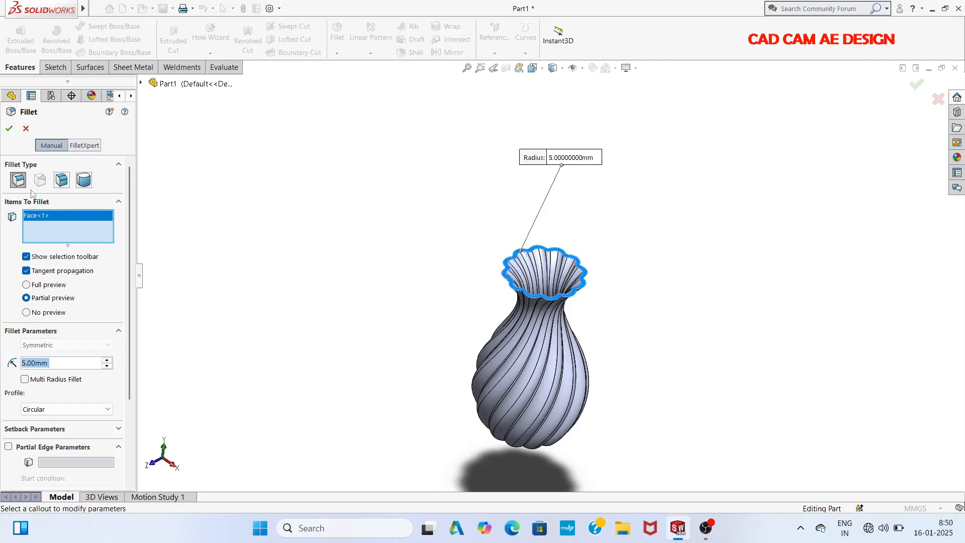
pyautogui.click(9, 128)
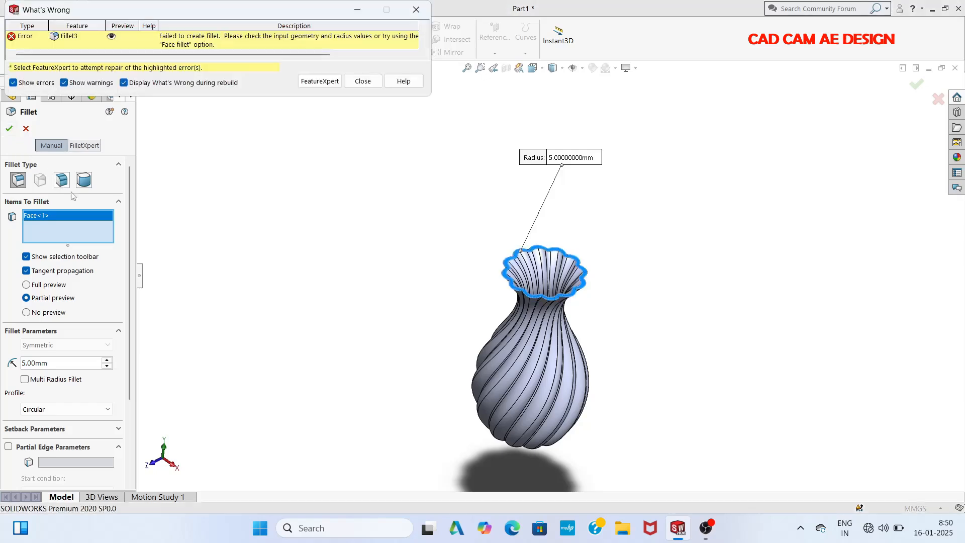
pyautogui.click(362, 81)
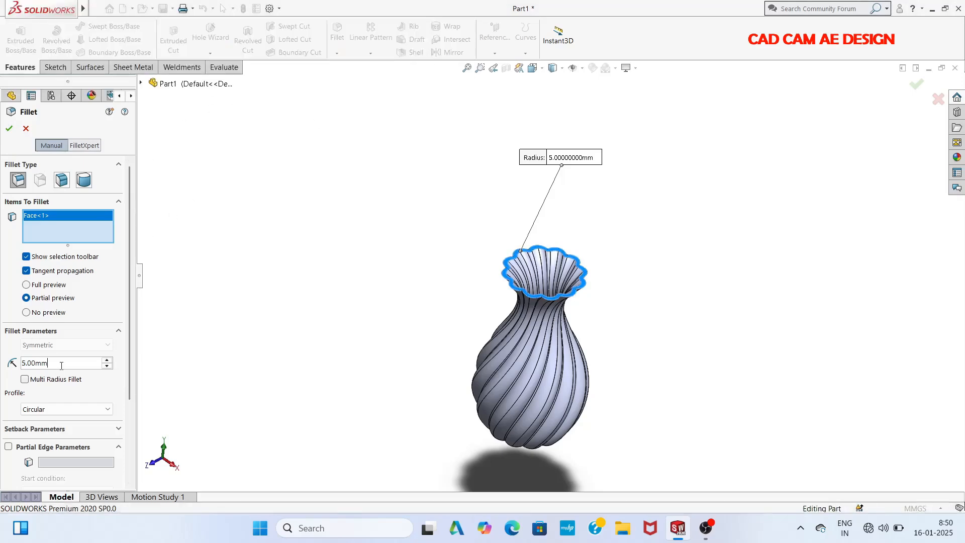
# Set the radius for the vase's top rim face to 2 mm and create the fillet.
pyautogui.press('BackSpace')
pyautogui.press('BackSpace')
pyautogui.press('BackSpace')
pyautogui.press('BackSpace')
pyautogui.press('BackSpace')
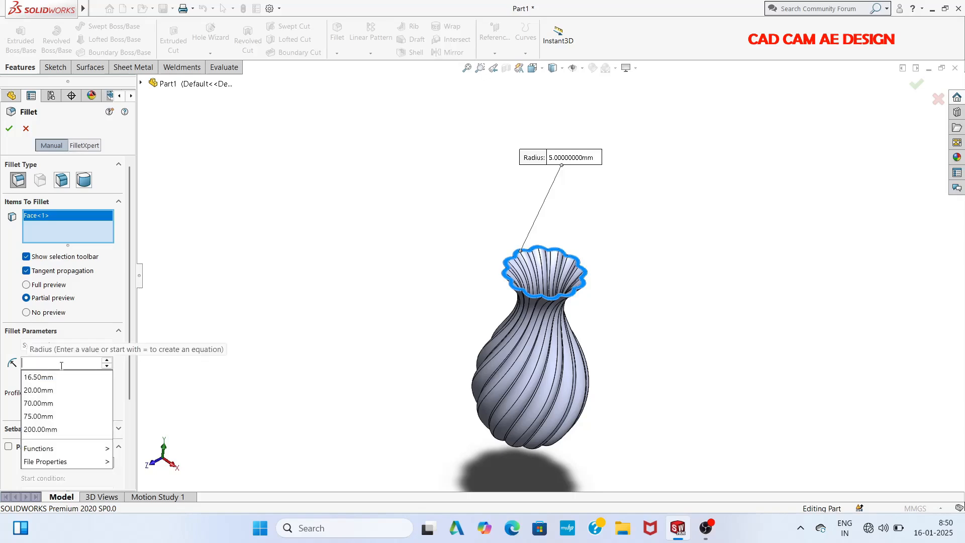
pyautogui.write('2')
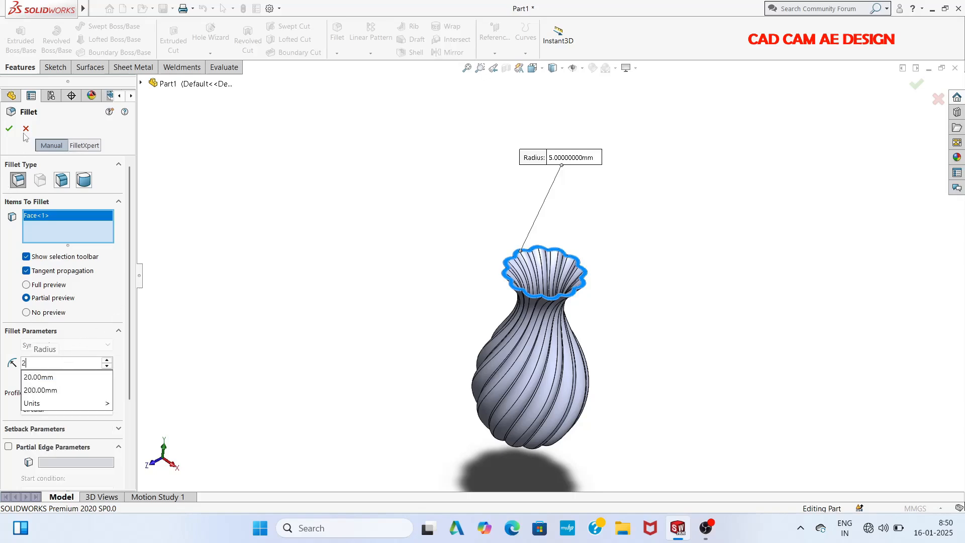
pyautogui.click(8, 128)
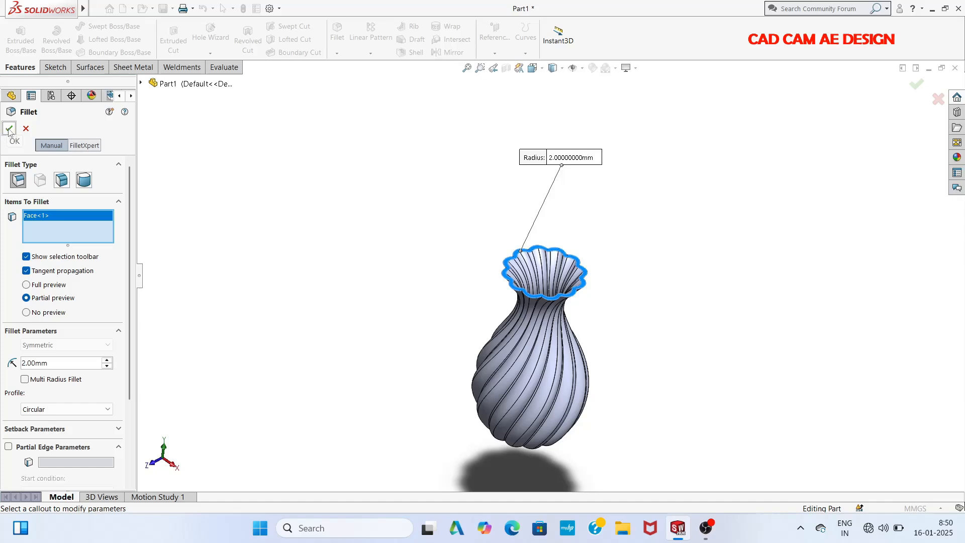
pyautogui.click(8, 129)
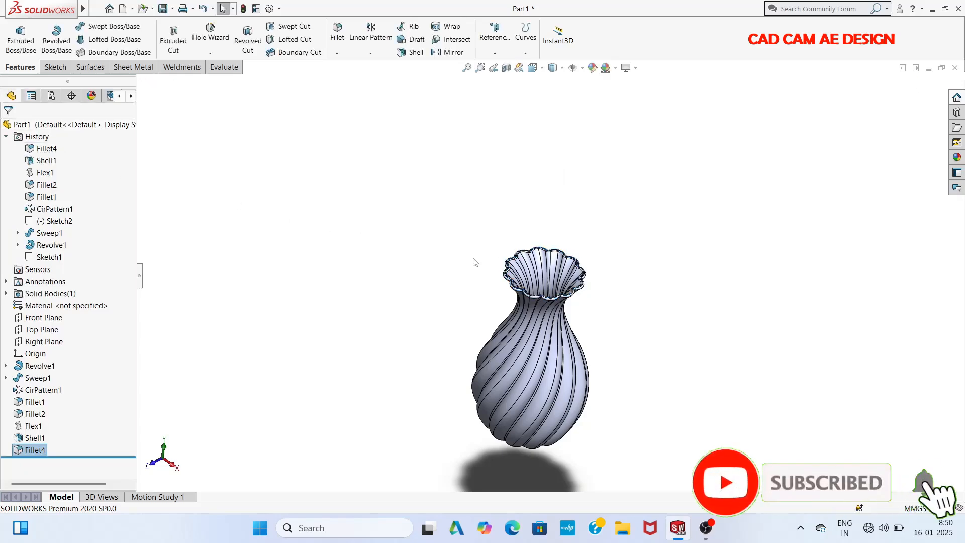
pyautogui.moveTo(439, 308); pyautogui.dragTo(446, 377, button='middle')
pyautogui.scroll(-5, 492, 297)
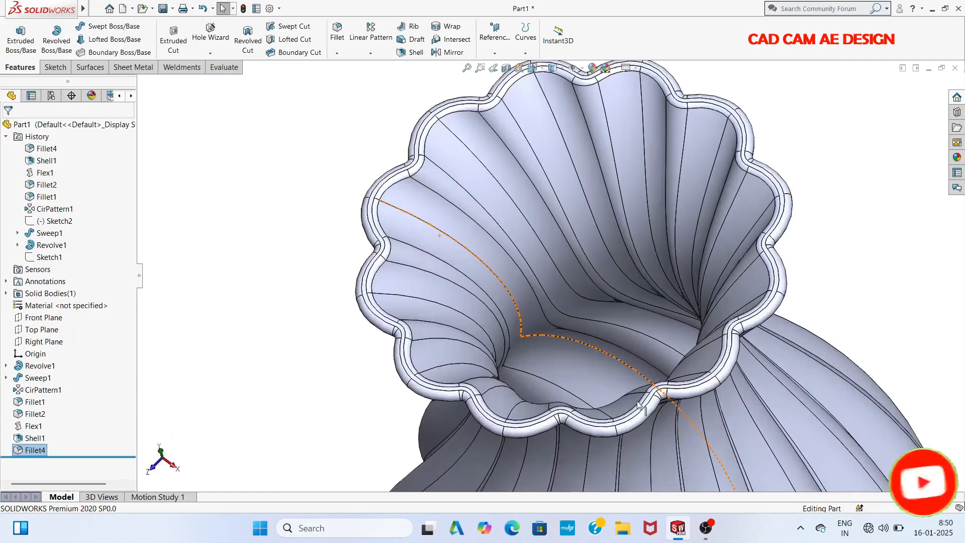
pyautogui.scroll(6, 493, 365)
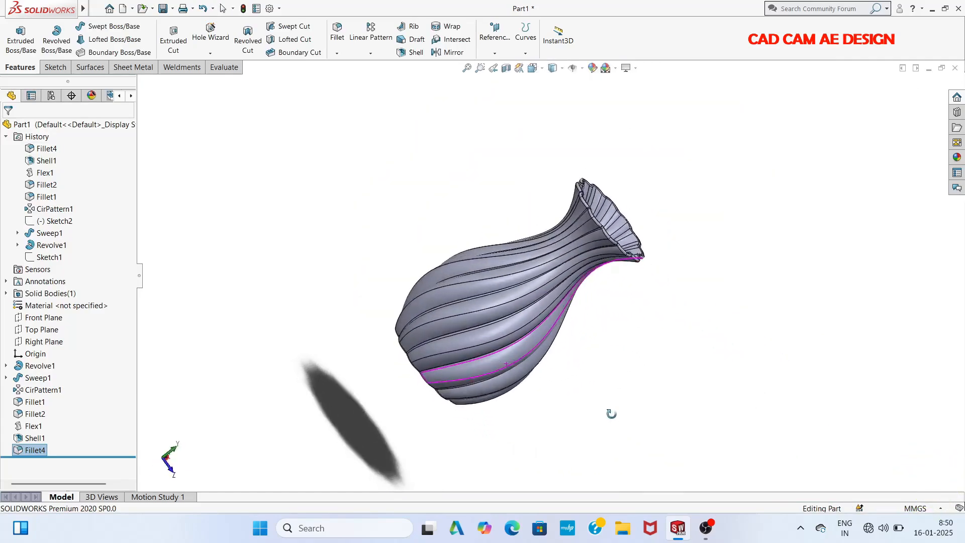